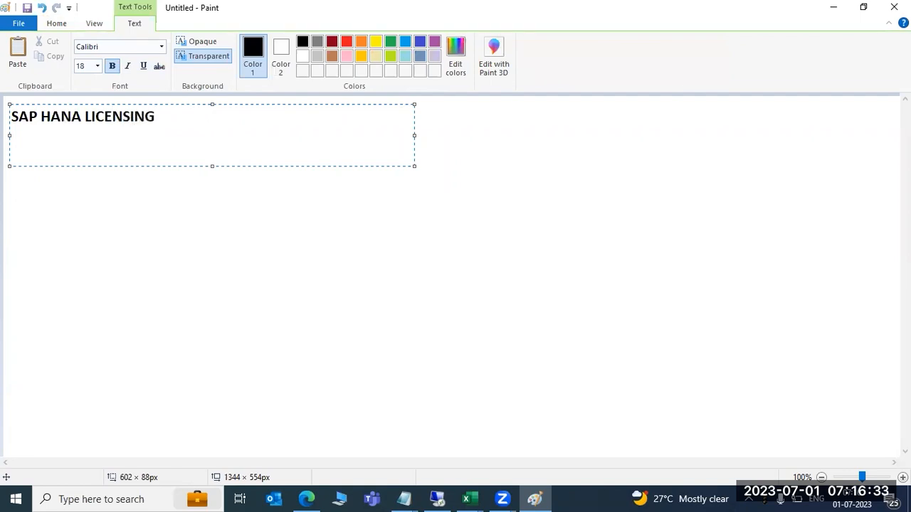
Finish the heading with 'ENSING:', add a row of '=' signs beneath it, and commit the text.
{"action": "type", "text": ":"}
{"action": "key", "text": "Return"}
{"action": "type", "text": "===================="}
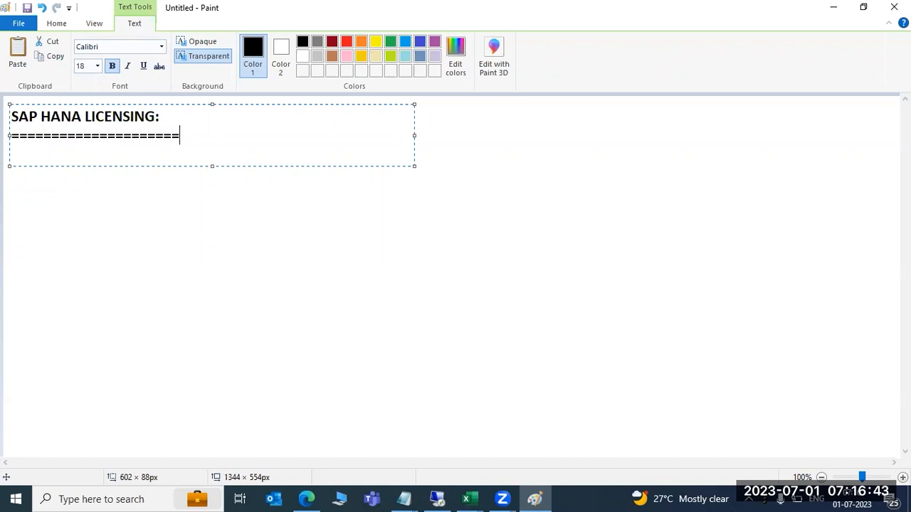
{"action": "left_click", "coordinate": [224, 230]}
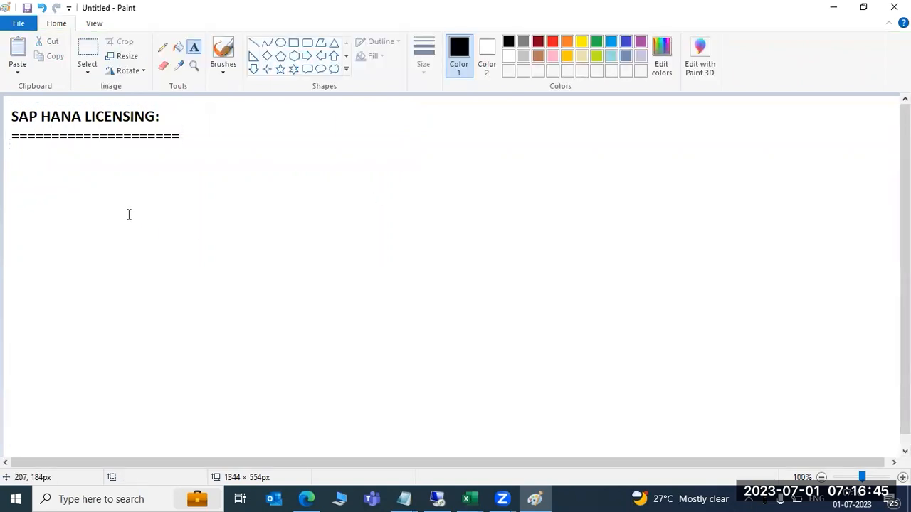
In a new text box below the heading, type 'Based on main memory ..' and start a new line.
{"action": "mouse_move", "coordinate": [19, 147]}
{"action": "left_mouse_down"}
{"action": "mouse_move", "coordinate": [120, 175]}
{"action": "mouse_move", "coordinate": [348, 185]}
{"action": "mouse_move", "coordinate": [349, 431]}
{"action": "mouse_move", "coordinate": [359, 450]}
{"action": "left_mouse_up"}
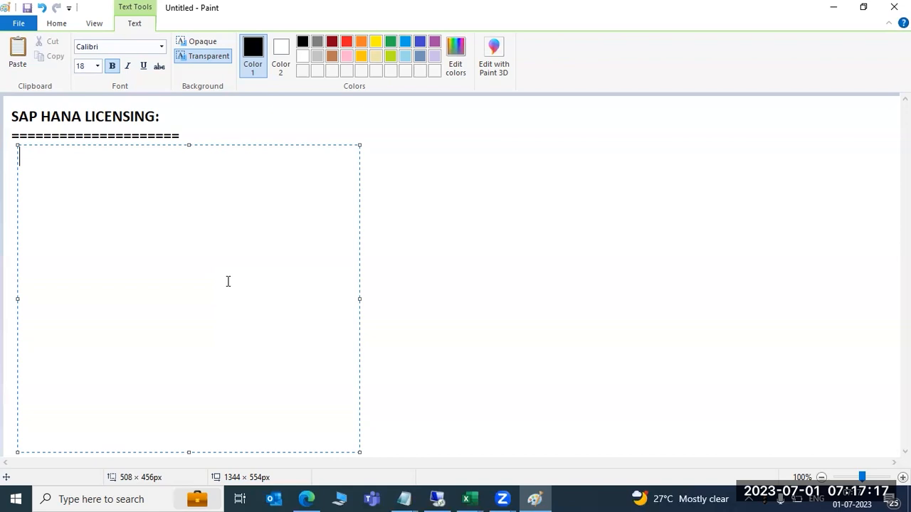
{"action": "type", "text": "Based on main meo"}
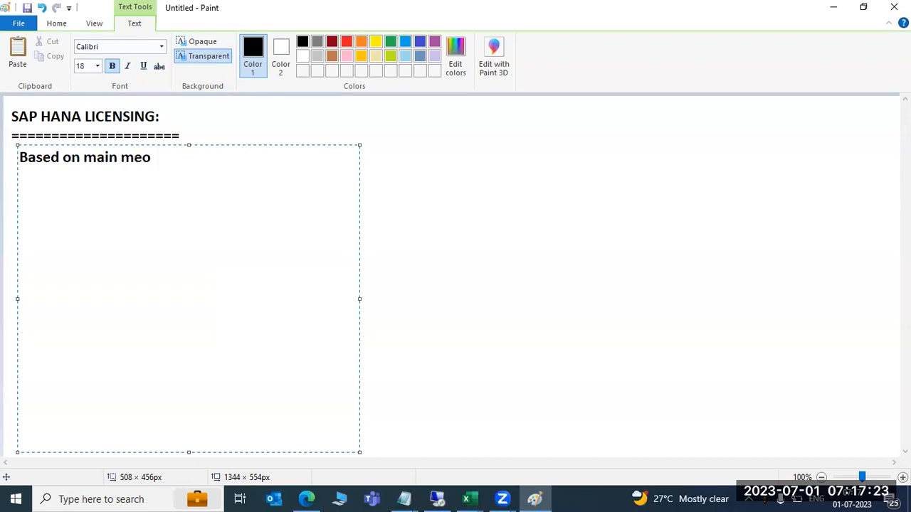
{"action": "key", "text": "BackSpace"}
{"action": "type", "text": "mory .."}
{"action": "key", "text": "Return"}
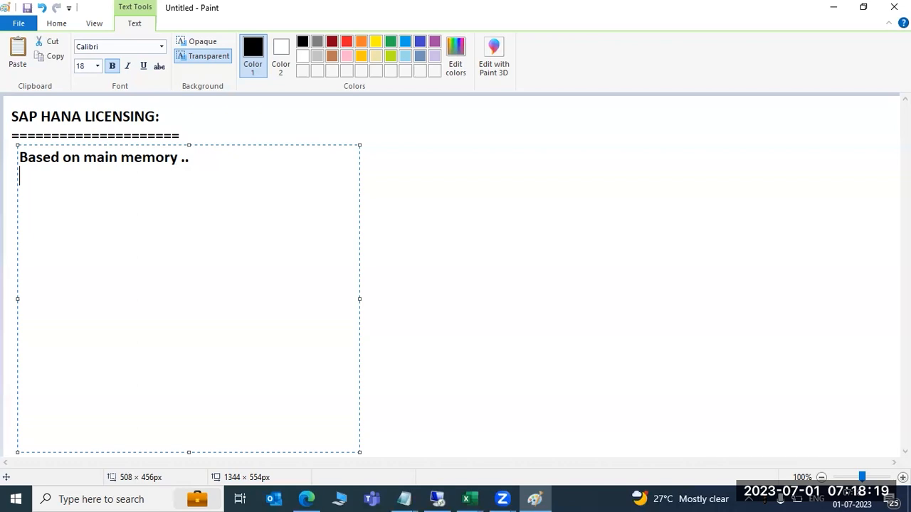
Type '--' followed by the lines '1)TEMPORARY LICENSE' and '2)PERMANENT LICENSE'.
{"action": "type", "text": "--"}
{"action": "key", "text": "Return"}
{"action": "type", "text": "1)TEMPO"}
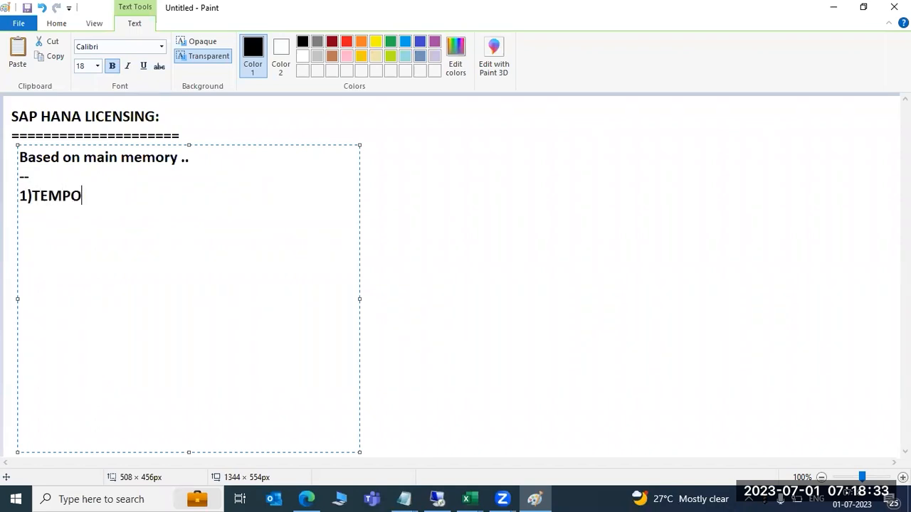
{"action": "type", "text": "RARY LICENSE"}
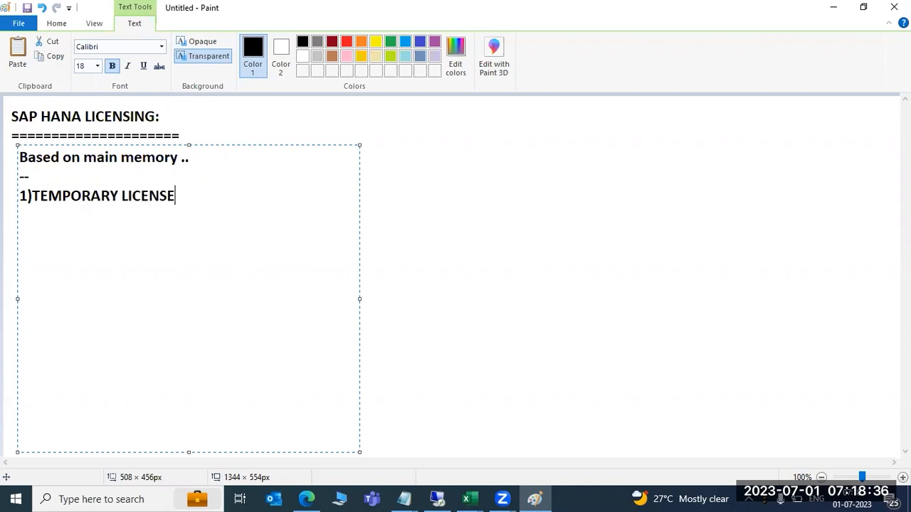
{"action": "key", "text": "Return"}
{"action": "type", "text": "2)"}
{"action": "type", "text": "PERMANT"}
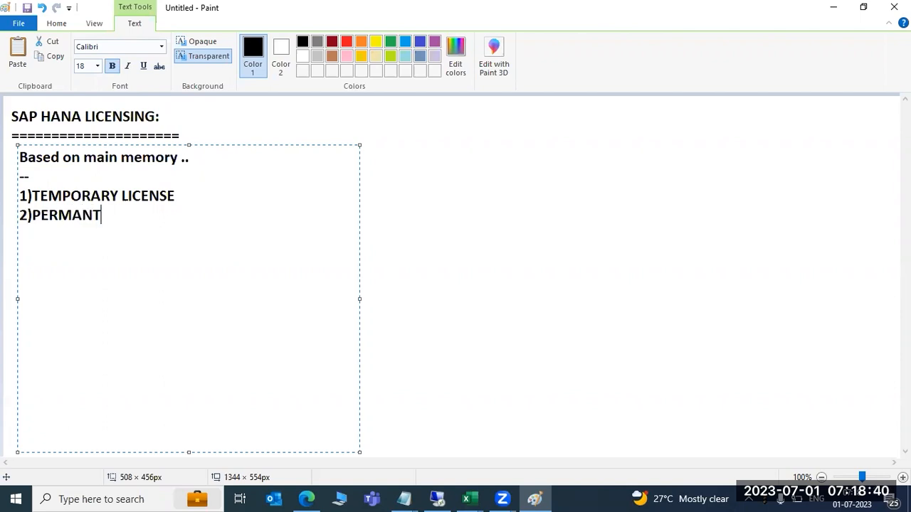
{"action": "key", "text": "BackSpace"}
{"action": "type", "text": "ENT LICENSE"}
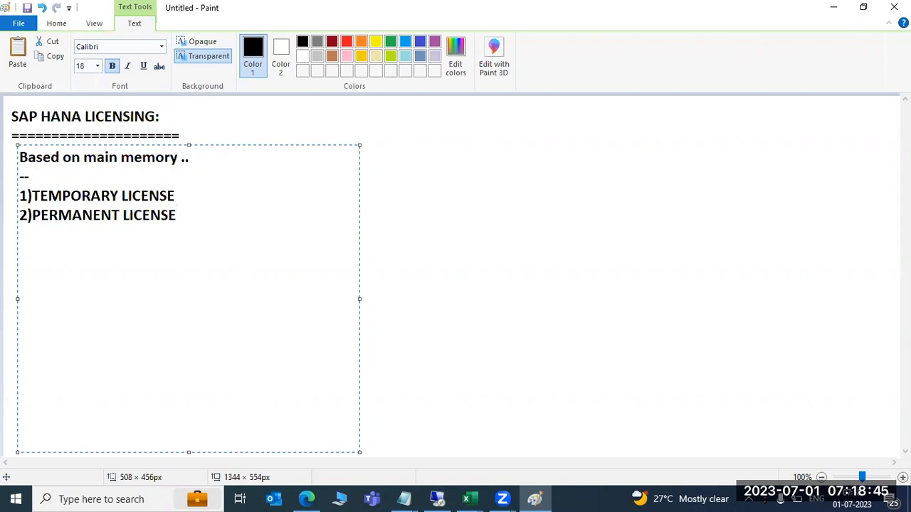
Add colons after both licence types and '90 days' after 'TEMPORARY LICENSE:'.
{"action": "left_click", "coordinate": [174, 196]}
{"action": "type", "text": ":"}
{"action": "left_click", "coordinate": [175, 215]}
{"action": "type", "text": ":"}
{"action": "left_click", "coordinate": [180, 196]}
{"action": "type", "text": "90 days"}
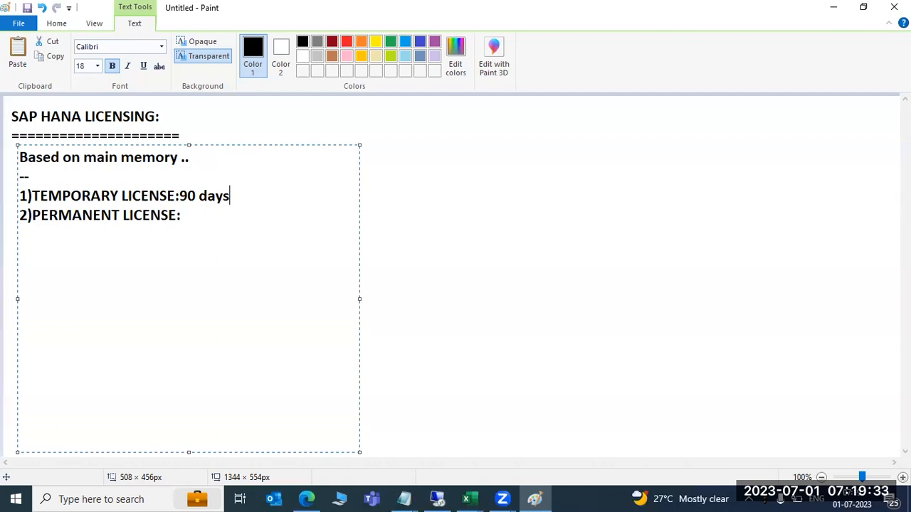
{"action": "left_click", "coordinate": [182, 215]}
Add the lines 'A: ENFORCED' and 'B:UNENFORCED' under the permanent licence and colour them red.
{"action": "key", "text": "Return"}
{"action": "key", "text": "Return"}
{"action": "type", "text": "A: ENFOR"}
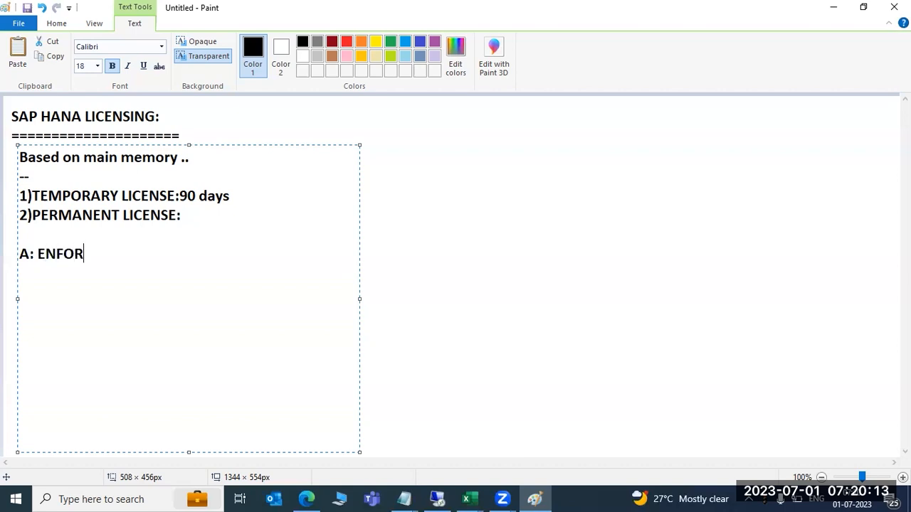
{"action": "type", "text": "CED"}
{"action": "key", "text": "Return"}
{"action": "type", "text": "B:"}
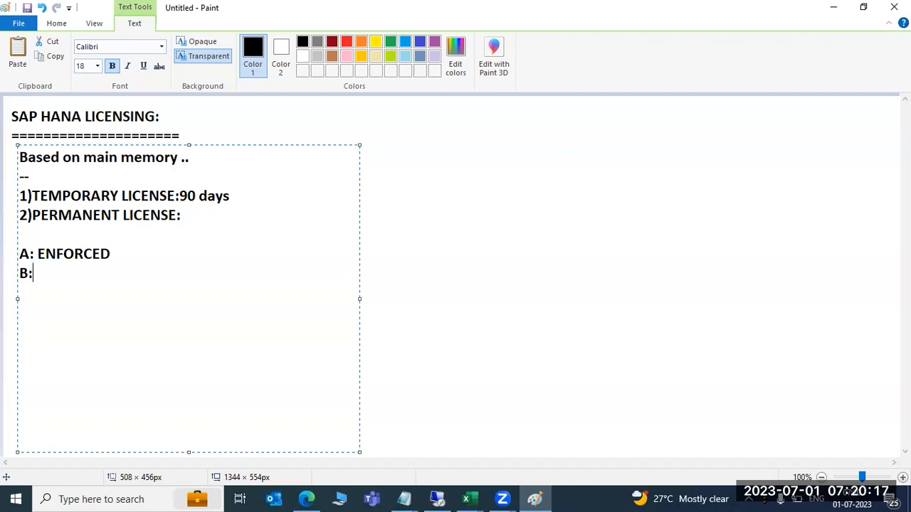
{"action": "type", "text": "UNENFOR"}
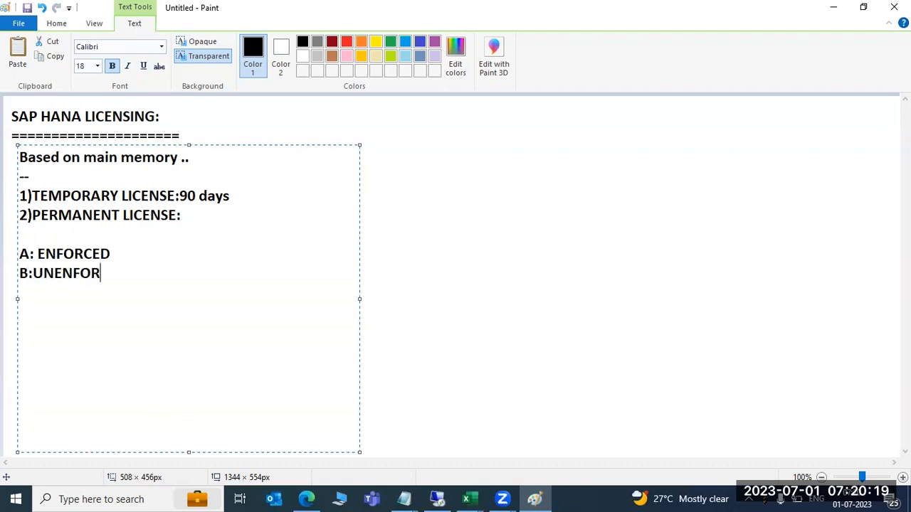
{"action": "type", "text": "CED"}
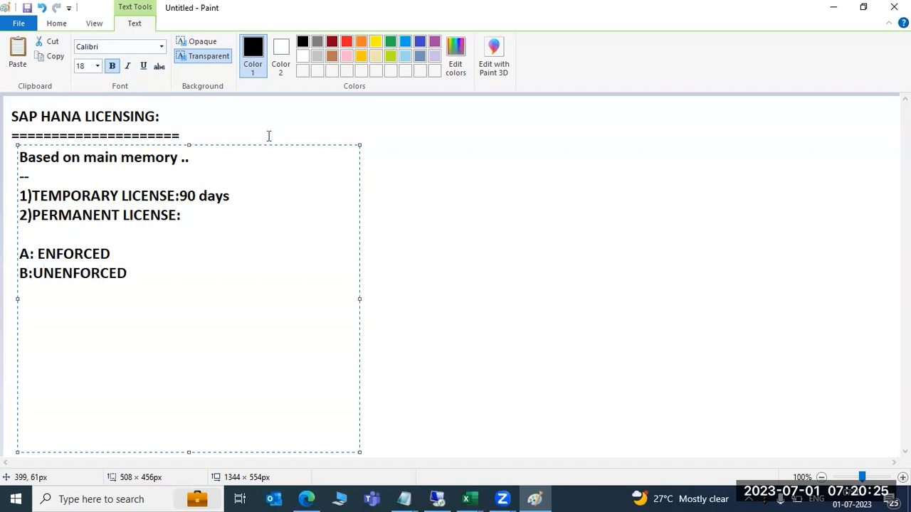
{"action": "key", "text": "shift+Up"}
{"action": "key", "text": "shift+Home"}
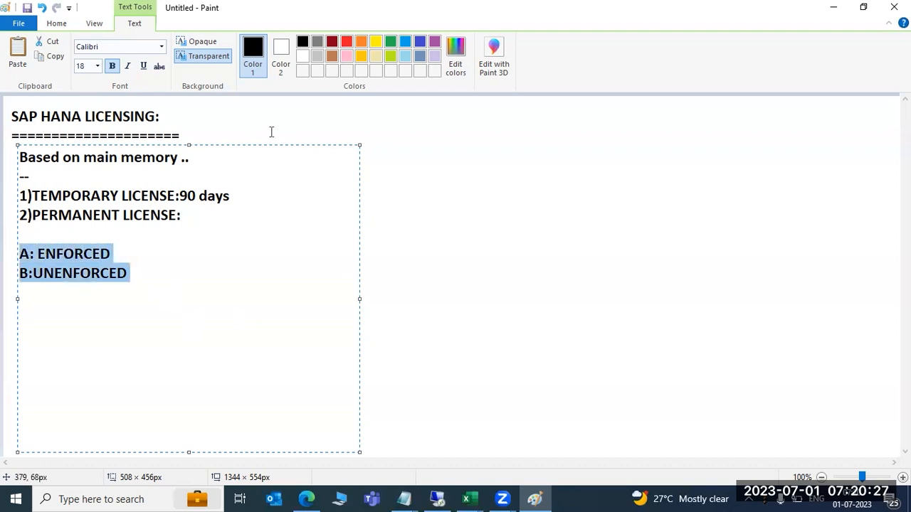
{"action": "left_click", "coordinate": [347, 41]}
{"action": "left_click", "coordinate": [223, 316]}
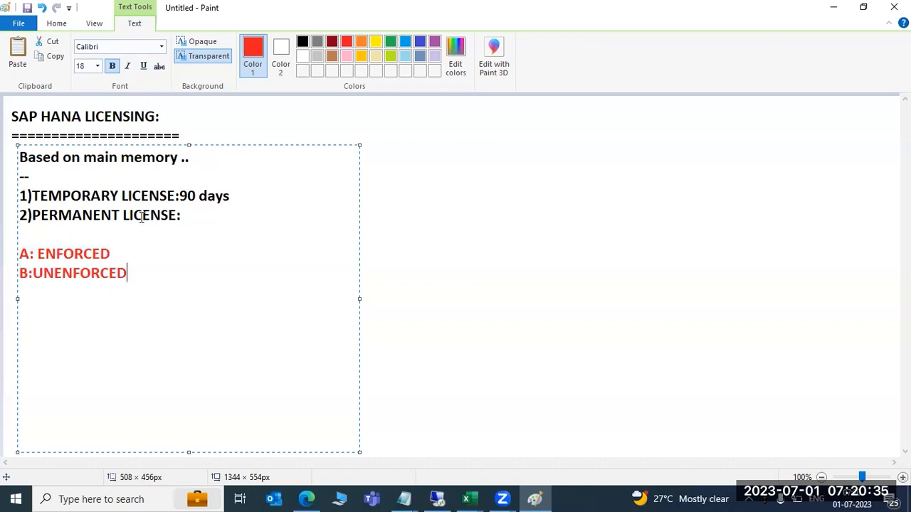
Append ':-' after ENFORCED and narrow the text block to fit the notes.
{"action": "left_click", "coordinate": [142, 249]}
{"action": "left_click", "coordinate": [144, 255]}
{"action": "type", "text": ":-"}
{"action": "left_click_drag", "start_coordinate": [358, 299], "coordinate": [321, 288]}
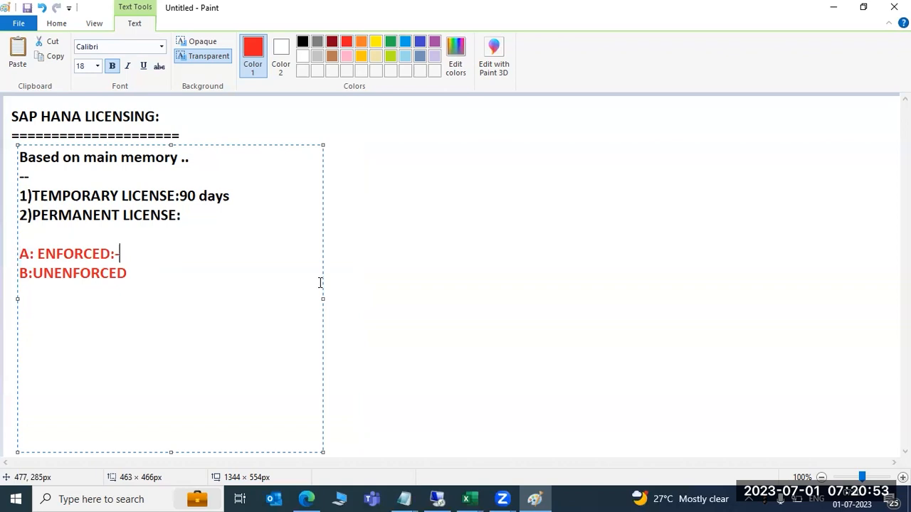
{"action": "left_click", "coordinate": [57, 23]}
Draw a large red box on the right with a capped vertical bracket line to its left.
{"action": "left_click", "coordinate": [293, 43]}
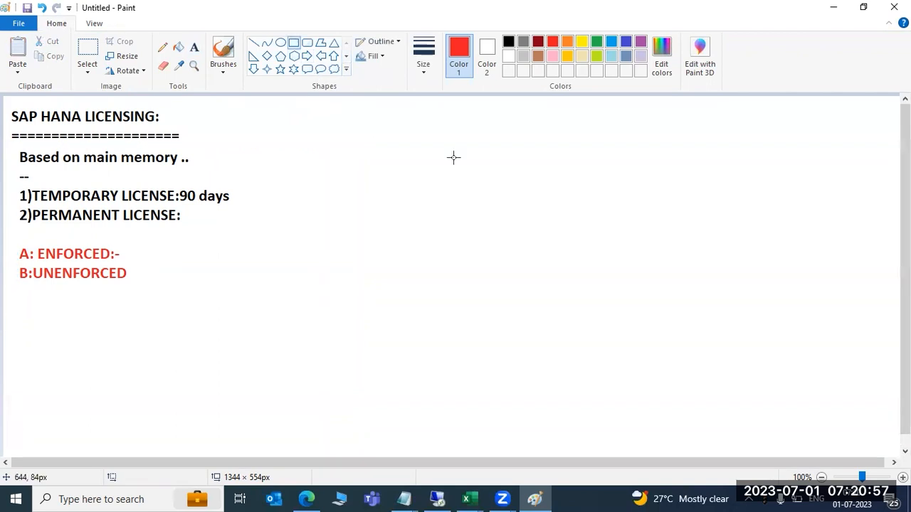
{"action": "left_click_drag", "start_coordinate": [511, 122], "coordinate": [813, 374]}
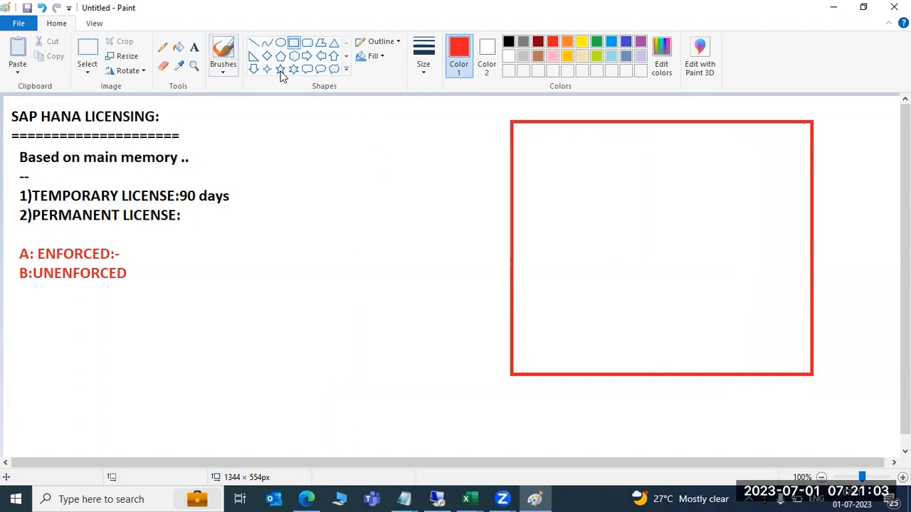
{"action": "left_click", "coordinate": [253, 42]}
{"action": "left_click_drag", "start_coordinate": [490, 125], "coordinate": [489, 374]}
{"action": "left_click", "coordinate": [498, 400]}
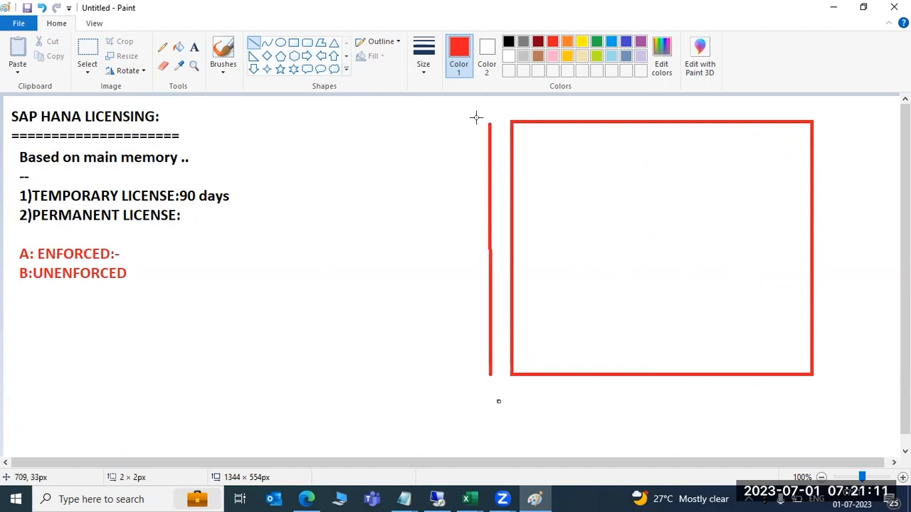
{"action": "left_click_drag", "start_coordinate": [474, 122], "coordinate": [499, 123]}
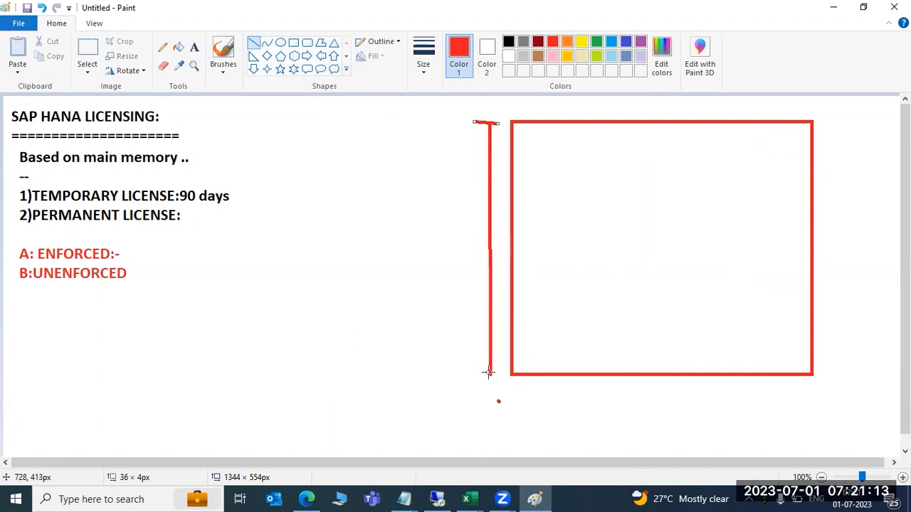
{"action": "left_click_drag", "start_coordinate": [477, 375], "coordinate": [511, 376]}
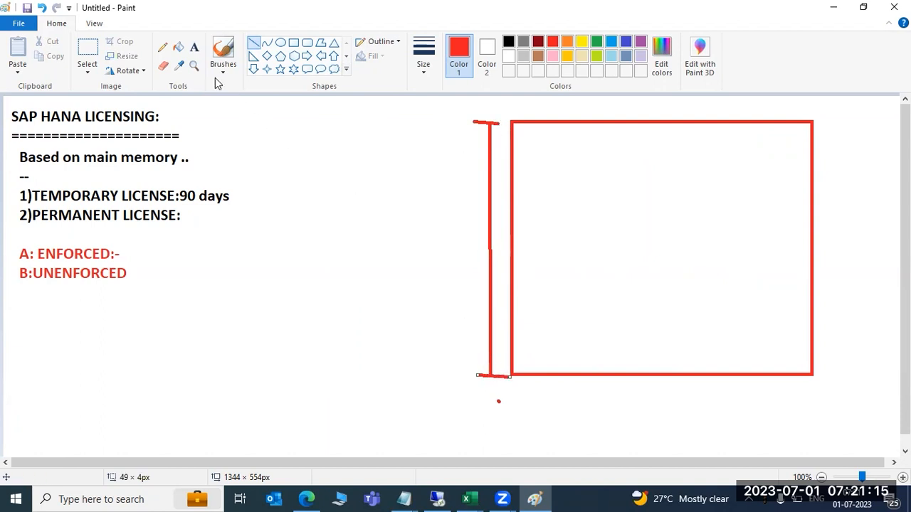
Label the bracket '1 TB RAM' and add the label 'OS' below the box.
{"action": "left_click", "coordinate": [193, 47]}
{"action": "left_click", "coordinate": [425, 195]}
{"action": "type", "text": "1 TB RAM"}
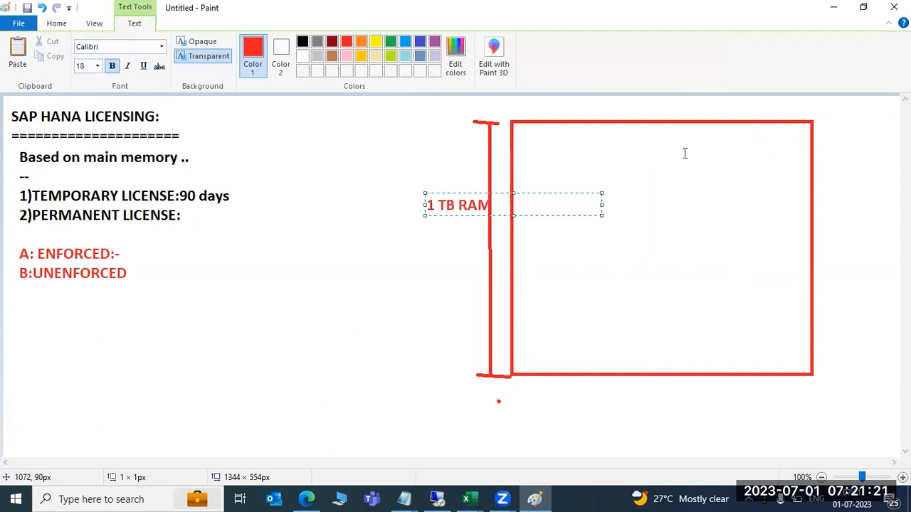
{"action": "left_click", "coordinate": [621, 388]}
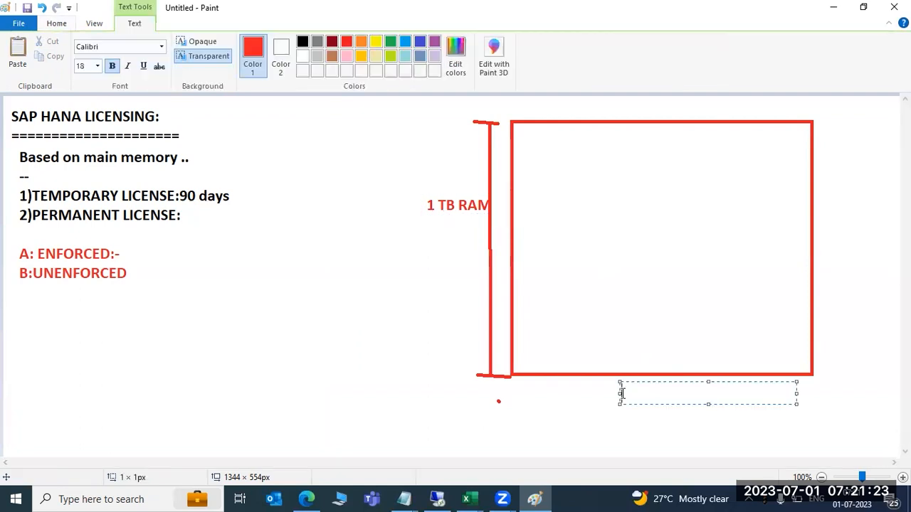
{"action": "type", "text": "OS"}
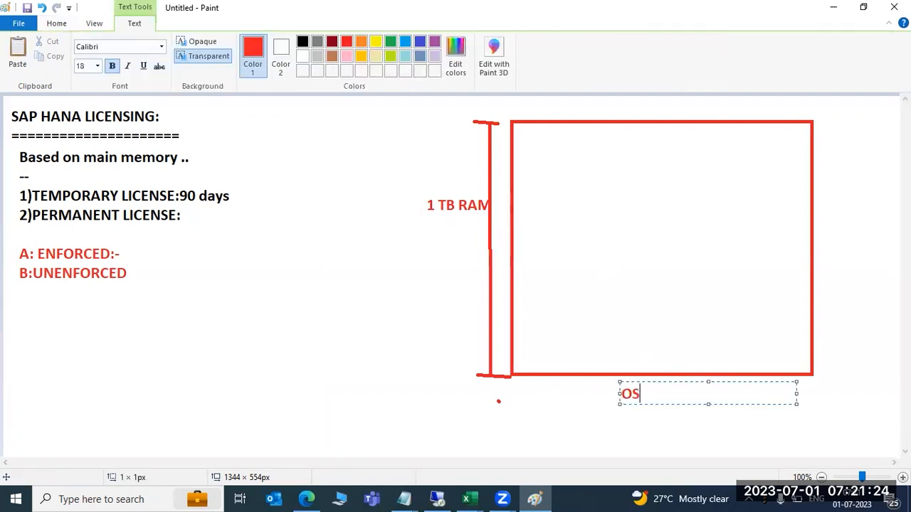
{"action": "left_click", "coordinate": [269, 150]}
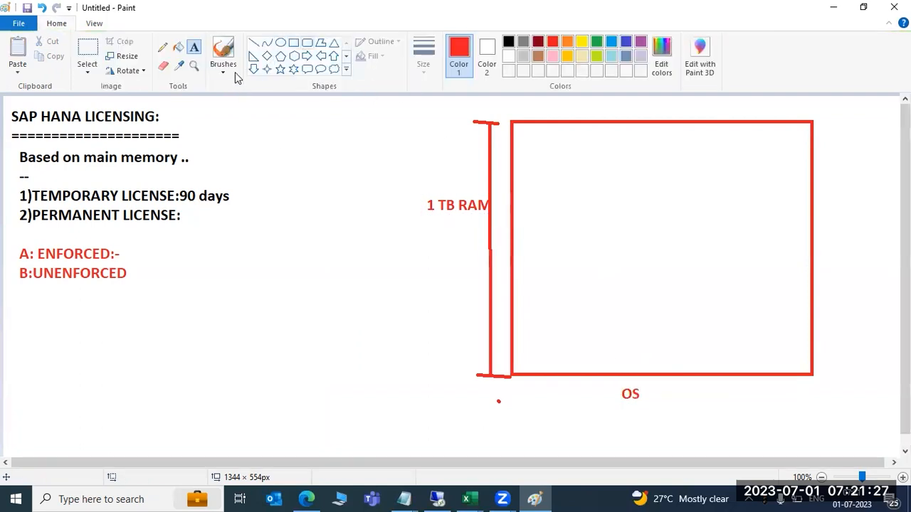
{"action": "left_click", "coordinate": [306, 42]}
Draw a rounded block inside the red box and a horizontal bar across the box.
{"action": "left_click_drag", "start_coordinate": [561, 250], "coordinate": [632, 373]}
{"action": "left_click", "coordinate": [618, 403]}
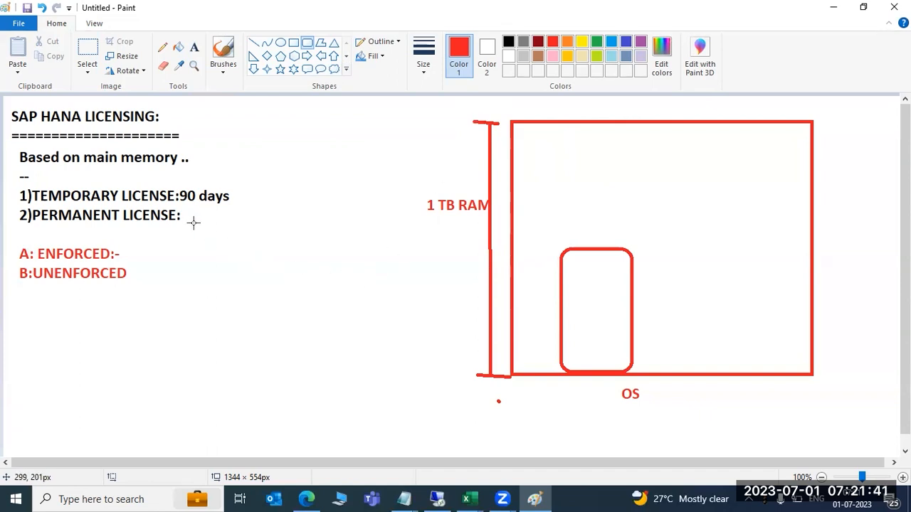
{"action": "left_click_drag", "start_coordinate": [188, 215], "coordinate": [202, 217]}
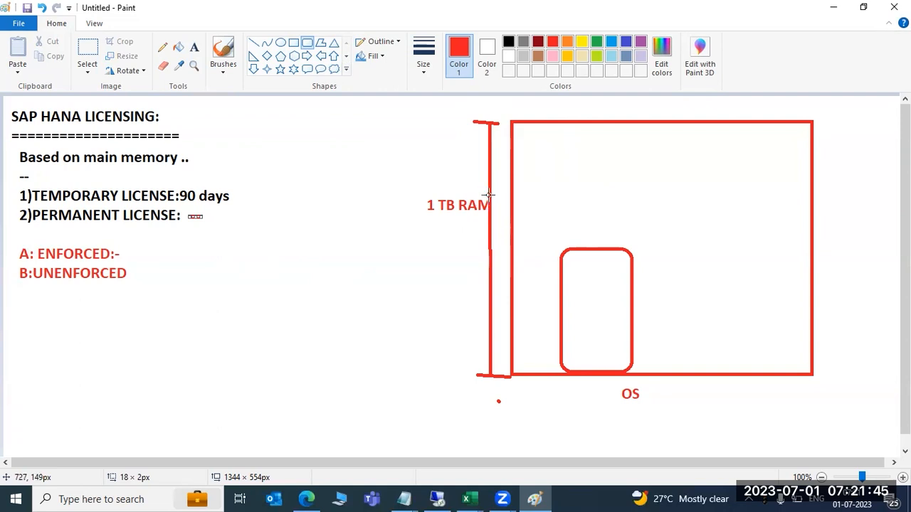
{"action": "left_click_drag", "start_coordinate": [489, 192], "coordinate": [686, 192]}
{"action": "left_click", "coordinate": [703, 232]}
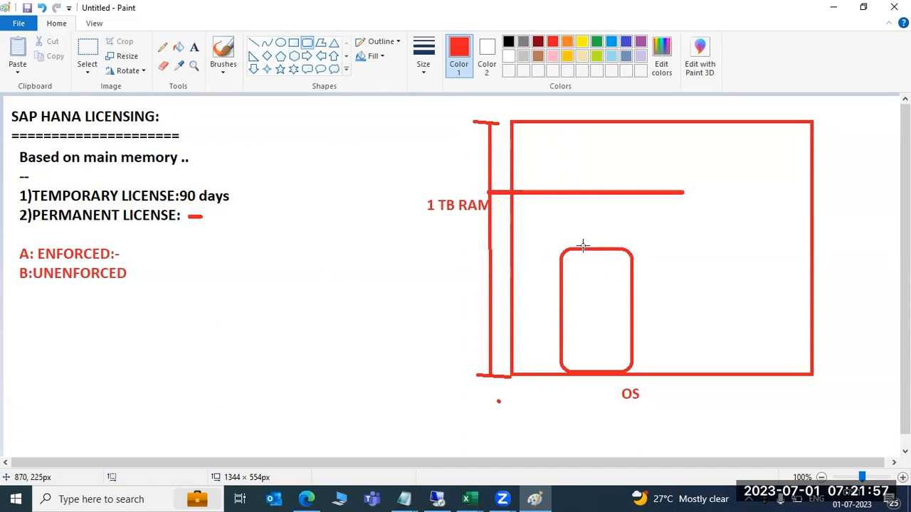
Add a thin connector up from the block, a red mark after B:UNENFORCED, and an upper rounded block.
{"action": "left_click_drag", "start_coordinate": [595, 249], "coordinate": [585, 191]}
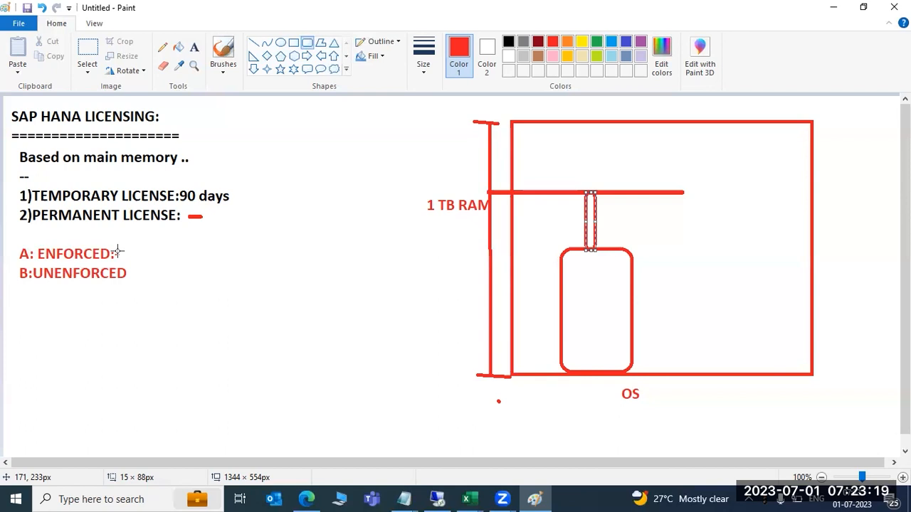
{"action": "left_click_drag", "start_coordinate": [126, 275], "coordinate": [132, 280]}
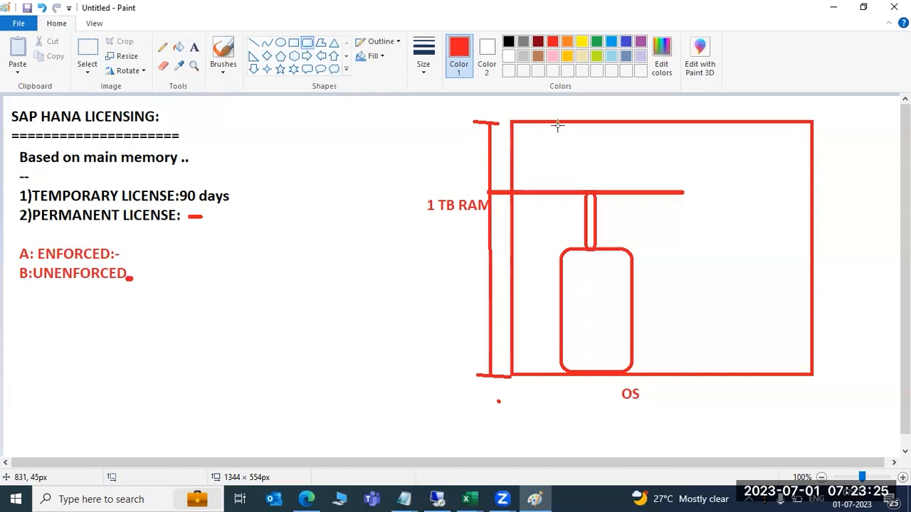
{"action": "left_click_drag", "start_coordinate": [556, 120], "coordinate": [635, 248]}
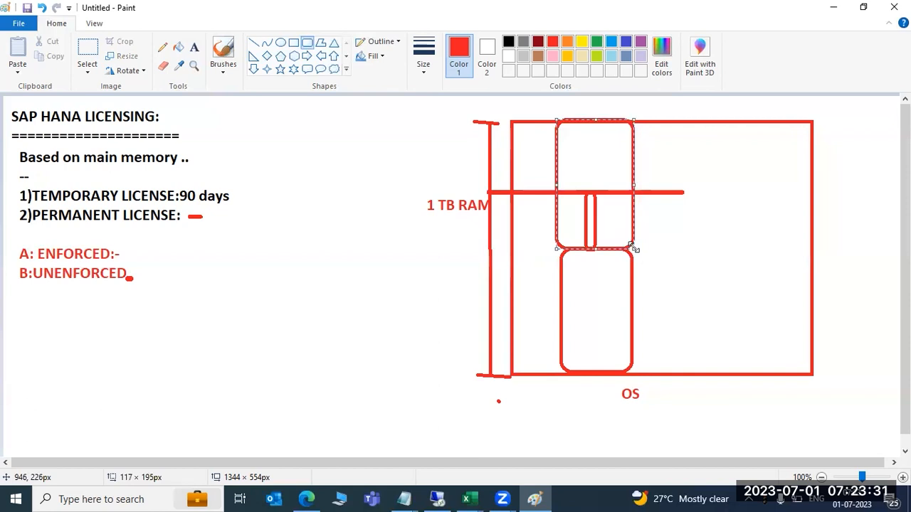
Outline both stacked blocks with a tall rounded rectangle and add red marks at the bracket top and after B:UNENFORCED.
{"action": "left_click", "coordinate": [705, 303]}
{"action": "left_click_drag", "start_coordinate": [619, 378], "coordinate": [568, 141]}
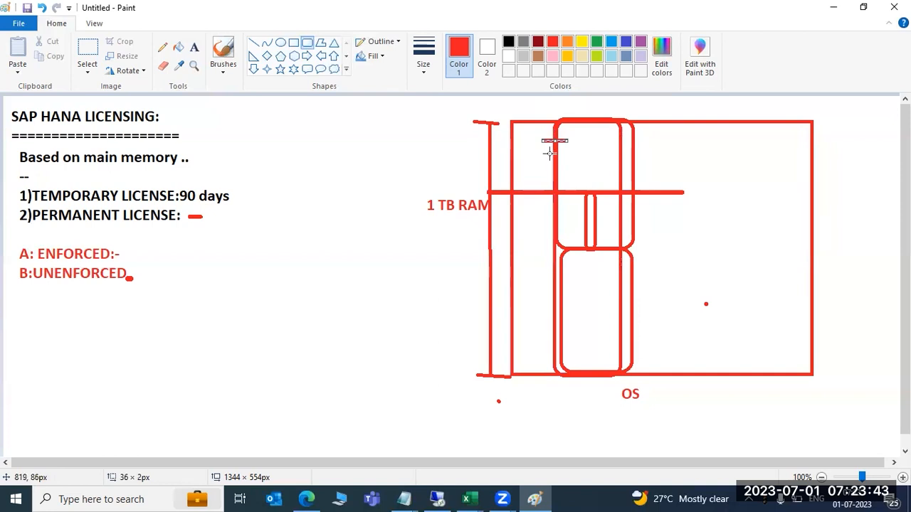
{"action": "left_click_drag", "start_coordinate": [468, 126], "coordinate": [509, 115]}
{"action": "left_click_drag", "start_coordinate": [136, 277], "coordinate": [150, 280]}
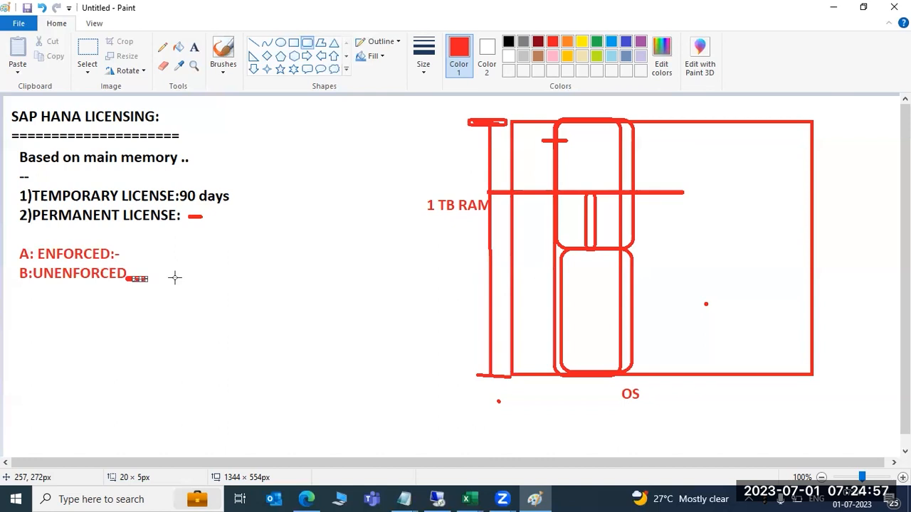
Draw red arrows from B:UNENFORCED to the memory box and to the permanent licence line.
{"action": "left_click", "coordinate": [254, 43]}
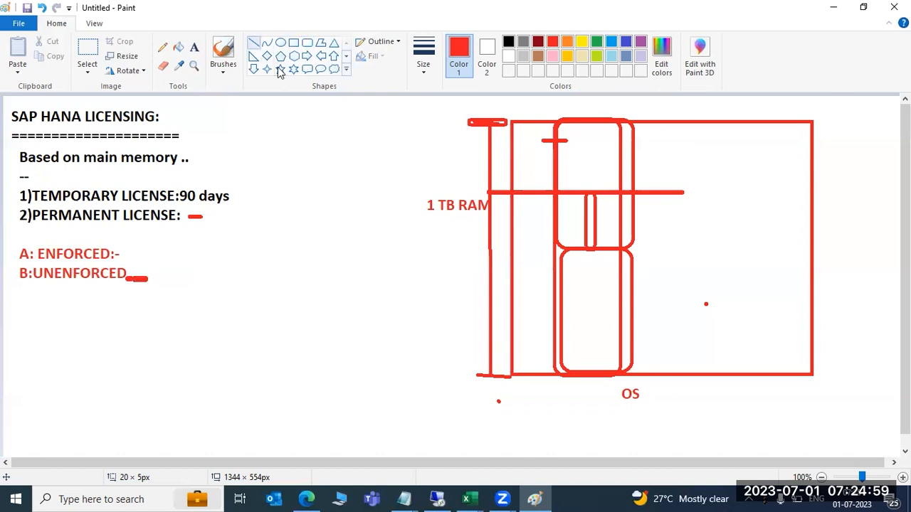
{"action": "mouse_move", "coordinate": [143, 278]}
{"action": "left_mouse_down"}
{"action": "mouse_move", "coordinate": [262, 231]}
{"action": "mouse_move", "coordinate": [431, 189]}
{"action": "mouse_move", "coordinate": [466, 169]}
{"action": "mouse_move", "coordinate": [501, 118]}
{"action": "mouse_move", "coordinate": [489, 118]}
{"action": "mouse_move", "coordinate": [491, 109]}
{"action": "mouse_move", "coordinate": [514, 121]}
{"action": "mouse_move", "coordinate": [510, 133]}
{"action": "mouse_move", "coordinate": [511, 118]}
{"action": "left_mouse_up"}
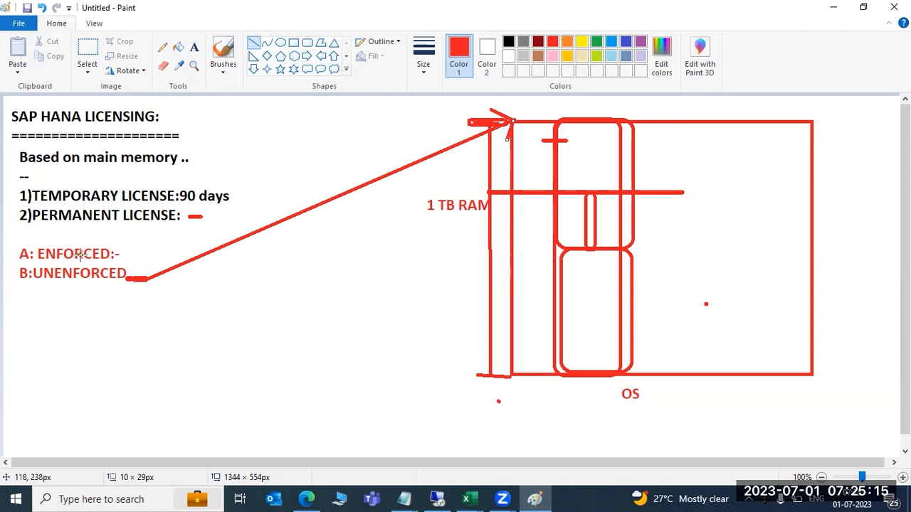
{"action": "left_click_drag", "start_coordinate": [204, 217], "coordinate": [124, 254]}
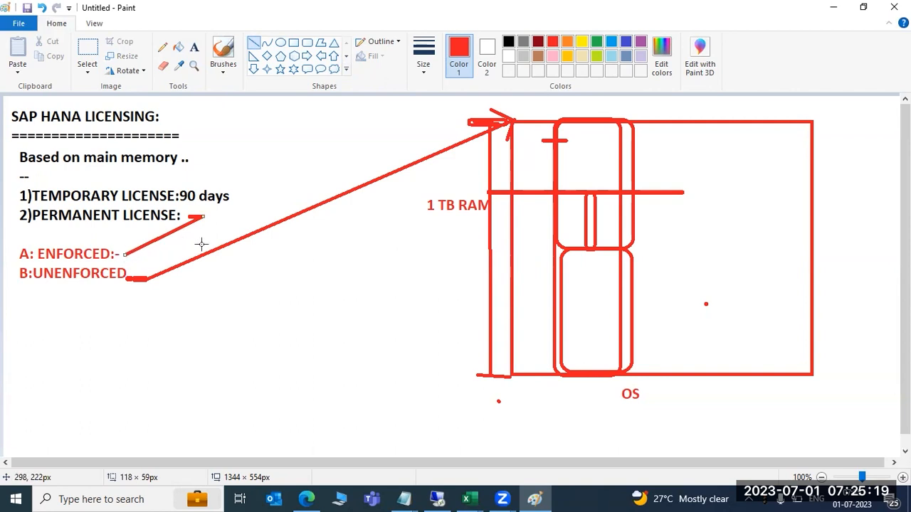
{"action": "mouse_move", "coordinate": [199, 232]}
{"action": "left_mouse_down"}
{"action": "mouse_move", "coordinate": [201, 220]}
{"action": "mouse_move", "coordinate": [141, 279]}
{"action": "left_mouse_up"}
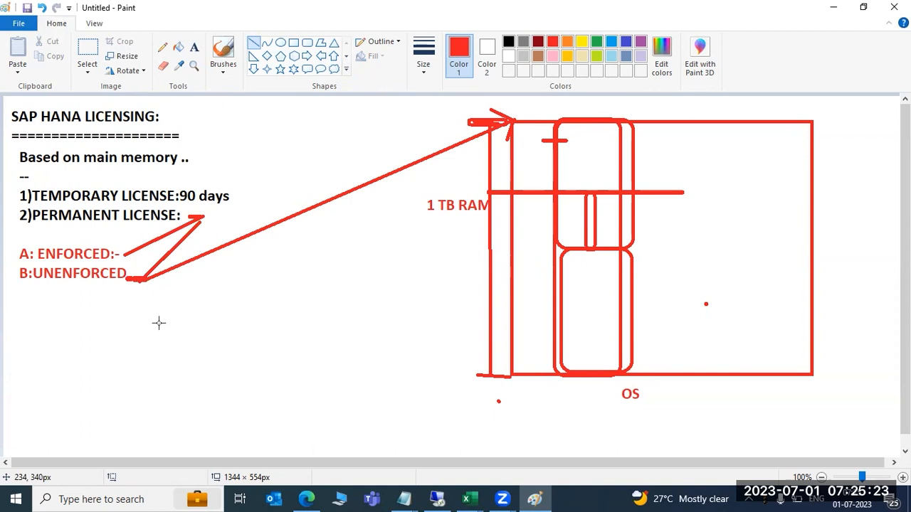
Underline parts of ENFORCED, UNENFORCED and PERMANENT, and draw a line under B:UNENFORCED.
{"action": "left_click_drag", "start_coordinate": [44, 247], "coordinate": [64, 240]}
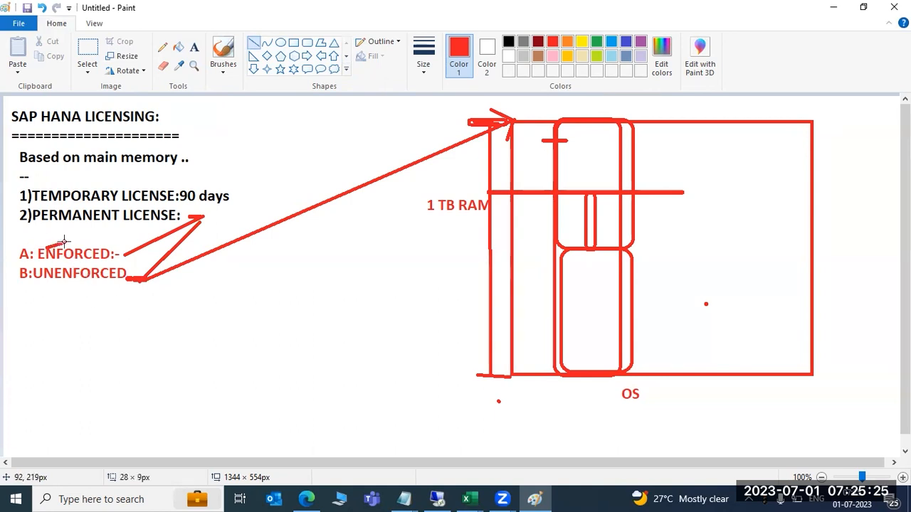
{"action": "left_click_drag", "start_coordinate": [65, 282], "coordinate": [70, 284]}
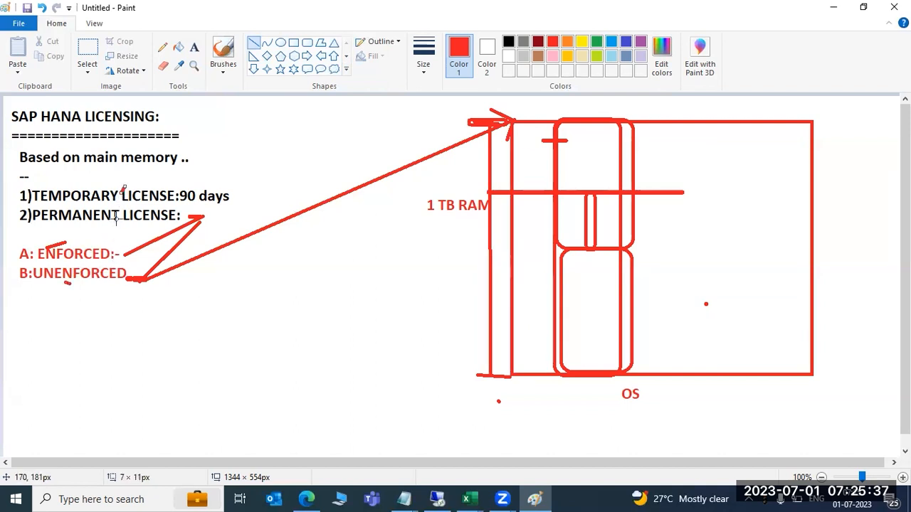
{"action": "left_click_drag", "start_coordinate": [114, 220], "coordinate": [121, 220]}
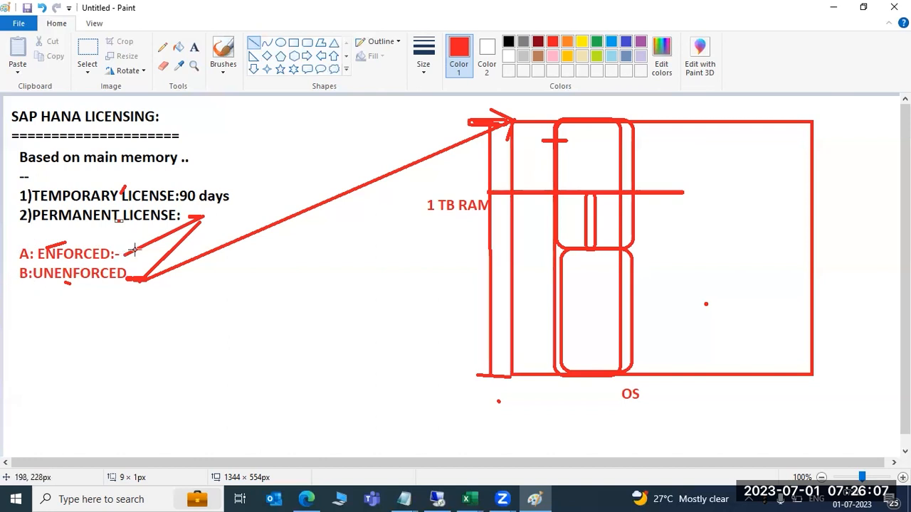
{"action": "left_click_drag", "start_coordinate": [53, 291], "coordinate": [143, 283]}
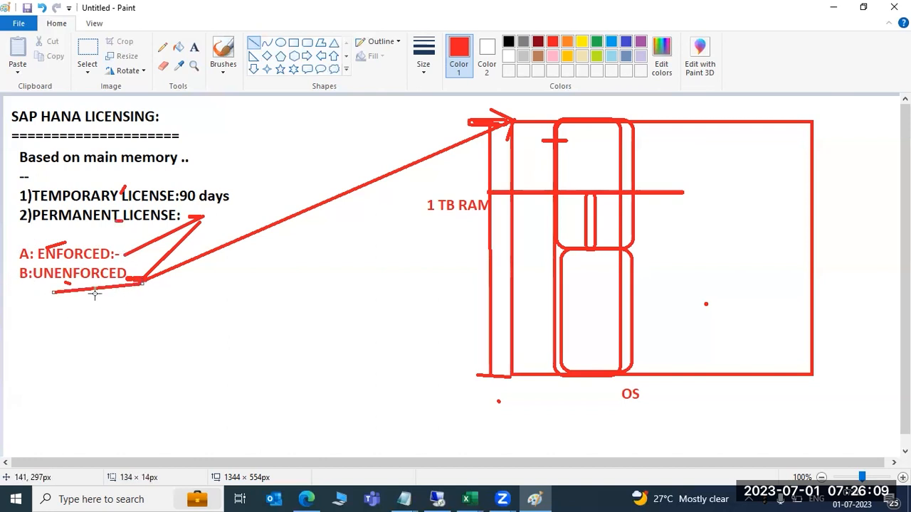
Draw a red arrow pointing down from below B:UNENFORCED.
{"action": "left_click", "coordinate": [195, 48]}
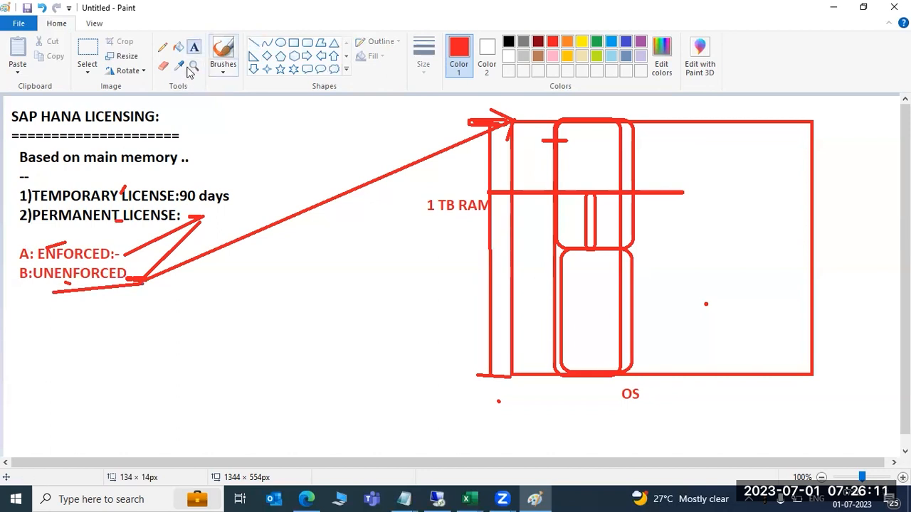
{"action": "left_click", "coordinate": [17, 318]}
{"action": "mouse_move", "coordinate": [80, 288]}
{"action": "left_mouse_down"}
{"action": "mouse_move", "coordinate": [106, 318]}
{"action": "mouse_move", "coordinate": [86, 319]}
{"action": "mouse_move", "coordinate": [106, 325]}
{"action": "left_mouse_up"}
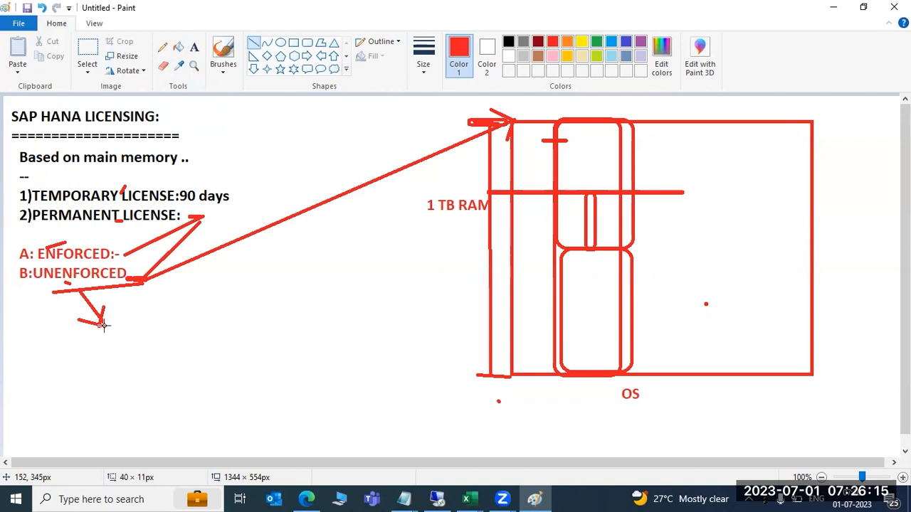
Place the red label '28 days' at the arrow's tip.
{"action": "left_click", "coordinate": [195, 48]}
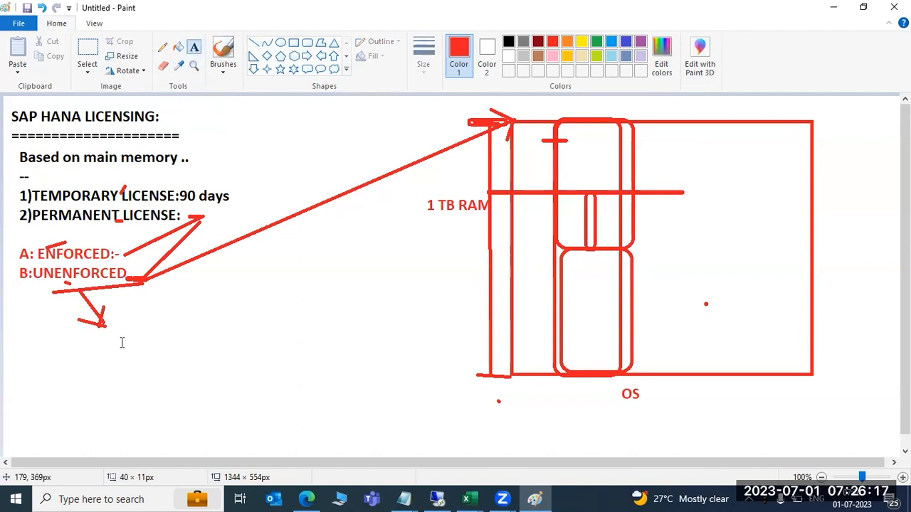
{"action": "left_click", "coordinate": [114, 318]}
{"action": "type", "text": "28 days"}
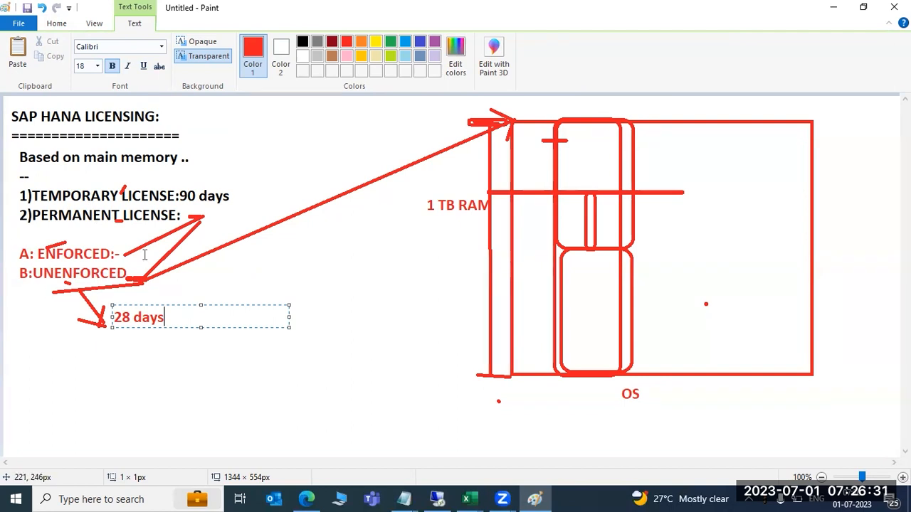
{"action": "left_click_drag", "start_coordinate": [173, 317], "coordinate": [114, 320]}
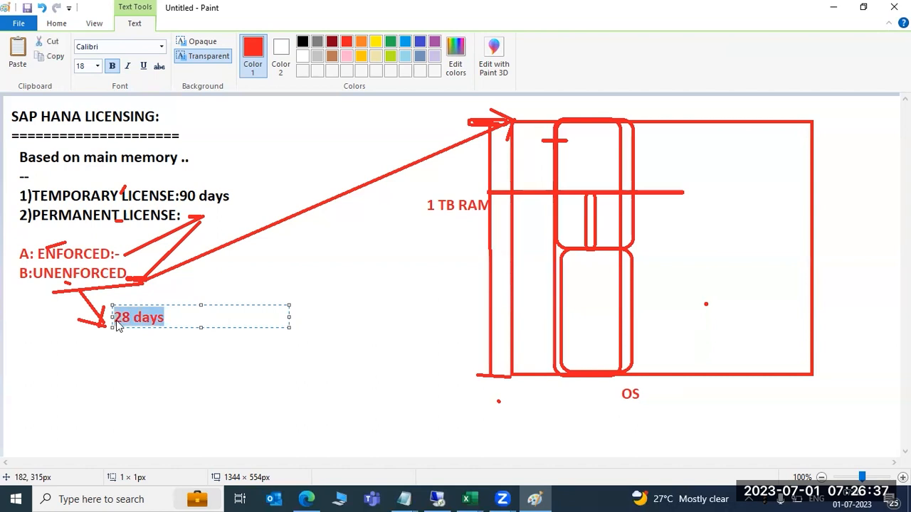
{"action": "left_click", "coordinate": [136, 318]}
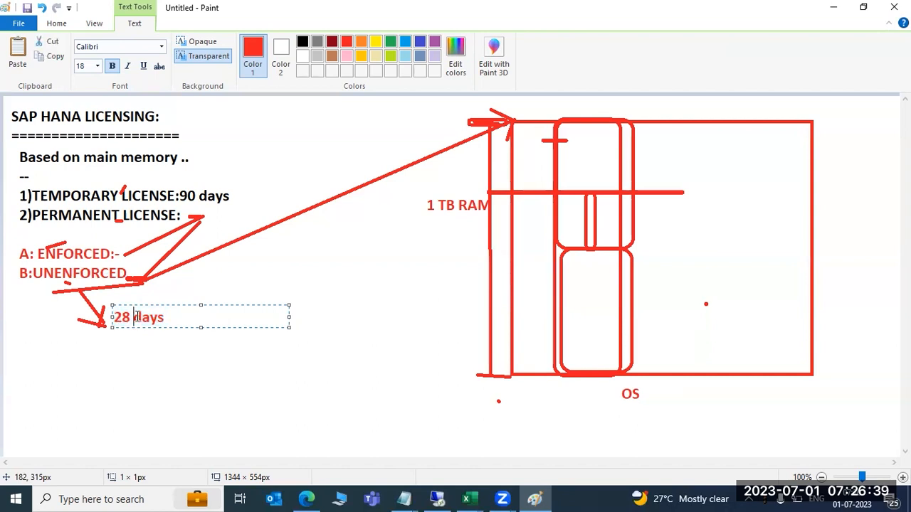
{"action": "left_click", "coordinate": [328, 432]}
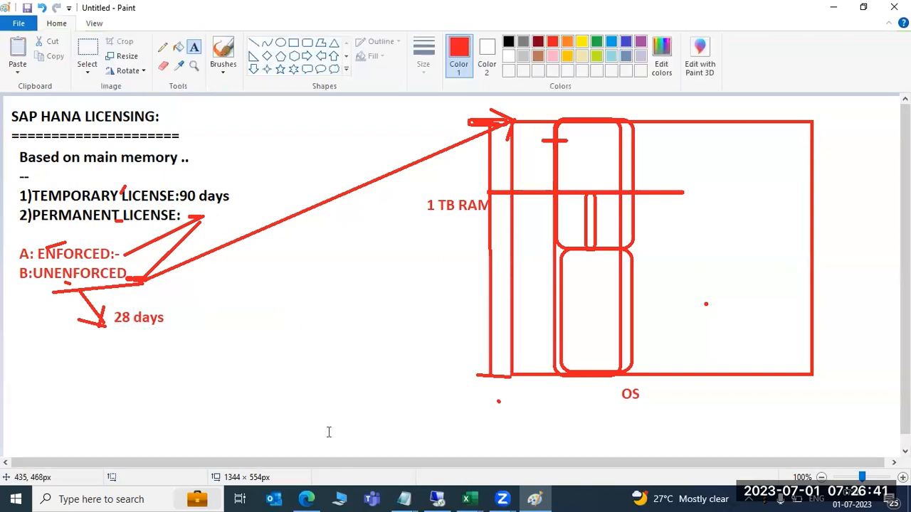
In HANA Studio, open SYSTEMDB@HDB Properties and display its License page with the temporary licence and hardware key.
{"action": "left_click", "coordinate": [435, 499]}
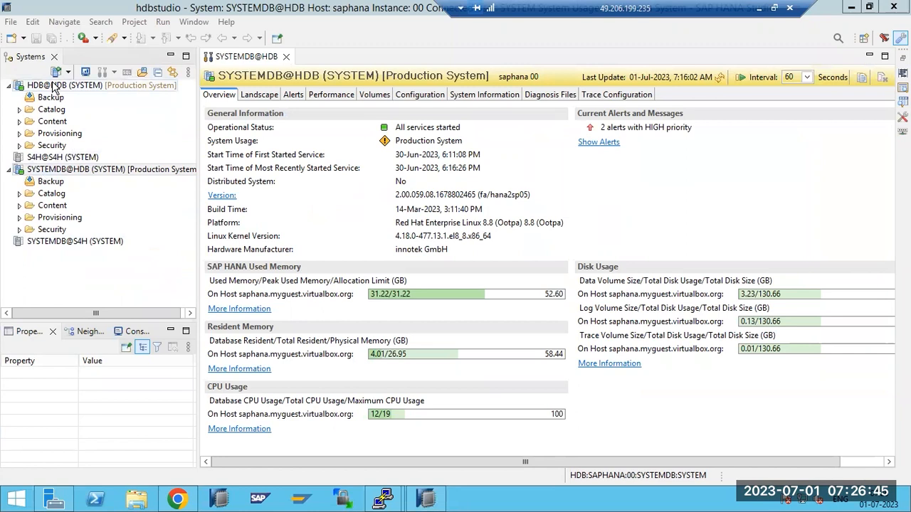
{"action": "double_click", "coordinate": [77, 172]}
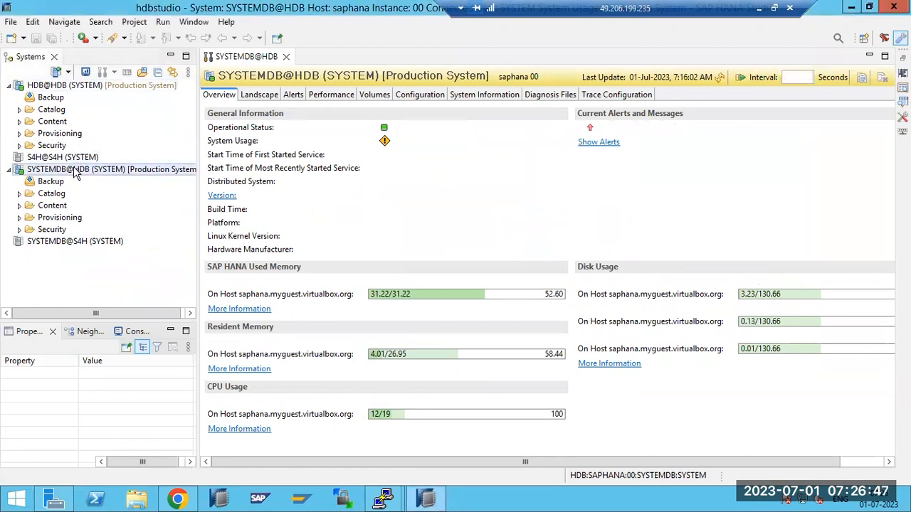
{"action": "right_click", "coordinate": [77, 174]}
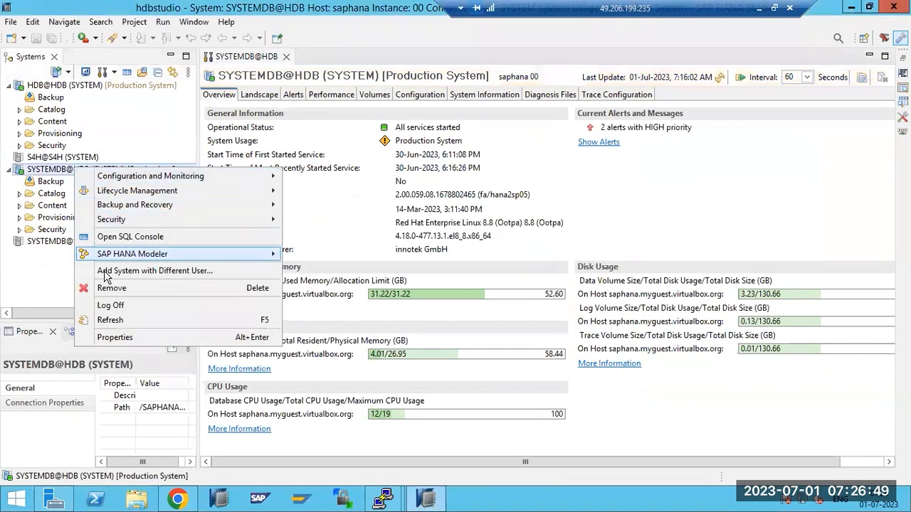
{"action": "left_click", "coordinate": [105, 339]}
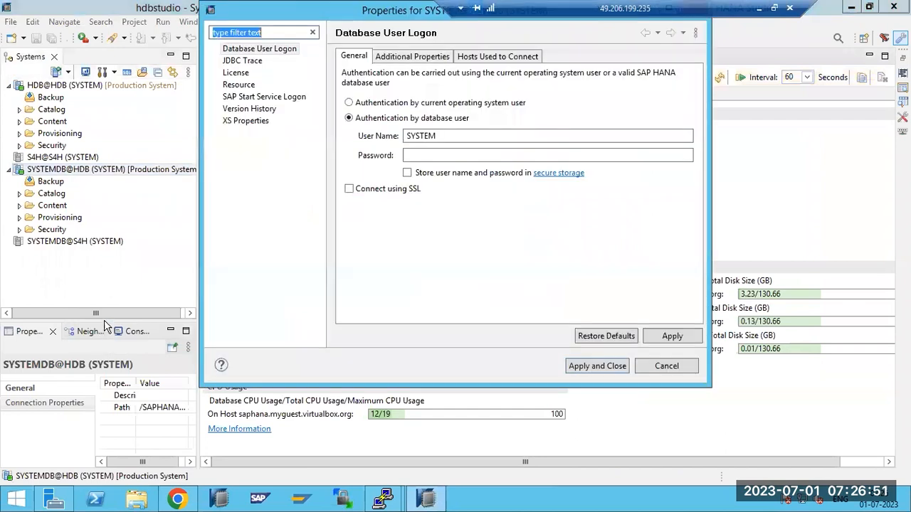
{"action": "left_click", "coordinate": [231, 74]}
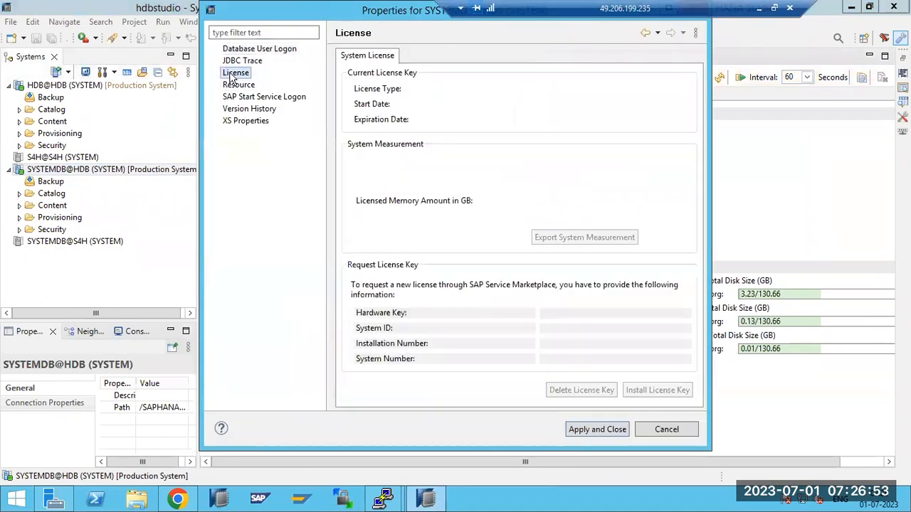
{"action": "left_click_drag", "start_coordinate": [277, 12], "coordinate": [260, 44]}
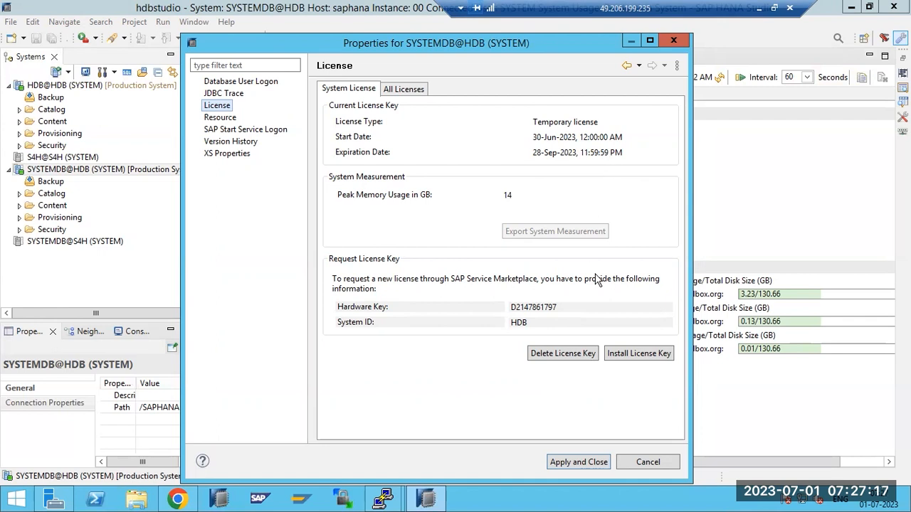
Abandon the empty-file license install, dismiss the error, and review the All Licenses and System License tabs.
{"action": "left_click", "coordinate": [635, 356]}
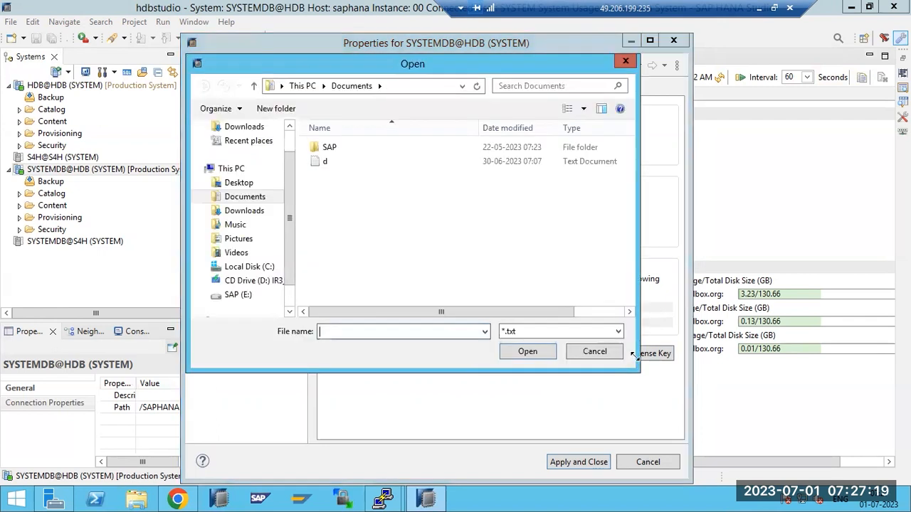
{"action": "left_click", "coordinate": [291, 148]}
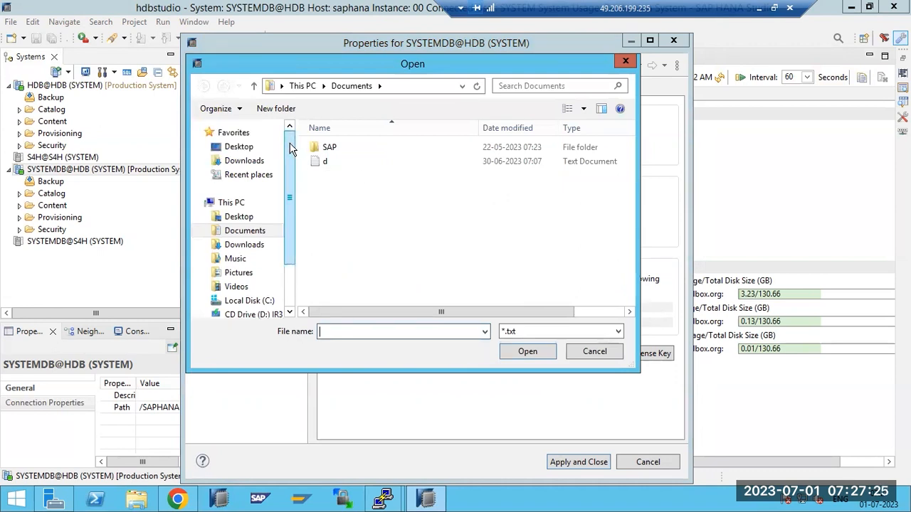
{"action": "left_click", "coordinate": [592, 353]}
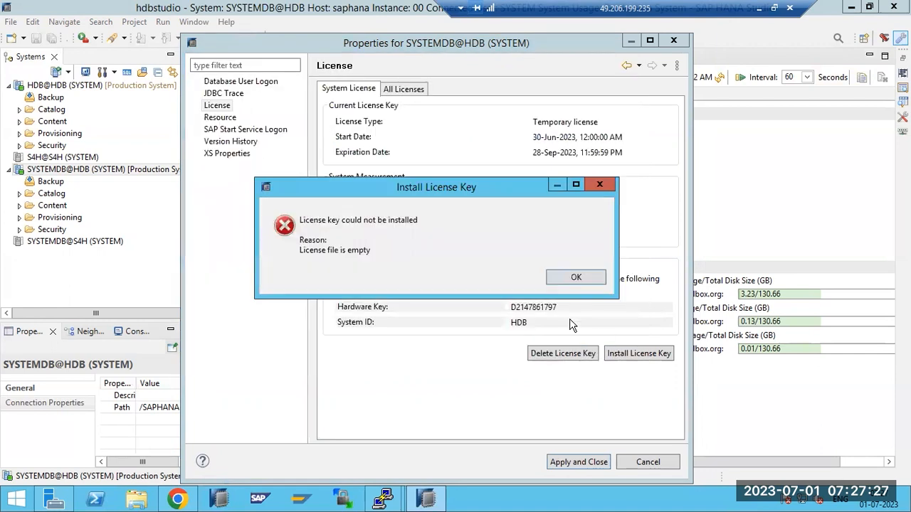
{"action": "left_click", "coordinate": [575, 279]}
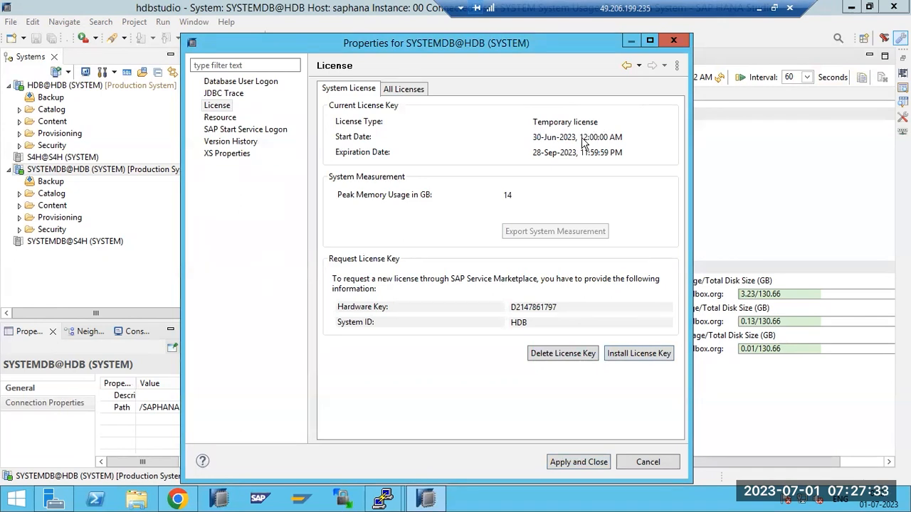
{"action": "left_click", "coordinate": [415, 90]}
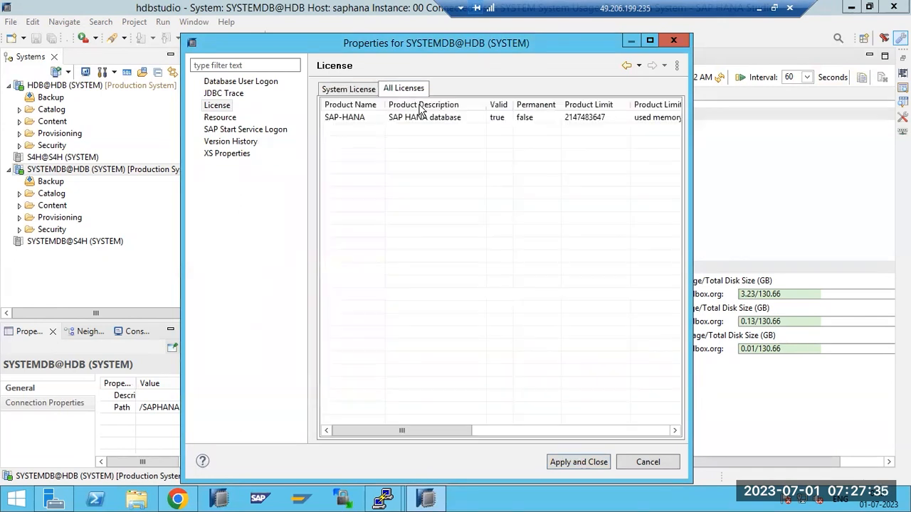
{"action": "left_click", "coordinate": [363, 90]}
{"action": "left_click", "coordinate": [647, 463]}
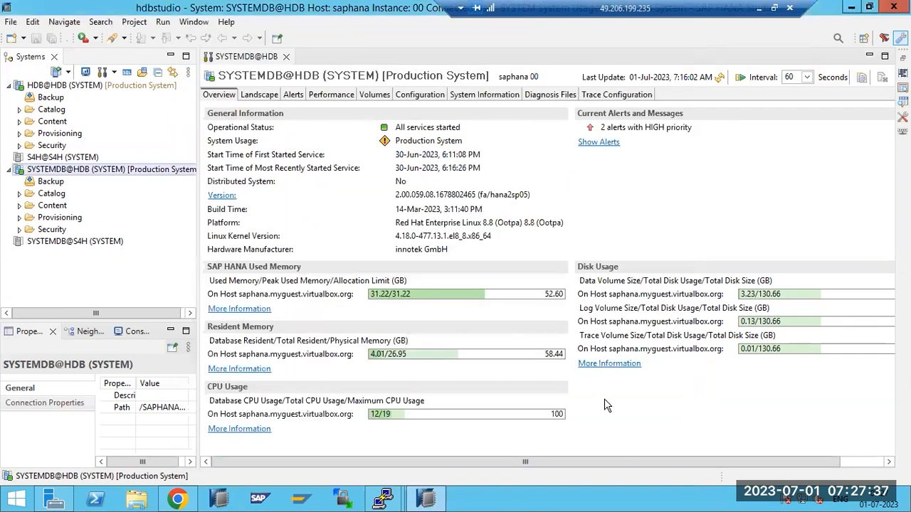
{"action": "right_click", "coordinate": [46, 173]}
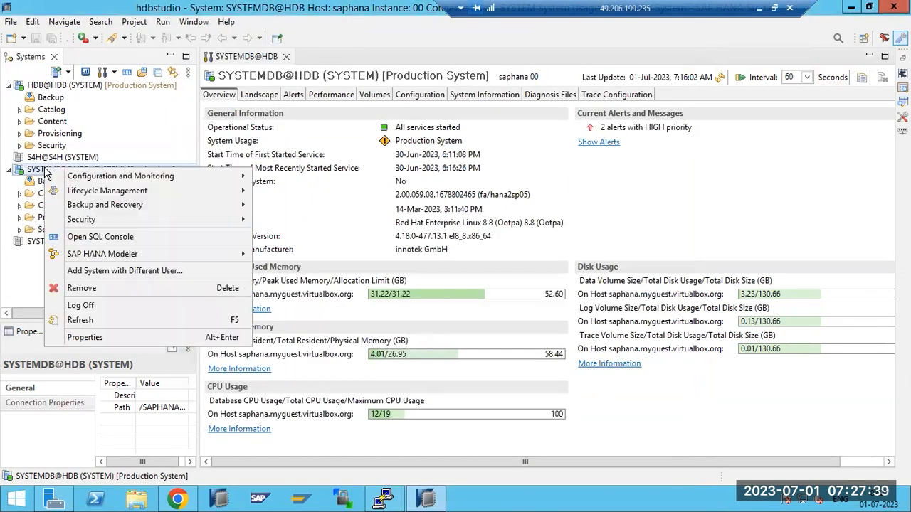
{"action": "left_click", "coordinate": [89, 341]}
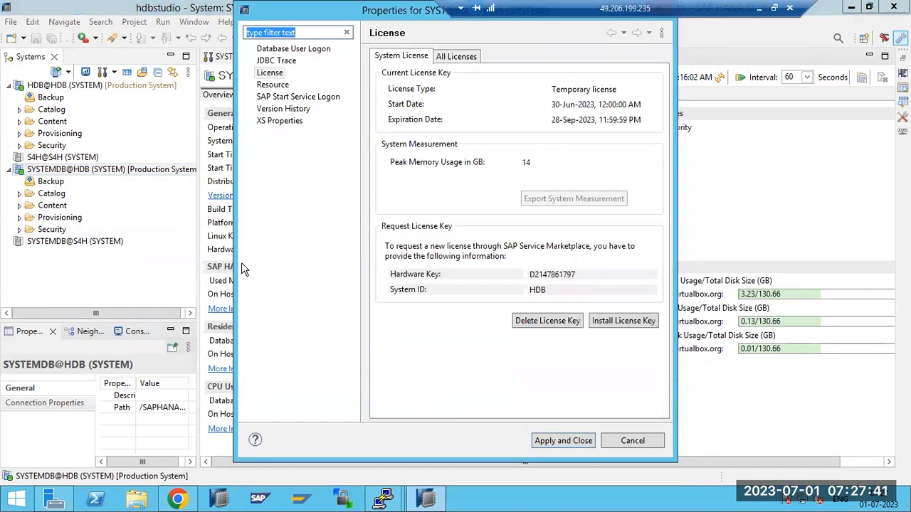
{"action": "left_click", "coordinate": [624, 321]}
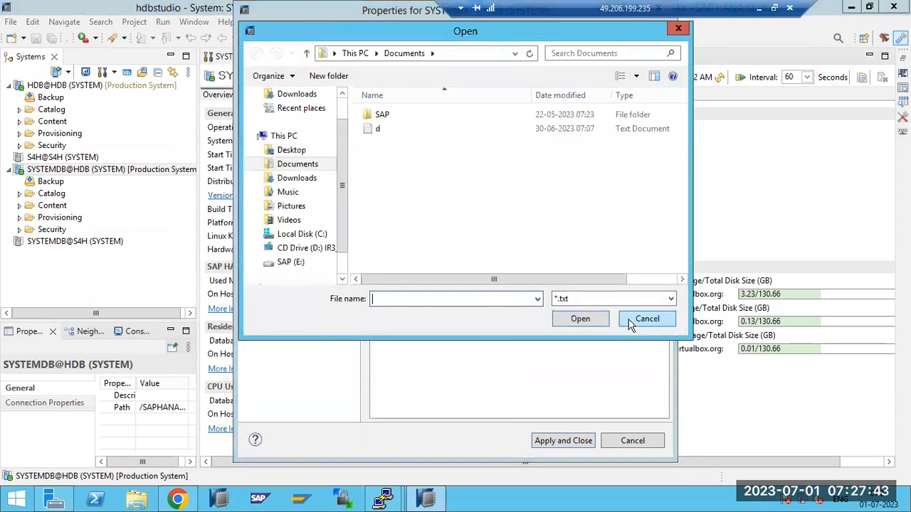
{"action": "left_click", "coordinate": [628, 320]}
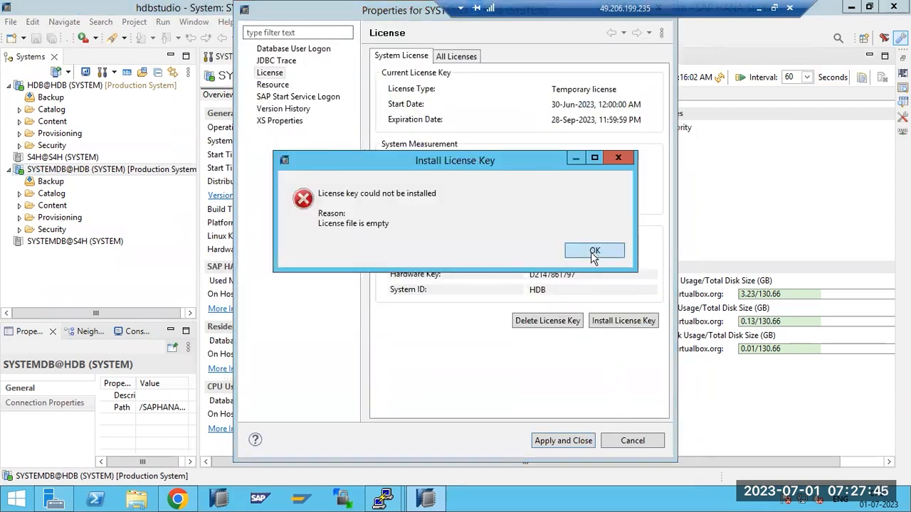
{"action": "left_click", "coordinate": [594, 251]}
{"action": "left_click", "coordinate": [633, 440]}
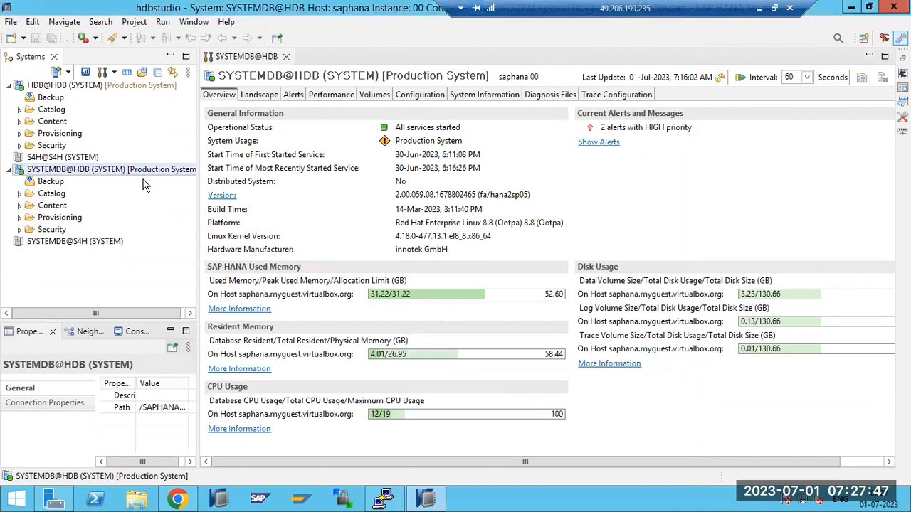
{"action": "left_click", "coordinate": [97, 86]}
{"action": "right_click", "coordinate": [98, 86]}
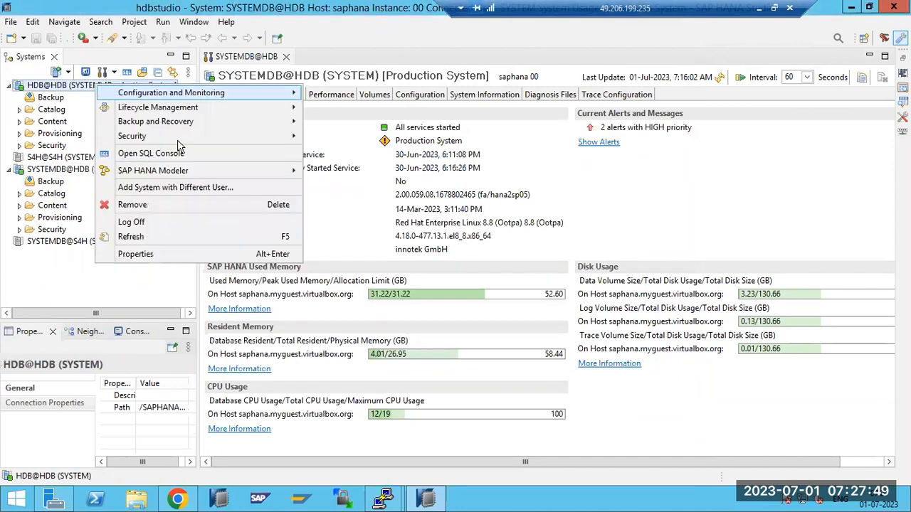
{"action": "left_click", "coordinate": [162, 254]}
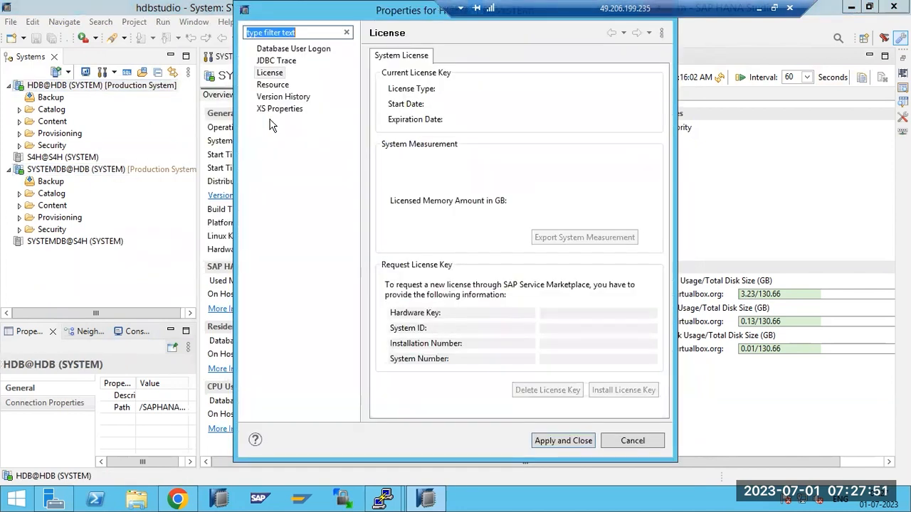
{"action": "left_click", "coordinate": [271, 73]}
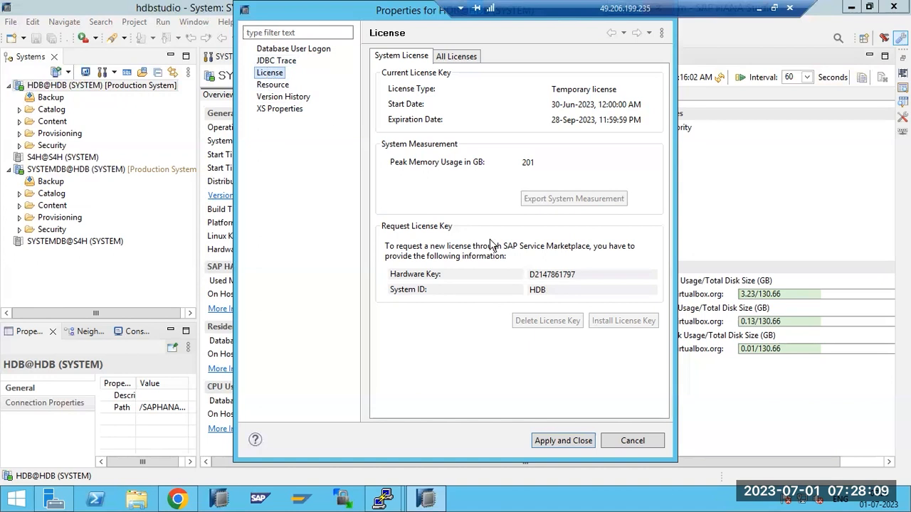
{"action": "left_click", "coordinate": [633, 434]}
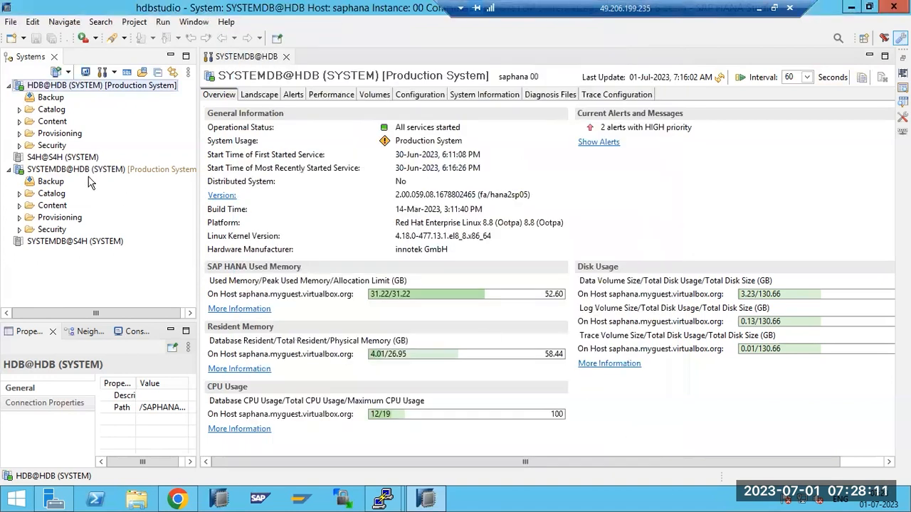
Retry the SYSTEMDB@HDB license-file install, abandon it, close Properties, and refresh the overview to 7:28:36 AM.
{"action": "left_click", "coordinate": [50, 173]}
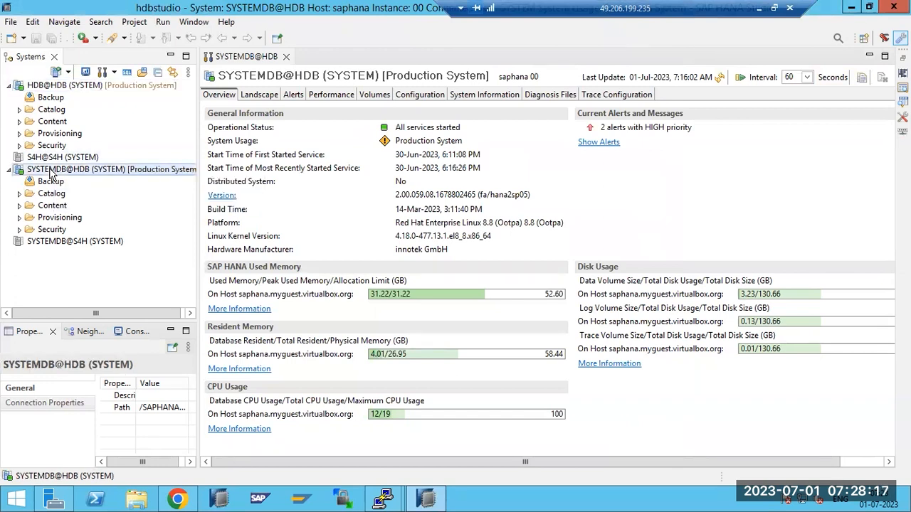
{"action": "right_click", "coordinate": [50, 173]}
{"action": "left_click", "coordinate": [87, 340]}
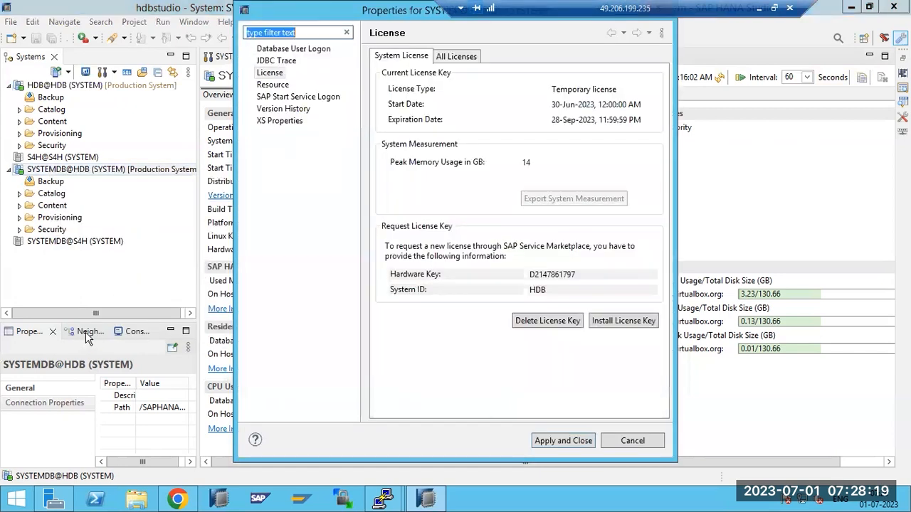
{"action": "left_click", "coordinate": [614, 321]}
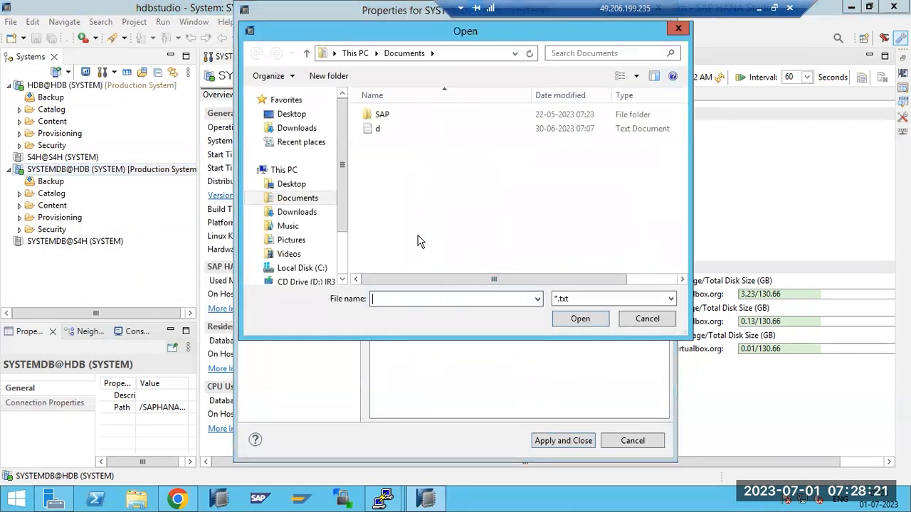
{"action": "left_click", "coordinate": [638, 322]}
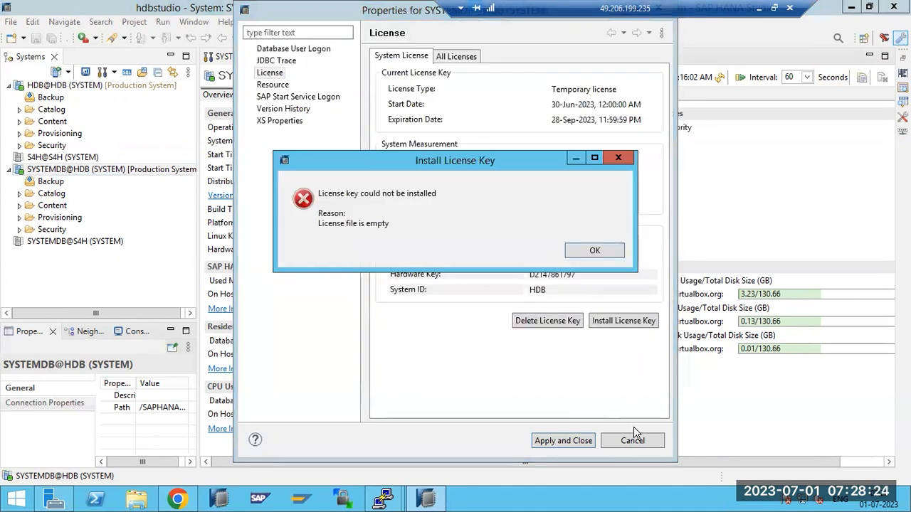
{"action": "left_click", "coordinate": [582, 250]}
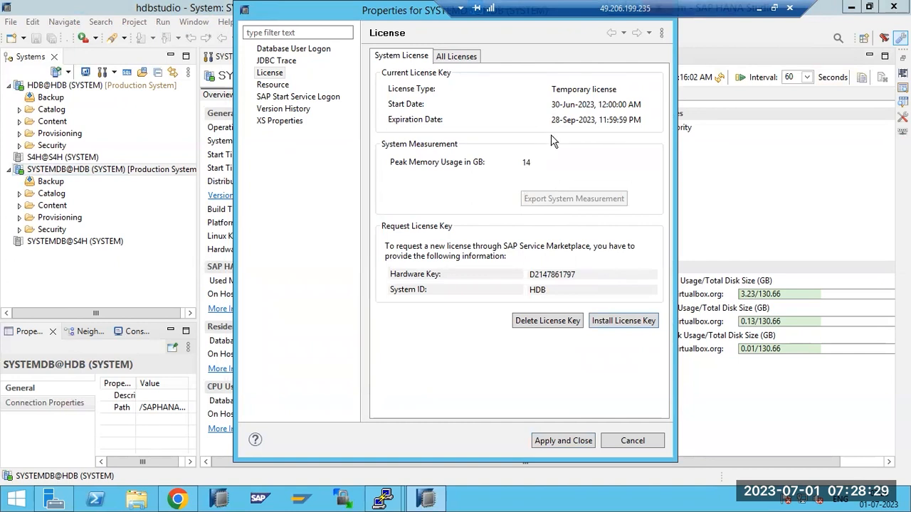
{"action": "left_click", "coordinate": [616, 441]}
{"action": "left_click", "coordinate": [719, 78]}
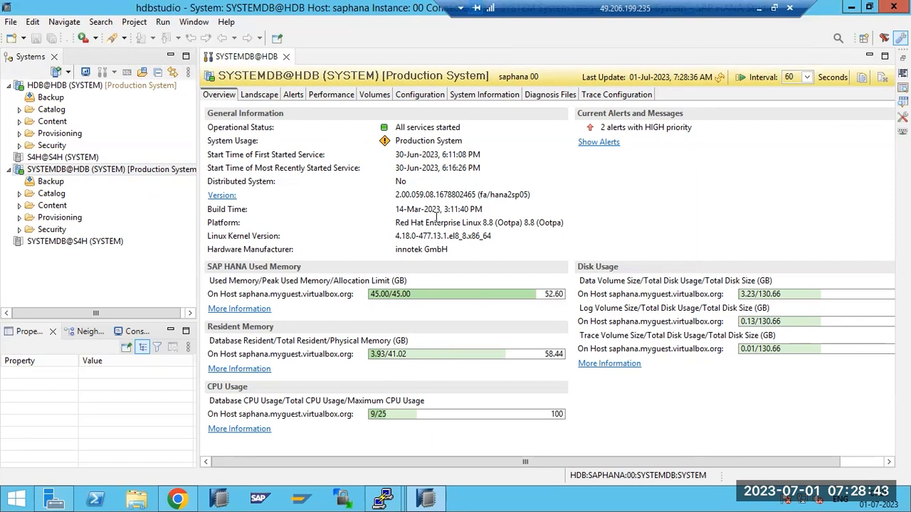
Refresh the SYSTEMDB@HDB overview to 7:29:06 AM and reselect SYSTEMDB@HDB in the Systems tree.
{"action": "mouse_move", "coordinate": [563, 296]}
{"action": "left_click", "coordinate": [720, 79]}
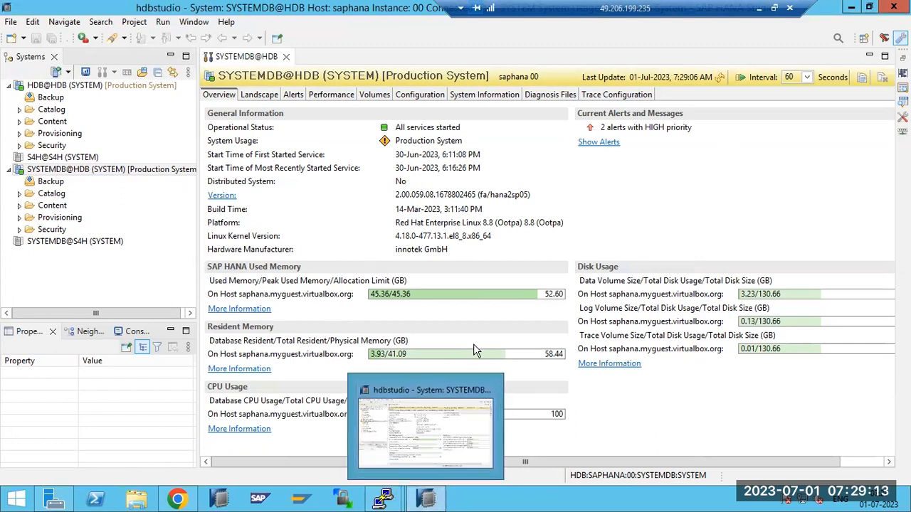
{"action": "left_click", "coordinate": [90, 87]}
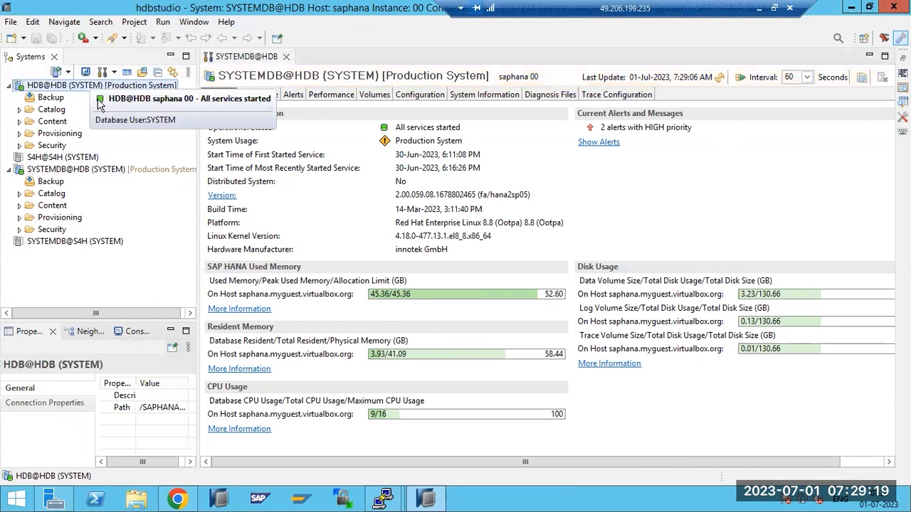
{"action": "left_click", "coordinate": [92, 169]}
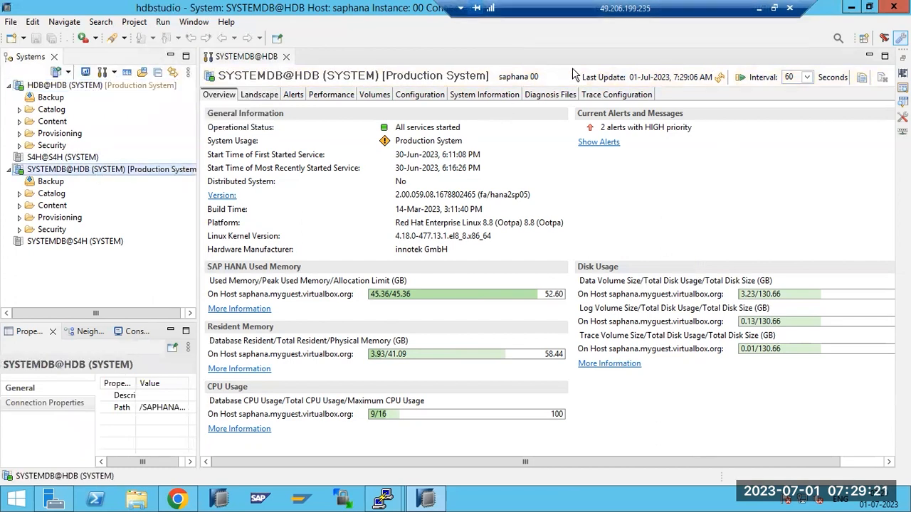
Place an empty text box beside the '28 days' note in Paint, then return to HANA Studio.
{"action": "left_click", "coordinate": [759, 9]}
{"action": "left_click", "coordinate": [160, 330]}
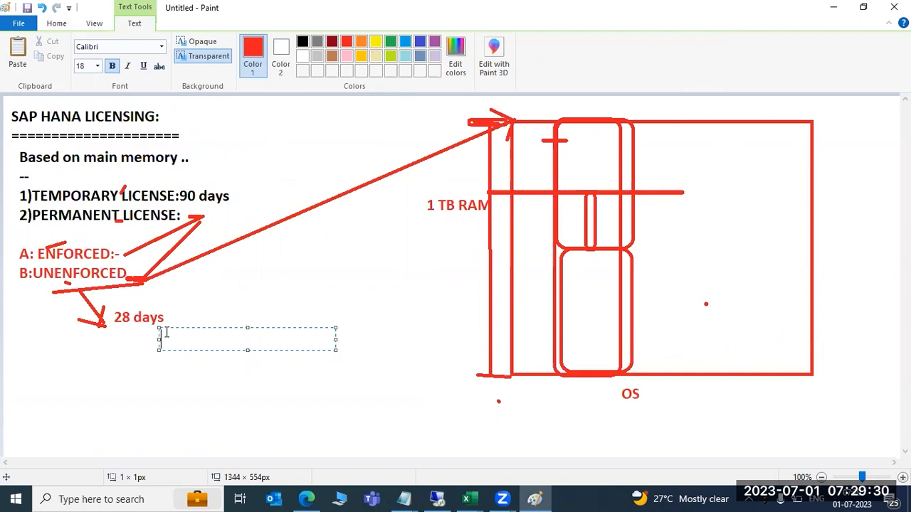
{"action": "left_click", "coordinate": [437, 499]}
In the browser, open the license key request page from the SAP Support Portal home page.
{"action": "left_click", "coordinate": [178, 499]}
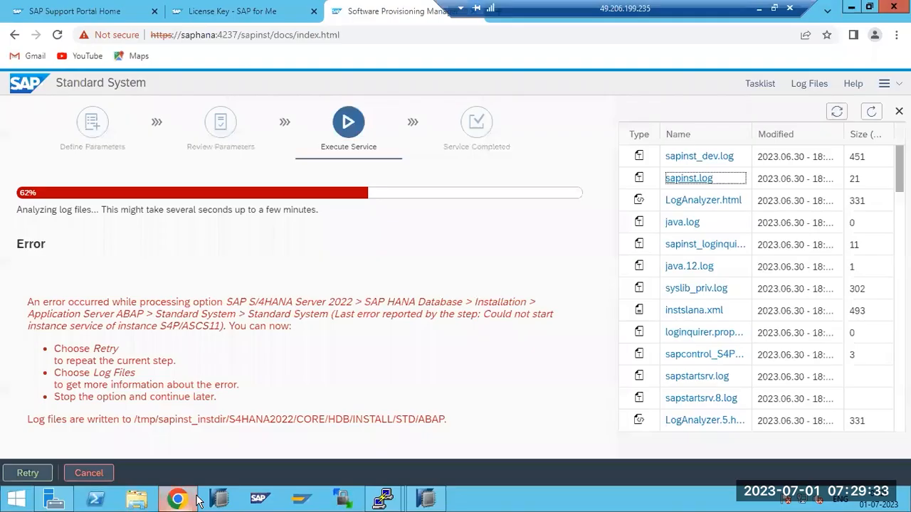
{"action": "left_click", "coordinate": [184, 13]}
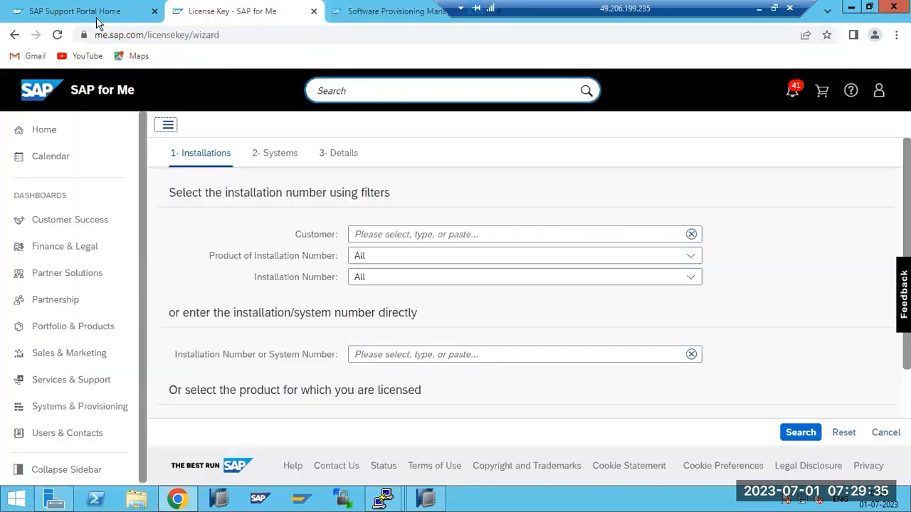
{"action": "left_click", "coordinate": [100, 13]}
{"action": "scroll", "coordinate": [308, 358], "scroll_direction": "up", "scroll_amount": 3}
{"action": "left_click_drag", "start_coordinate": [230, 35], "coordinate": [95, 13]}
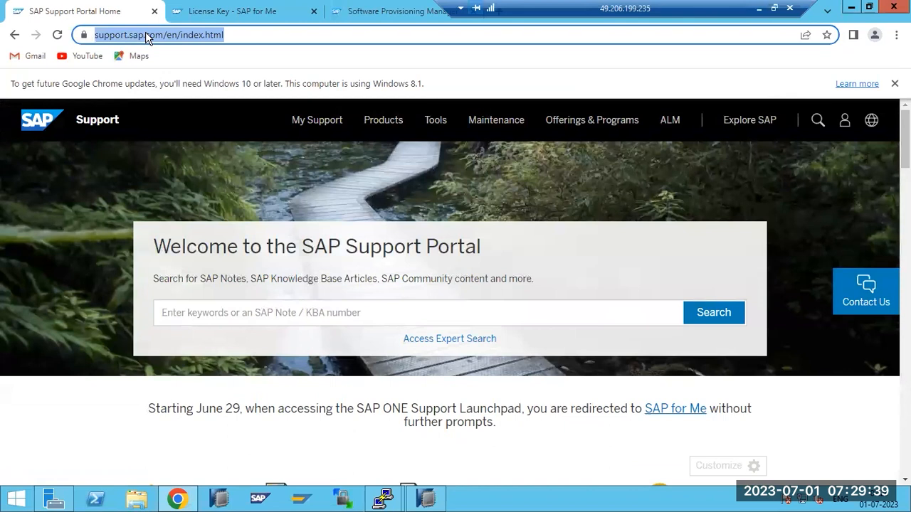
{"action": "scroll", "coordinate": [249, 211], "scroll_direction": "down", "scroll_amount": 3}
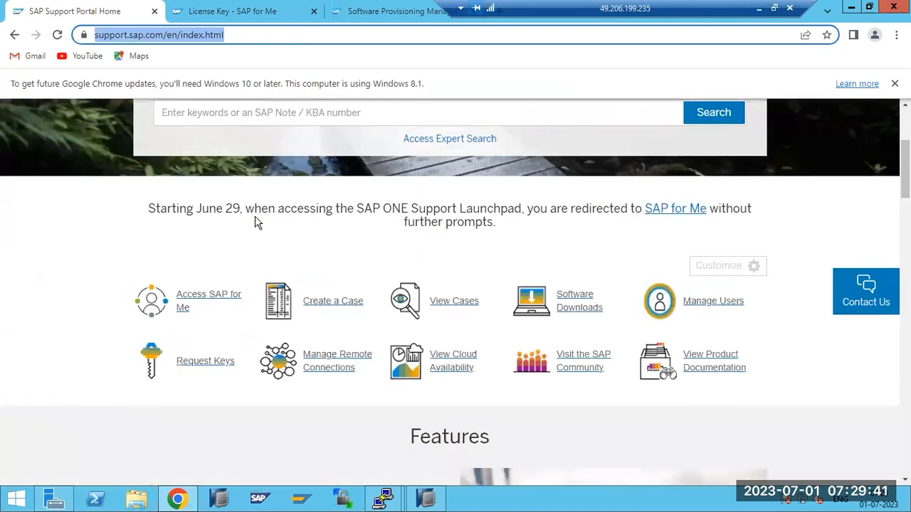
{"action": "scroll", "coordinate": [258, 223], "scroll_direction": "down", "scroll_amount": 1}
{"action": "left_click", "coordinate": [207, 300]}
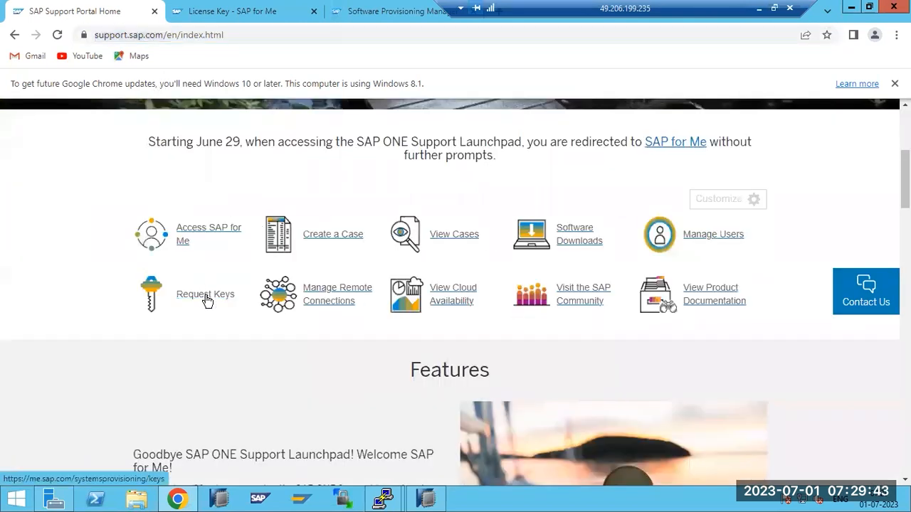
{"action": "left_click", "coordinate": [390, 10]}
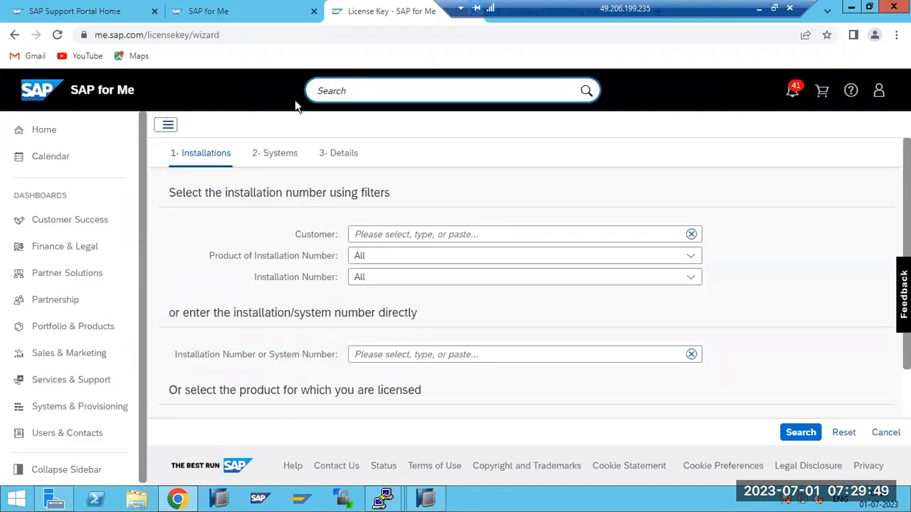
Search installations in the License Key wizard, log back in after session expiry, then return to HANA Studio.
{"action": "scroll", "coordinate": [387, 327], "scroll_direction": "down", "scroll_amount": 1}
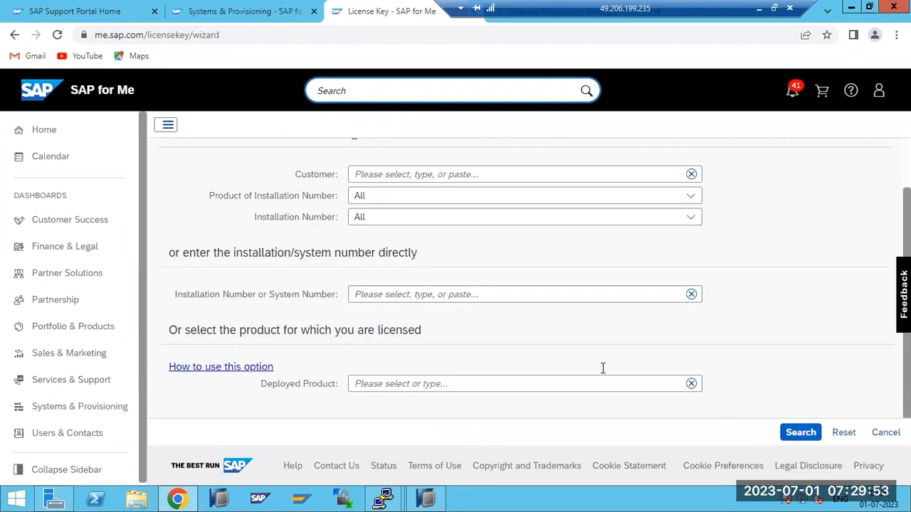
{"action": "scroll", "coordinate": [503, 288], "scroll_direction": "up", "scroll_amount": 2}
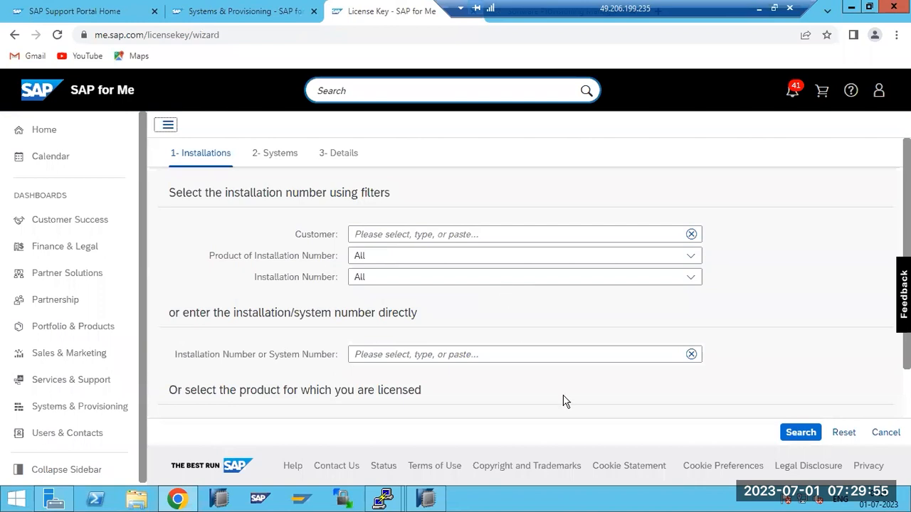
{"action": "left_click", "coordinate": [787, 433]}
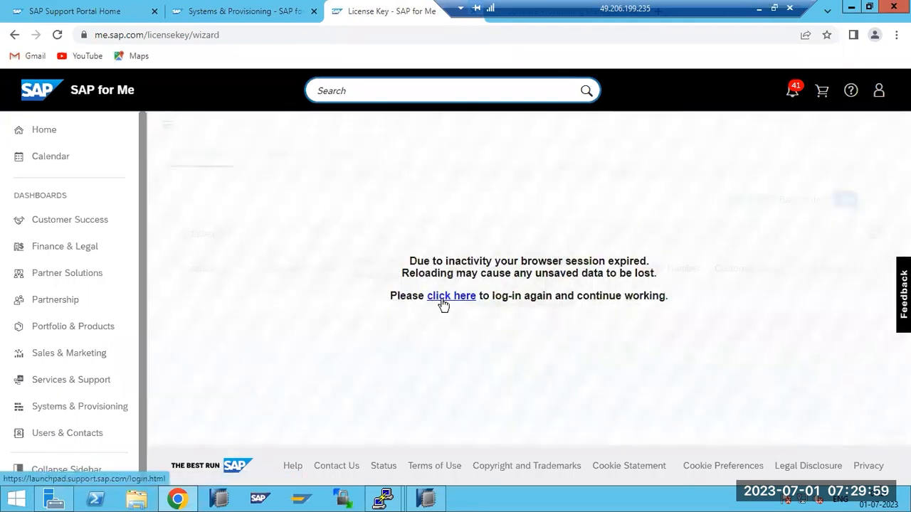
{"action": "left_click", "coordinate": [442, 303]}
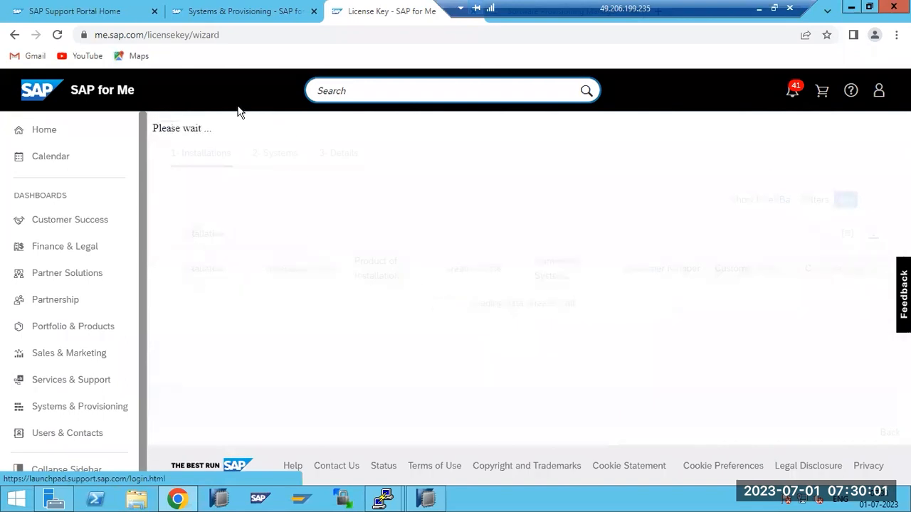
{"action": "left_click", "coordinate": [238, 11]}
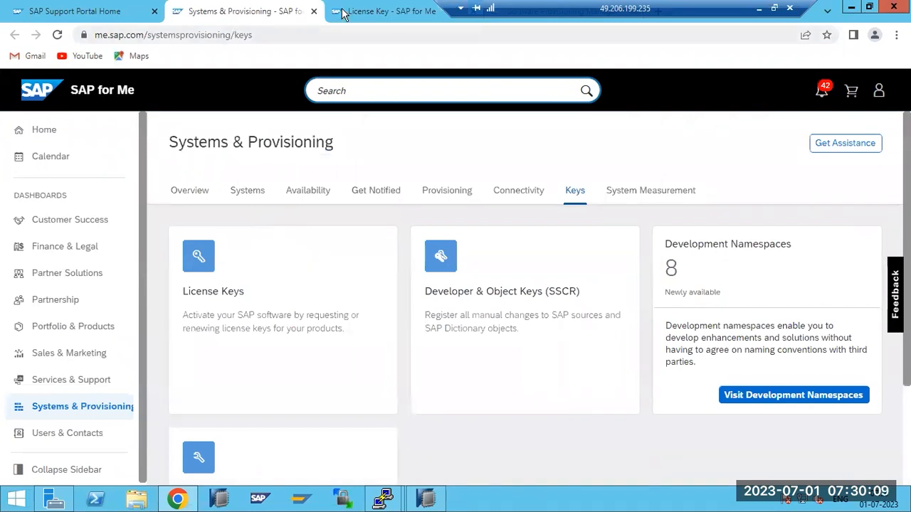
{"action": "left_click", "coordinate": [376, 12]}
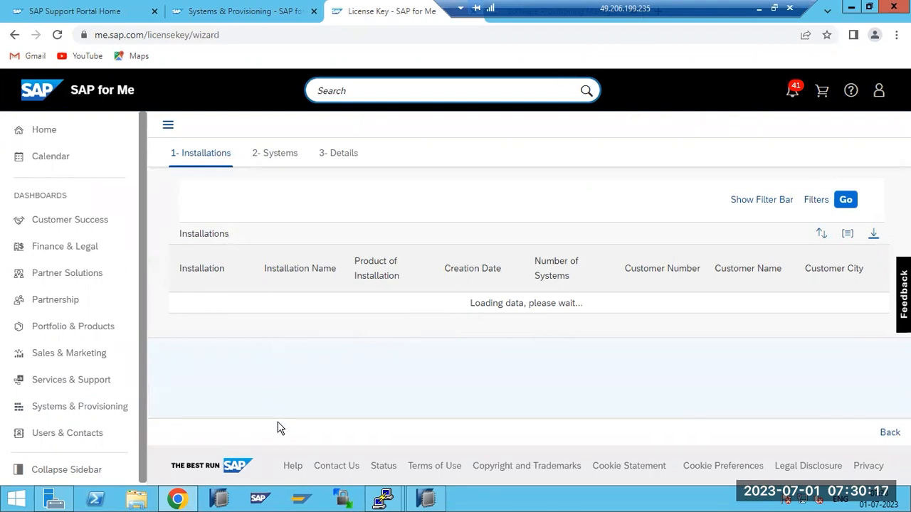
{"action": "left_click", "coordinate": [425, 498]}
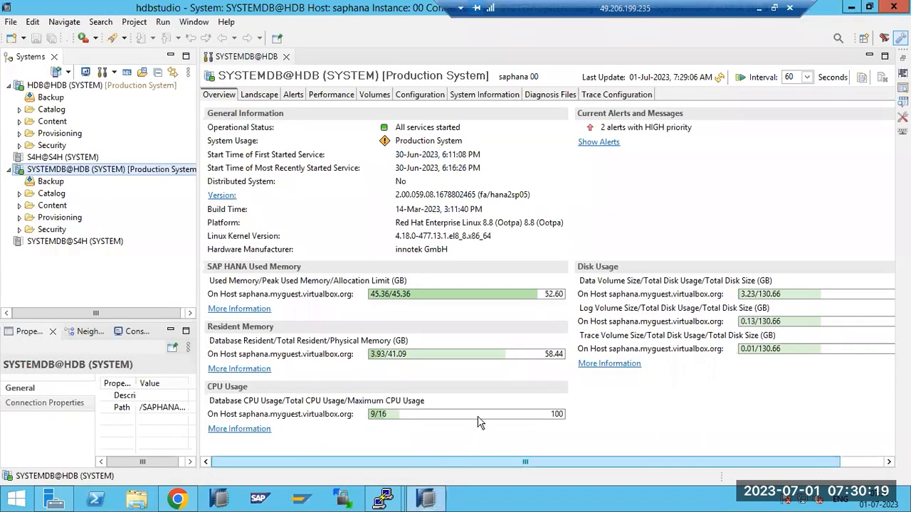
Copy the hardware key from SYSTEMDB@HDB's License properties and go back to Chrome.
{"action": "right_click", "coordinate": [57, 173]}
{"action": "left_click", "coordinate": [100, 339]}
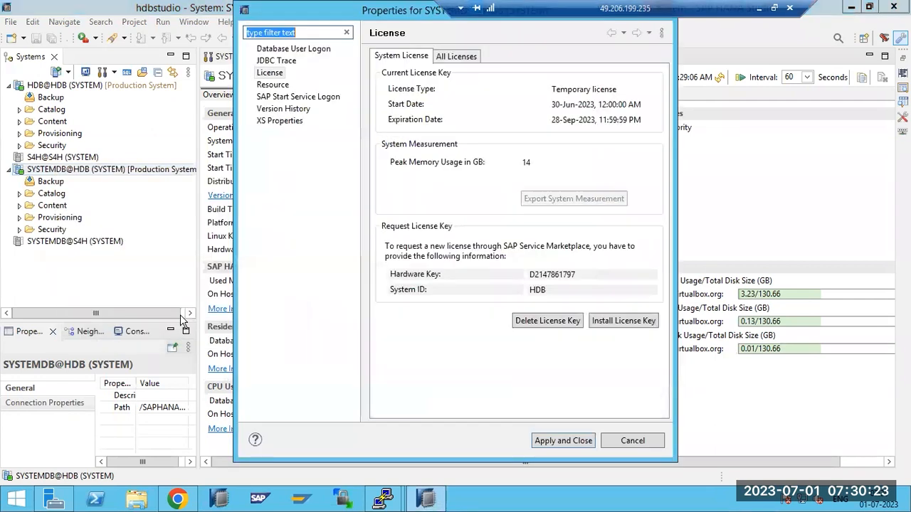
{"action": "left_click_drag", "start_coordinate": [532, 276], "coordinate": [580, 287]}
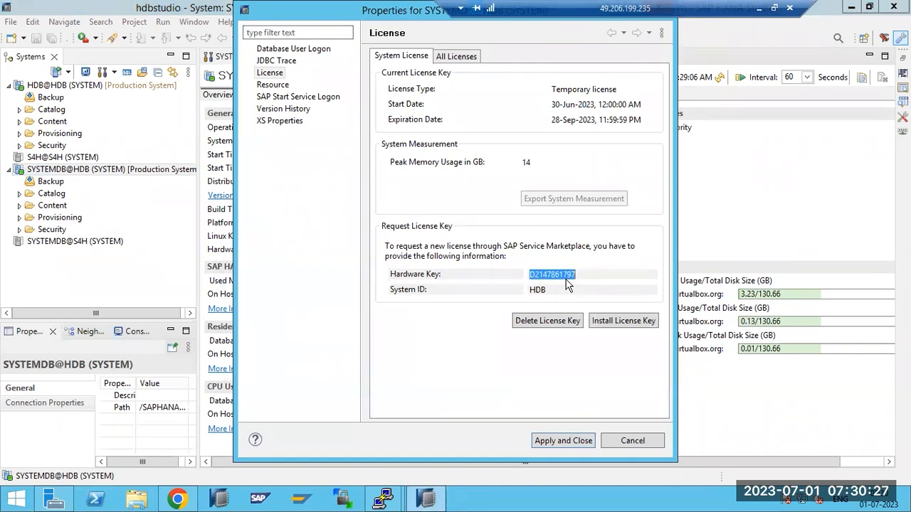
{"action": "right_click", "coordinate": [566, 274]}
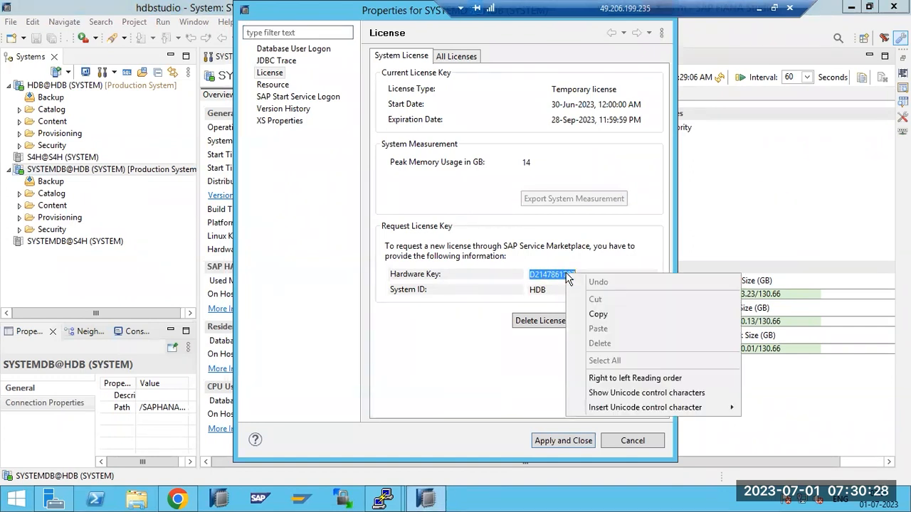
{"action": "left_click", "coordinate": [597, 314]}
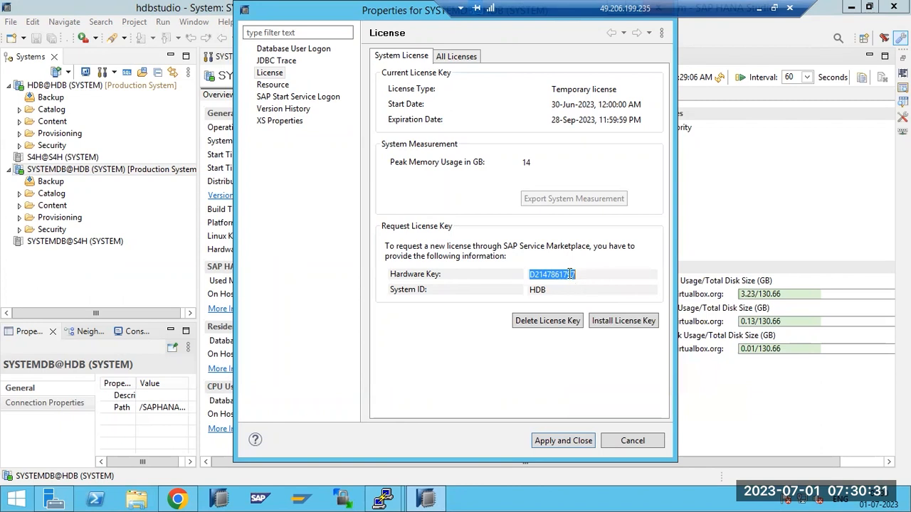
{"action": "left_click", "coordinate": [190, 497]}
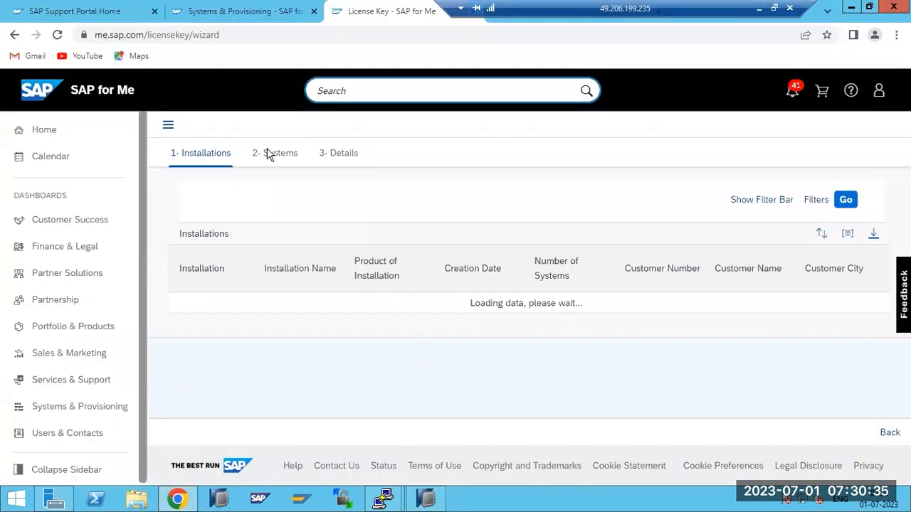
Launch a second license key wizard from the License Keys tile, switch to it, and minimize the remote desktop.
{"action": "left_click", "coordinate": [235, 12]}
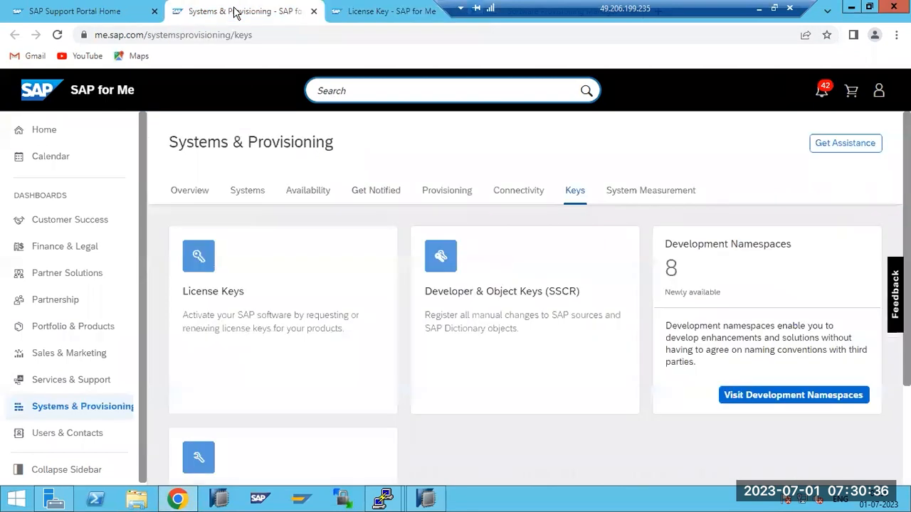
{"action": "left_click", "coordinate": [244, 303]}
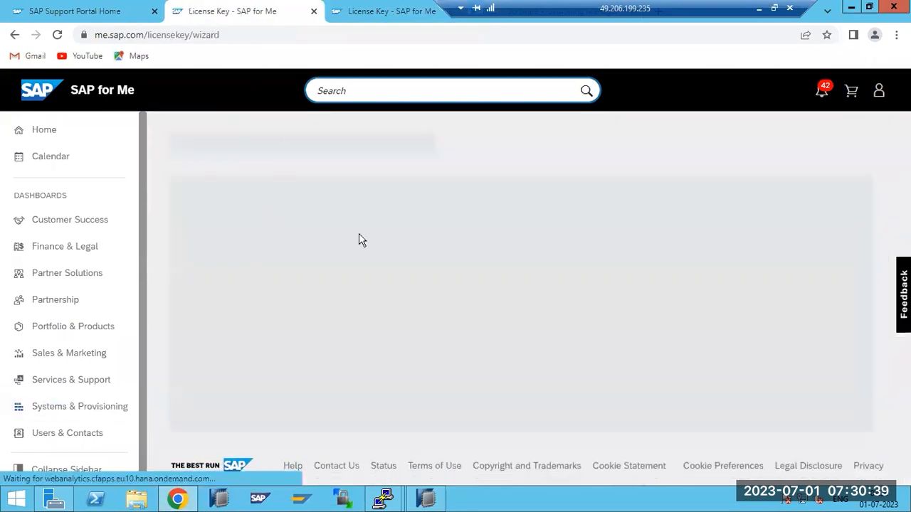
{"action": "key", "text": "ctrl+Tab"}
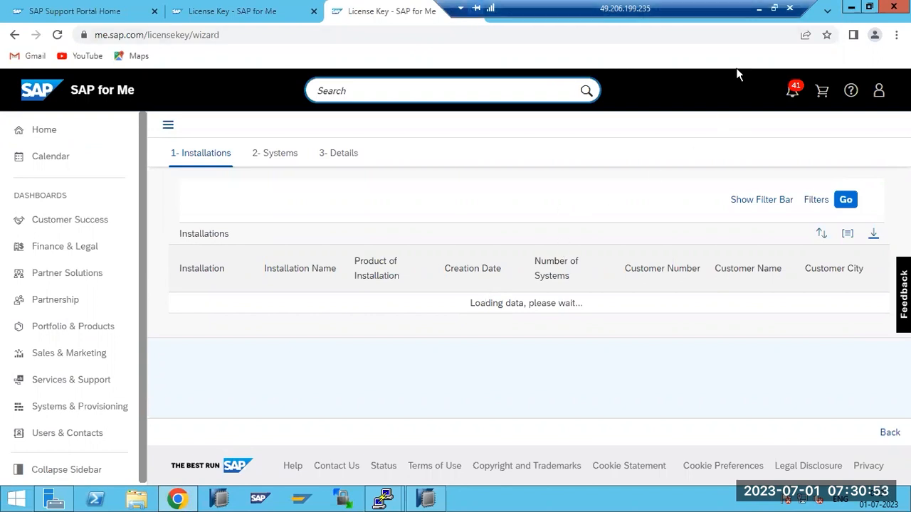
{"action": "left_click", "coordinate": [758, 9]}
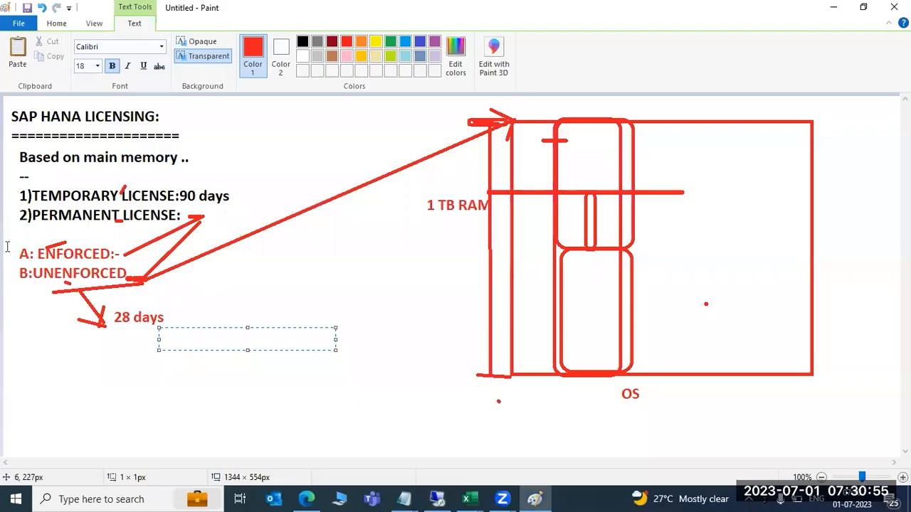
Mark a text area over the ENFORCED/UNENFORCED notes in Paint, then return to the remote session.
{"action": "left_click_drag", "start_coordinate": [6, 246], "coordinate": [183, 291]}
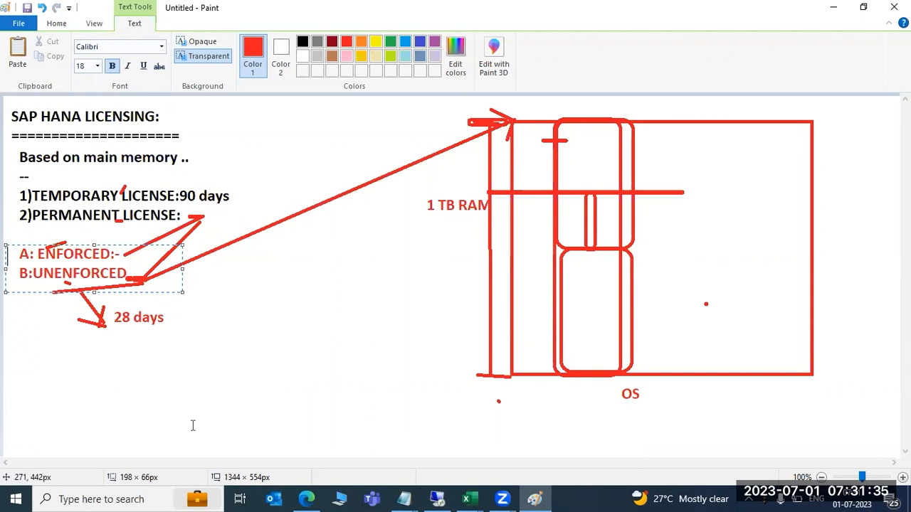
{"action": "left_click", "coordinate": [437, 499]}
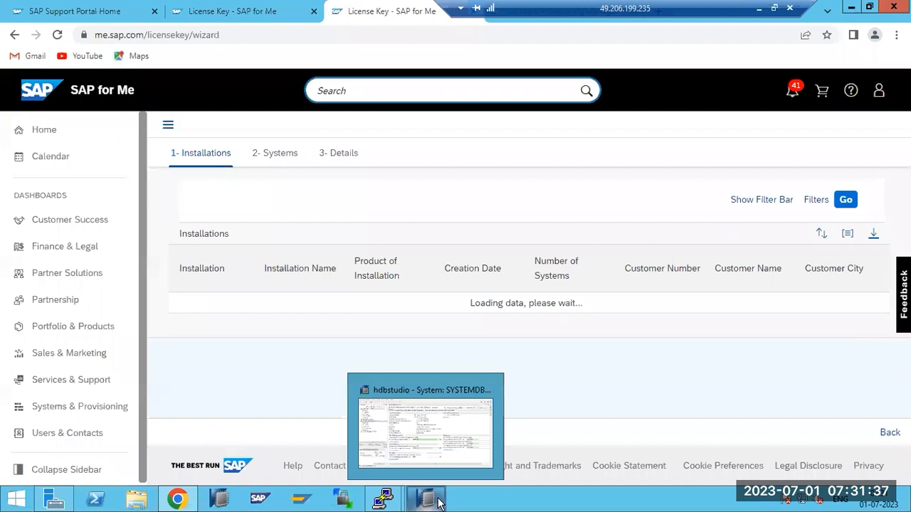
Run the installations search in the filter-form wizard and scroll through the resulting list.
{"action": "left_click", "coordinate": [253, 12]}
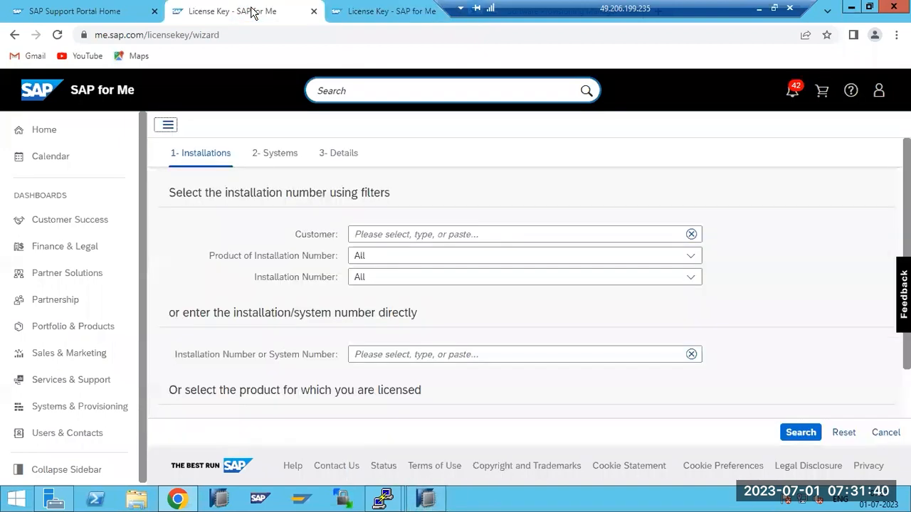
{"action": "left_click", "coordinate": [802, 434]}
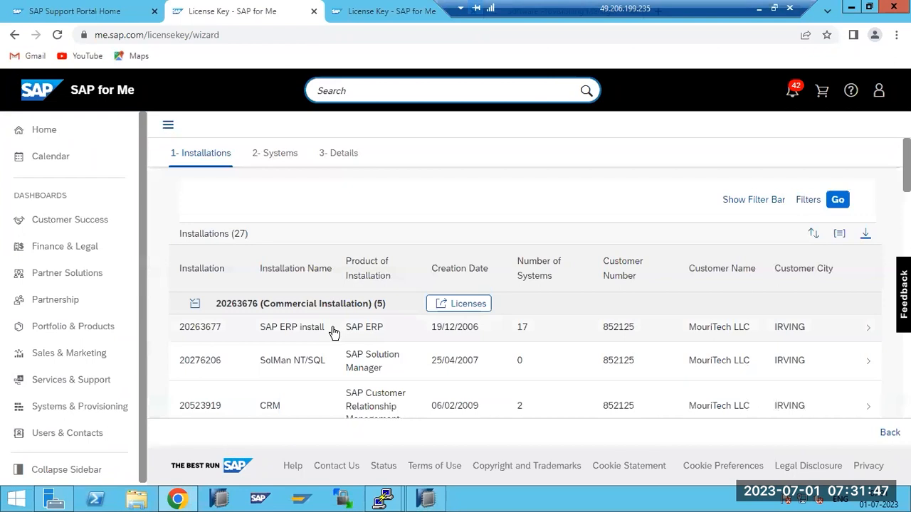
{"action": "scroll", "coordinate": [335, 340], "scroll_direction": "down", "scroll_amount": 2}
{"action": "scroll", "coordinate": [335, 341], "scroll_direction": "down", "scroll_amount": 2}
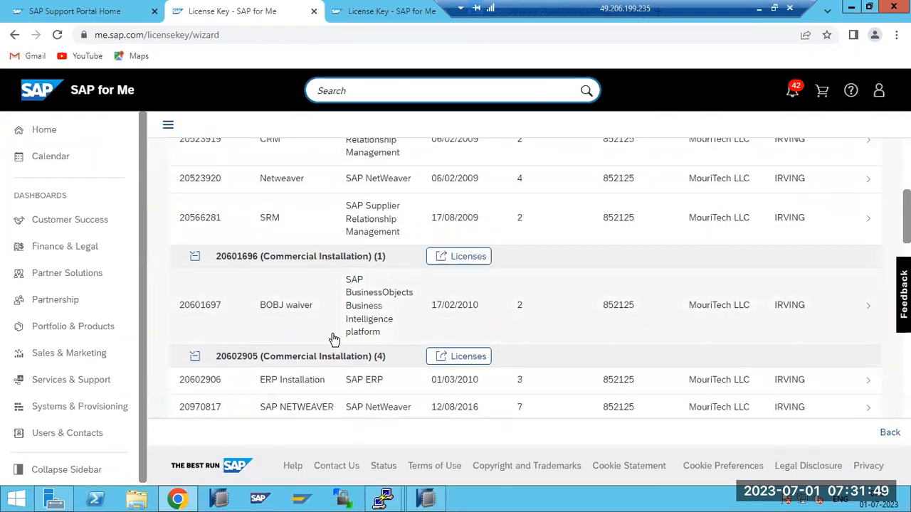
{"action": "scroll", "coordinate": [334, 341], "scroll_direction": "down", "scroll_amount": 2}
{"action": "scroll", "coordinate": [336, 339], "scroll_direction": "down", "scroll_amount": 1}
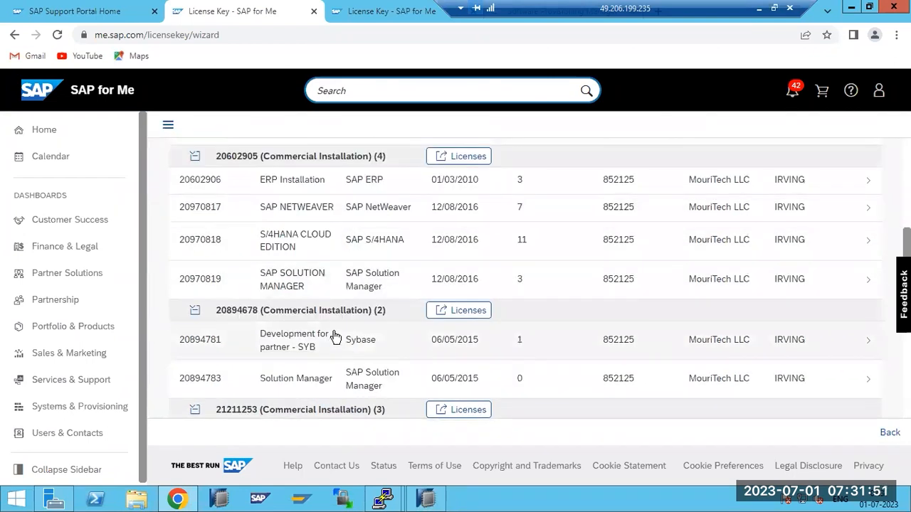
{"action": "scroll", "coordinate": [335, 335], "scroll_direction": "down", "scroll_amount": 4}
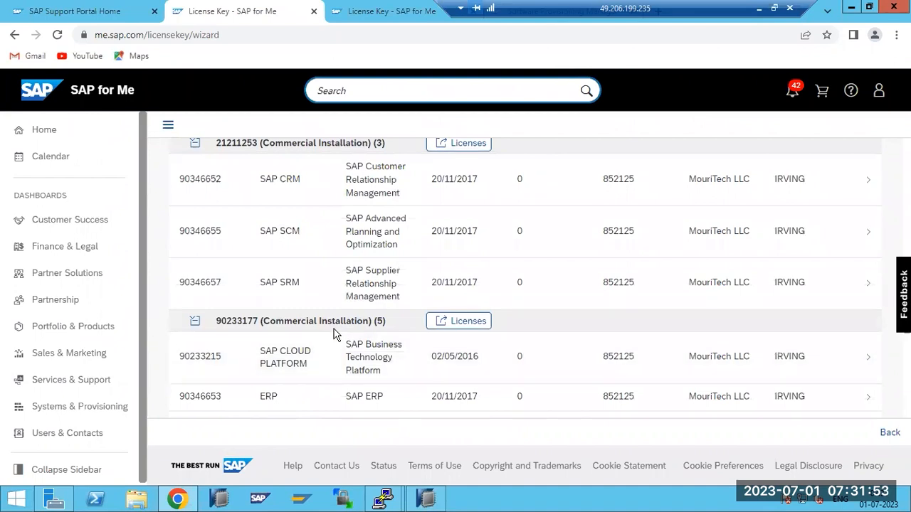
{"action": "scroll", "coordinate": [335, 334], "scroll_direction": "down", "scroll_amount": 1}
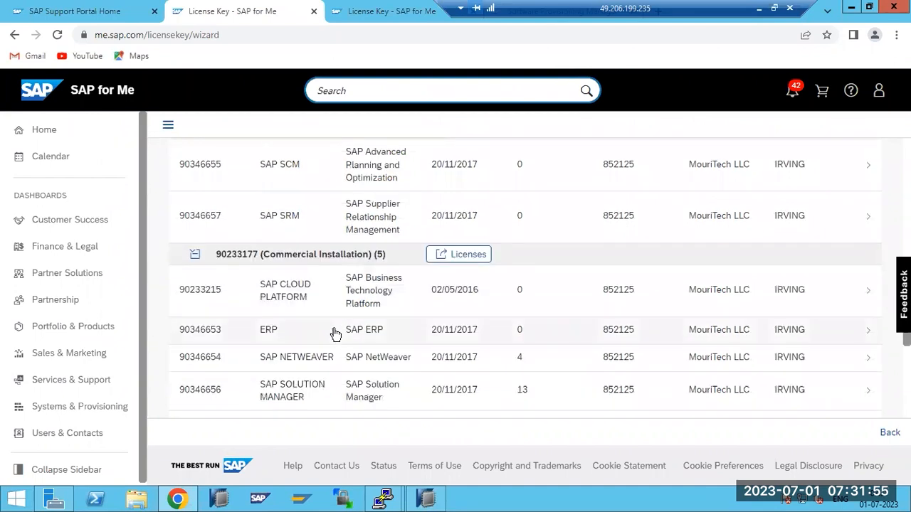
{"action": "scroll", "coordinate": [335, 335], "scroll_direction": "down", "scroll_amount": 3}
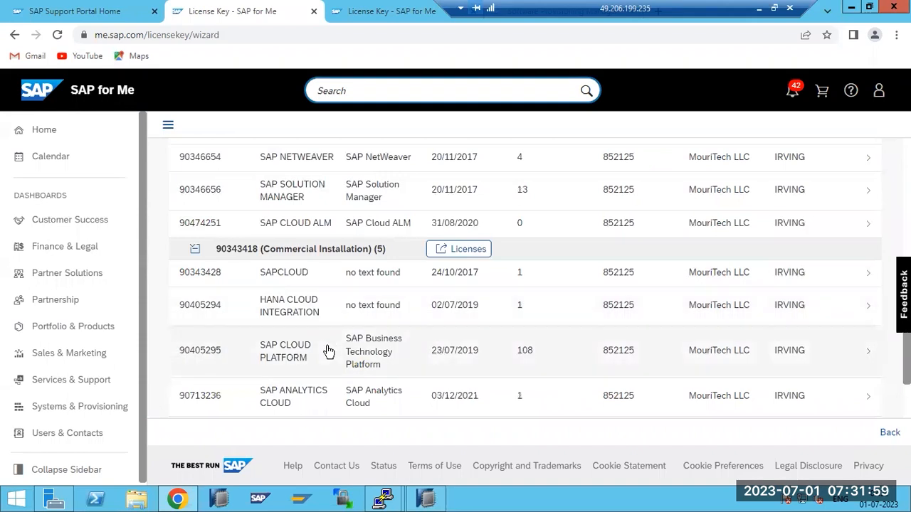
{"action": "scroll", "coordinate": [328, 352], "scroll_direction": "down", "scroll_amount": 1}
{"action": "scroll", "coordinate": [328, 353], "scroll_direction": "down", "scroll_amount": 1}
{"action": "scroll", "coordinate": [329, 349], "scroll_direction": "down", "scroll_amount": 1}
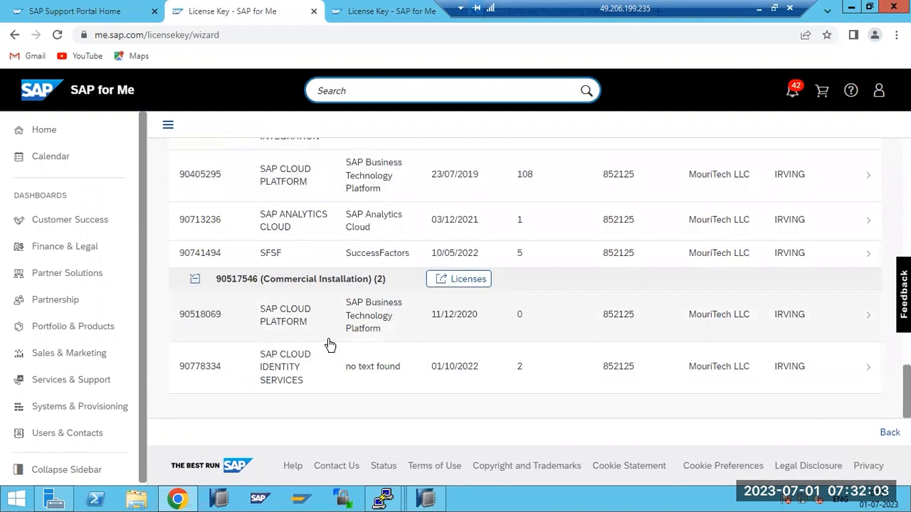
{"action": "scroll", "coordinate": [330, 345], "scroll_direction": "up", "scroll_amount": 5}
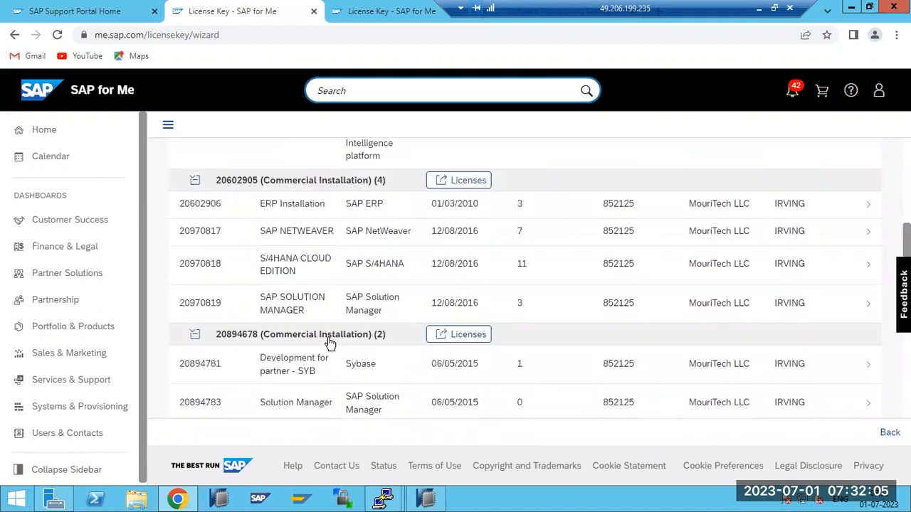
{"action": "scroll", "coordinate": [330, 345], "scroll_direction": "up", "scroll_amount": 6}
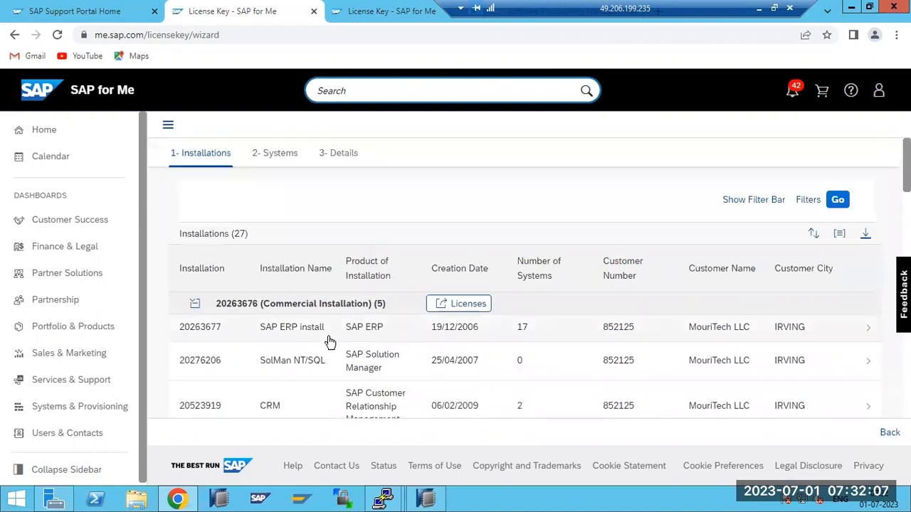
{"action": "scroll", "coordinate": [330, 340], "scroll_direction": "down", "scroll_amount": 8}
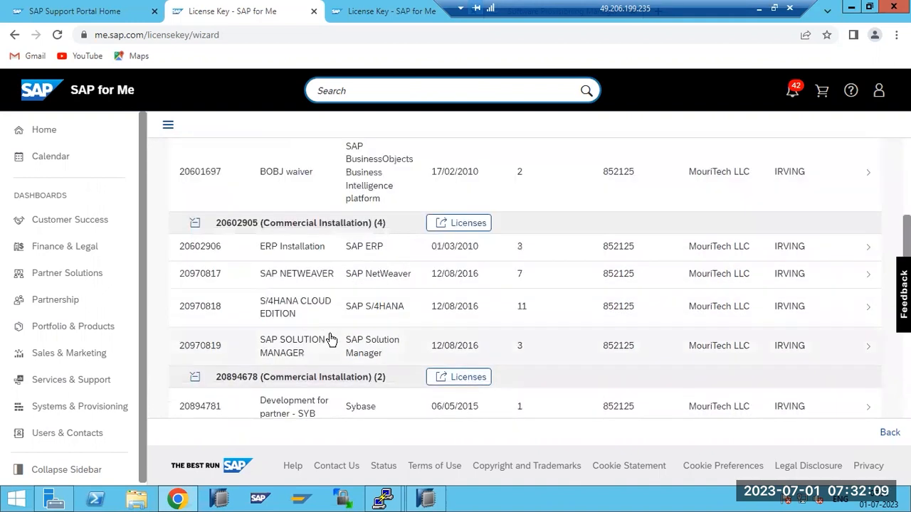
{"action": "scroll", "coordinate": [331, 339], "scroll_direction": "down", "scroll_amount": 4}
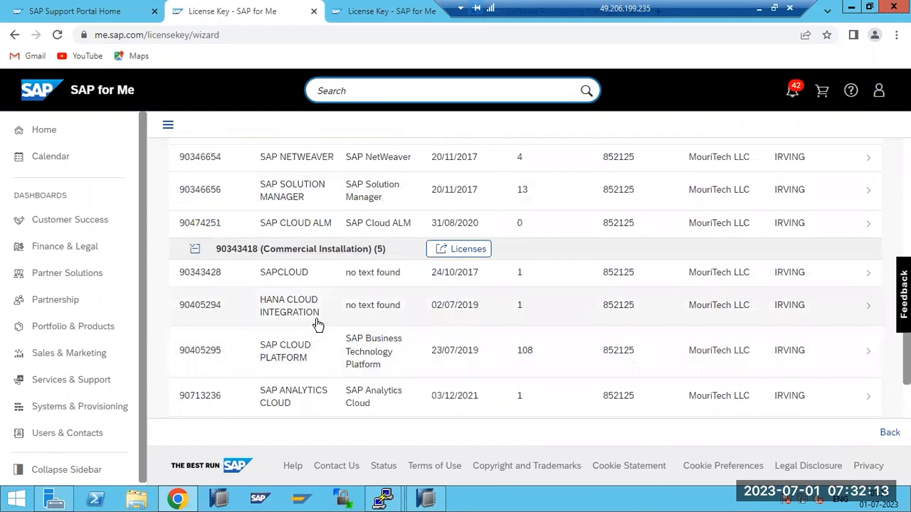
{"action": "scroll", "coordinate": [317, 326], "scroll_direction": "down", "scroll_amount": 3}
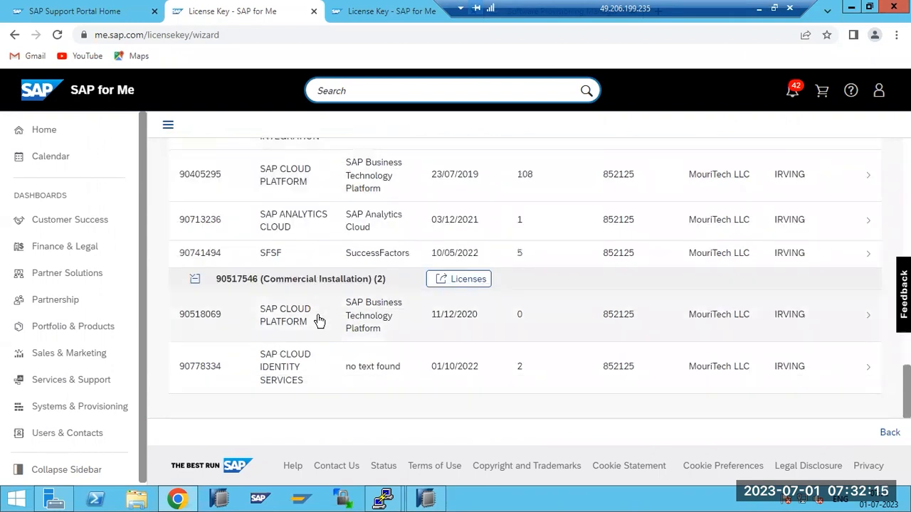
{"action": "scroll", "coordinate": [319, 325], "scroll_direction": "up", "scroll_amount": 15}
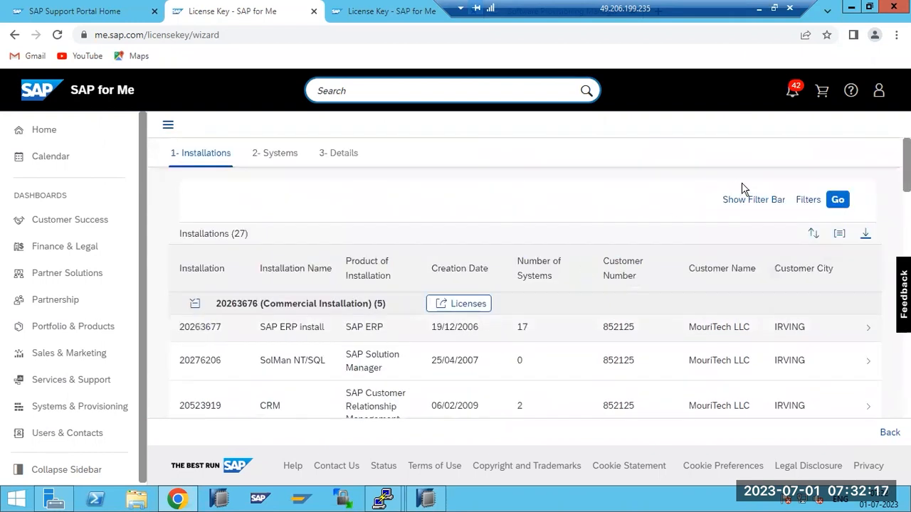
Reload the 27 installations, check the Licenses popover for installation 20263676, and scroll back to the top.
{"action": "left_click", "coordinate": [835, 204]}
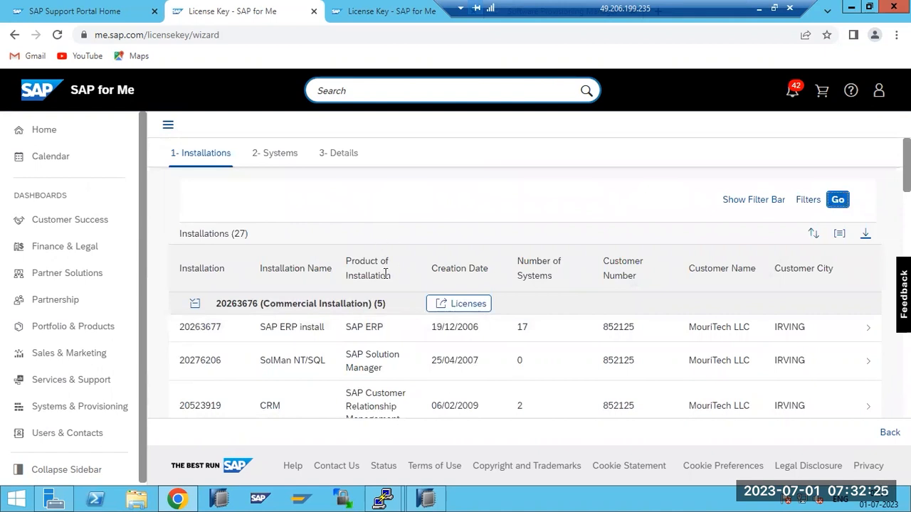
{"action": "scroll", "coordinate": [352, 379], "scroll_direction": "down", "scroll_amount": 4}
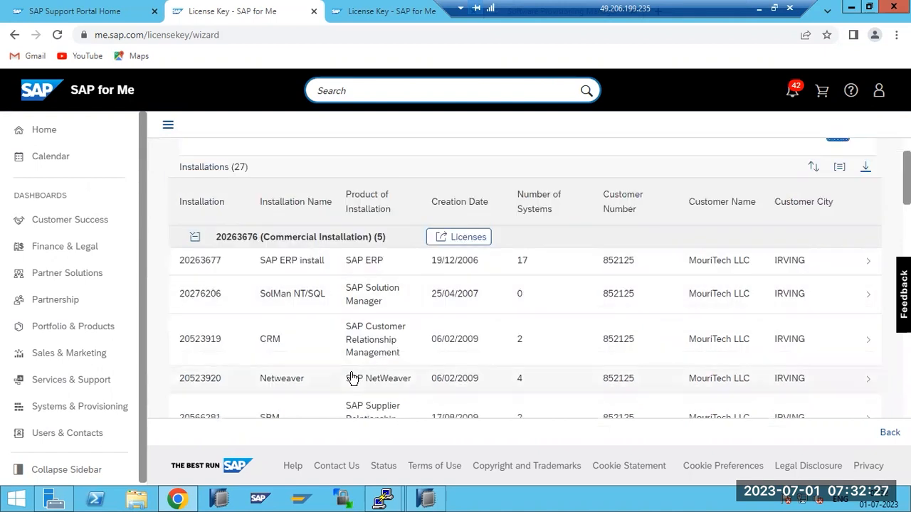
{"action": "scroll", "coordinate": [352, 379], "scroll_direction": "up", "scroll_amount": 5}
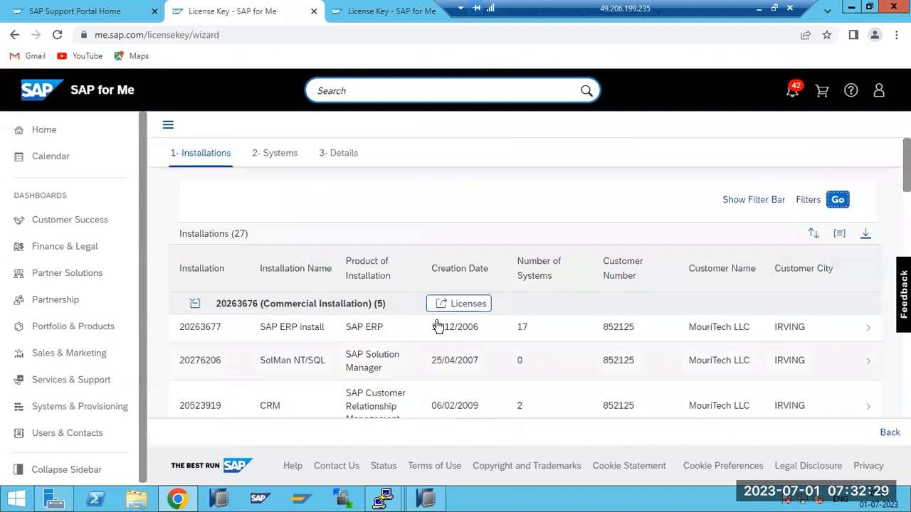
{"action": "left_click", "coordinate": [468, 306]}
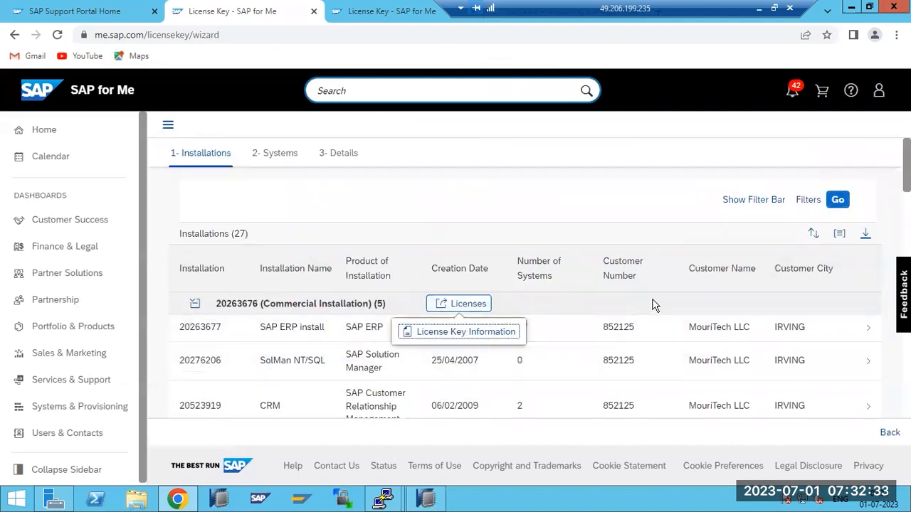
{"action": "scroll", "coordinate": [524, 415], "scroll_direction": "down", "scroll_amount": 4}
{"action": "scroll", "coordinate": [524, 415], "scroll_direction": "down", "scroll_amount": 10}
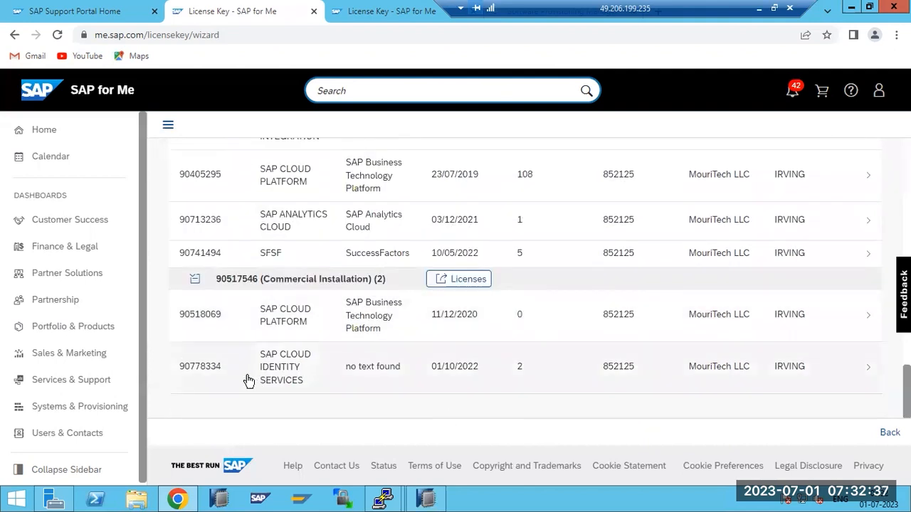
{"action": "scroll", "coordinate": [250, 381], "scroll_direction": "up", "scroll_amount": 5}
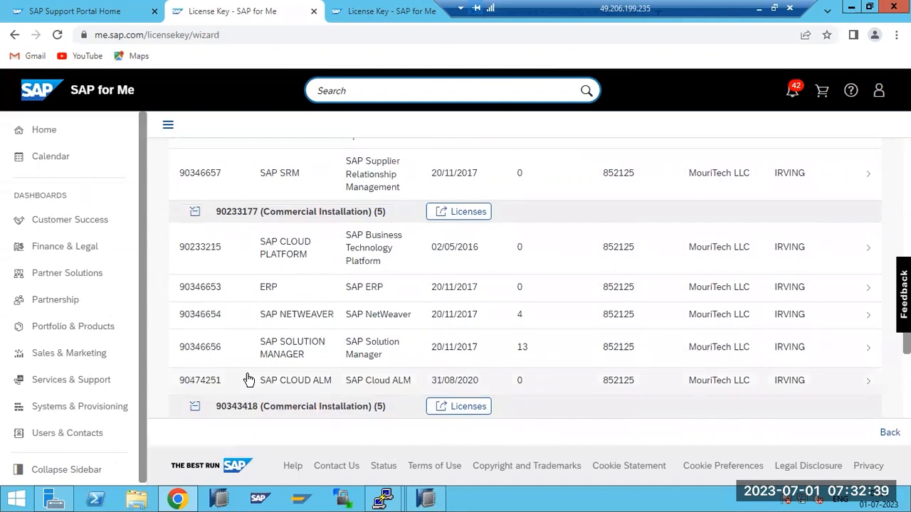
{"action": "scroll", "coordinate": [248, 381], "scroll_direction": "up", "scroll_amount": 3}
{"action": "scroll", "coordinate": [249, 380], "scroll_direction": "up", "scroll_amount": 3}
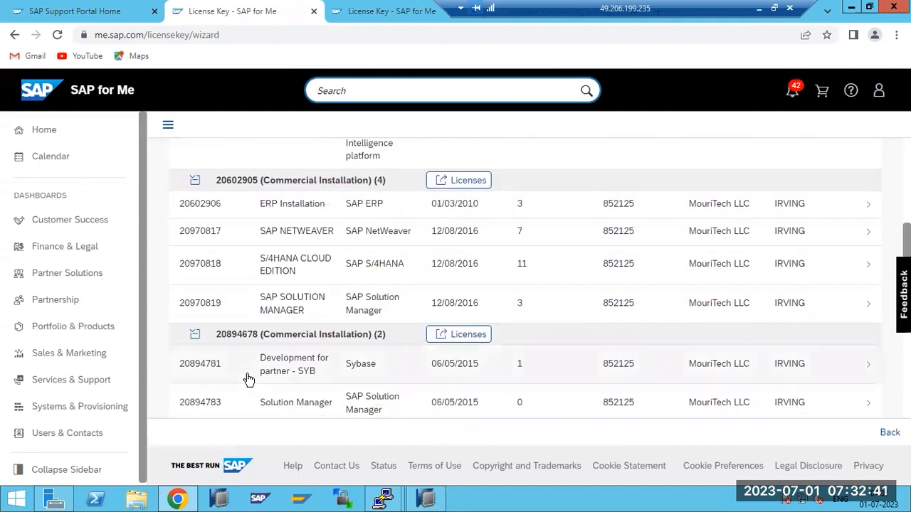
{"action": "scroll", "coordinate": [249, 381], "scroll_direction": "up", "scroll_amount": 8}
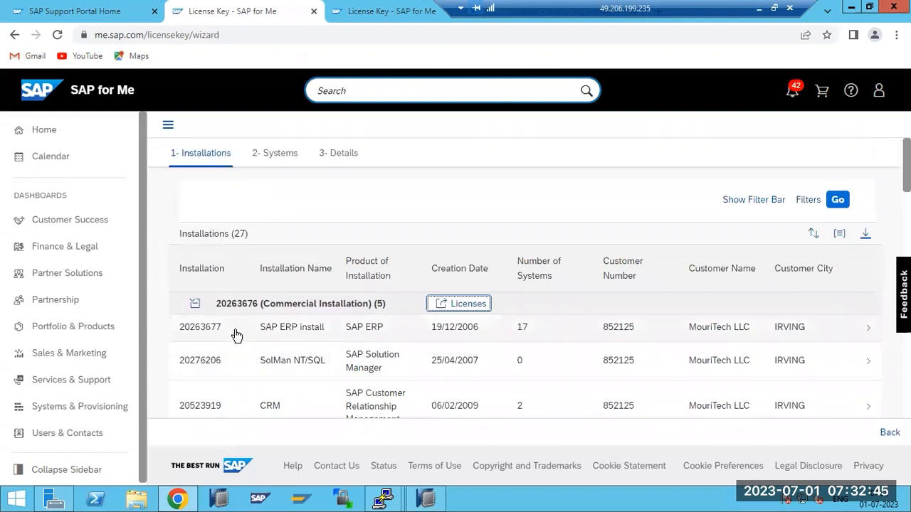
Add a system under installation 20263677 with product SAP HANA, platform edition version 2.0.
{"action": "left_click", "coordinate": [237, 333]}
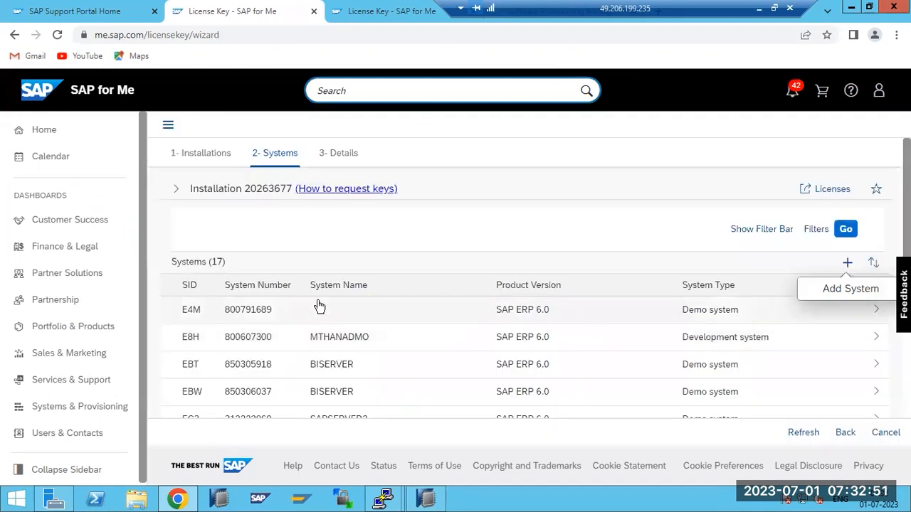
{"action": "scroll", "coordinate": [509, 296], "scroll_direction": "down", "scroll_amount": 2}
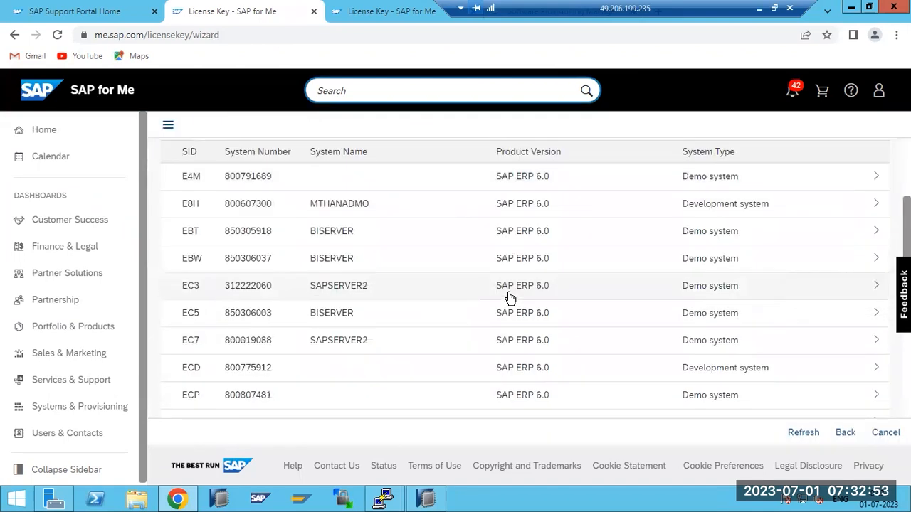
{"action": "scroll", "coordinate": [510, 297], "scroll_direction": "down", "scroll_amount": 1}
{"action": "scroll", "coordinate": [552, 328], "scroll_direction": "up", "scroll_amount": 3}
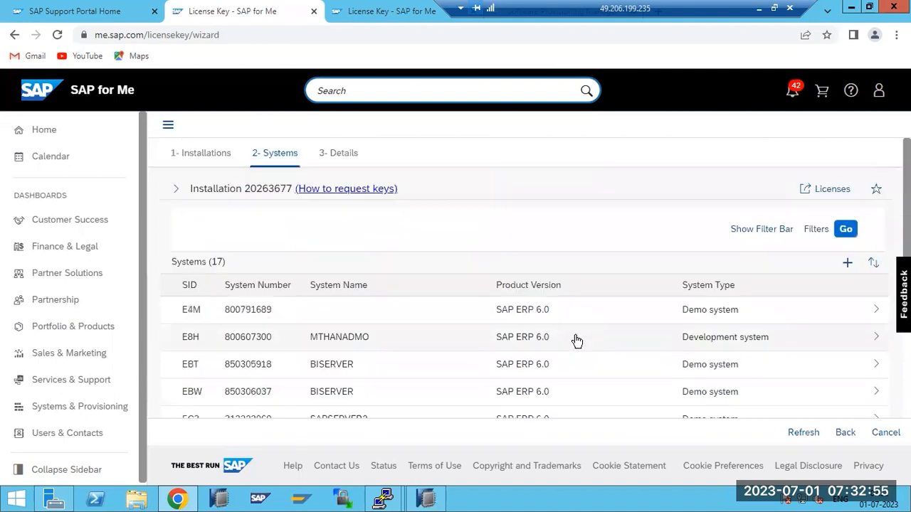
{"action": "left_click", "coordinate": [846, 263]}
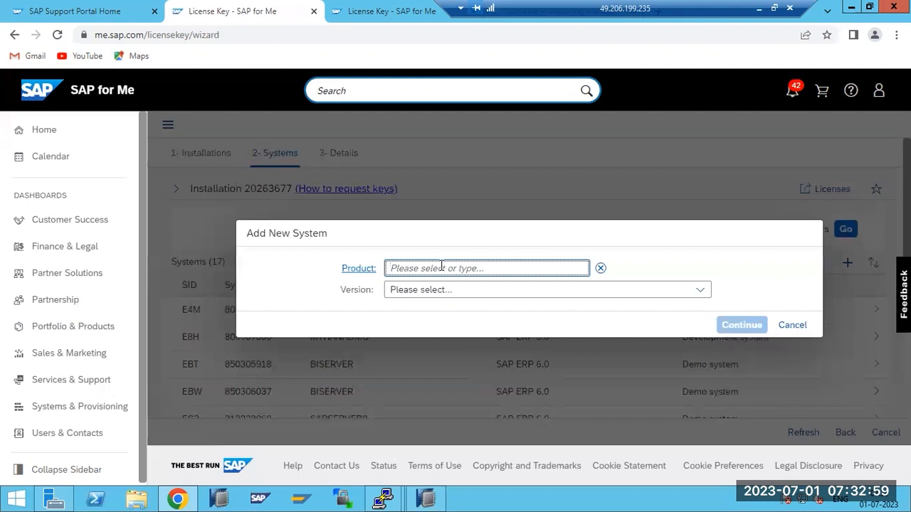
{"action": "left_click", "coordinate": [438, 268]}
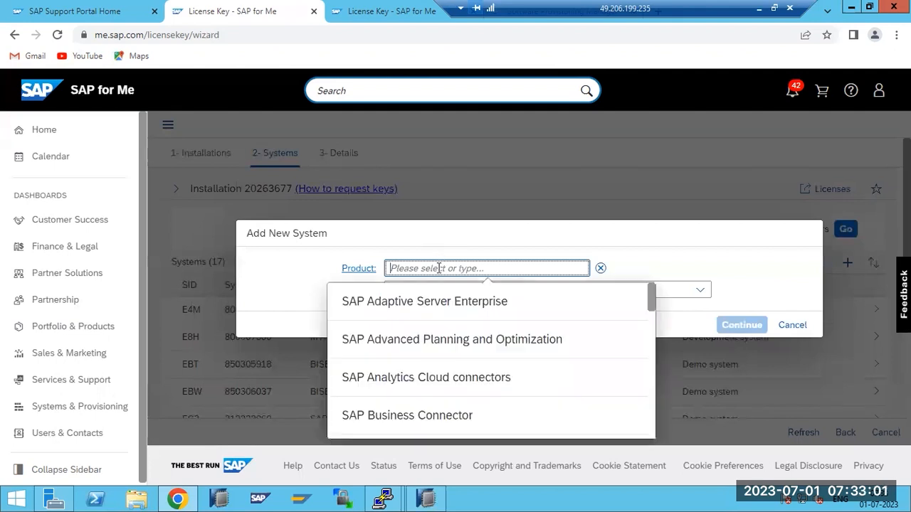
{"action": "scroll", "coordinate": [444, 313], "scroll_direction": "down", "scroll_amount": 4}
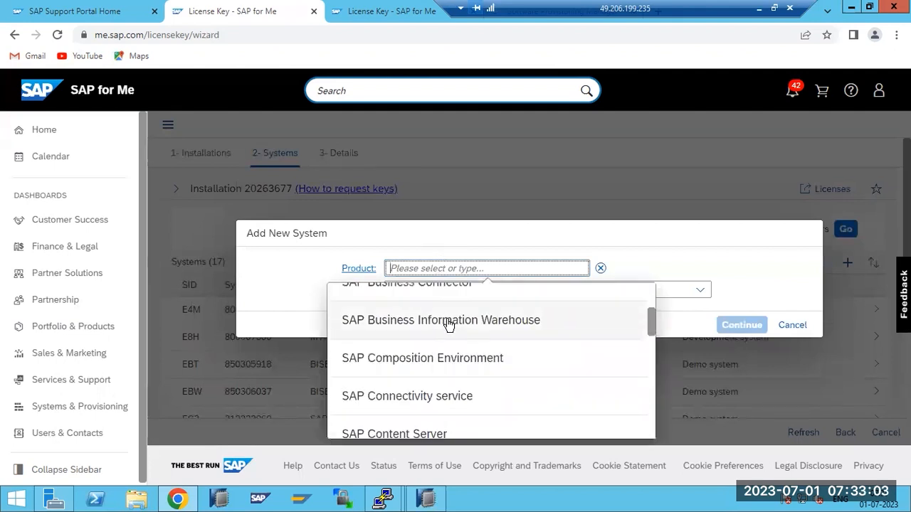
{"action": "scroll", "coordinate": [445, 328], "scroll_direction": "down", "scroll_amount": 4}
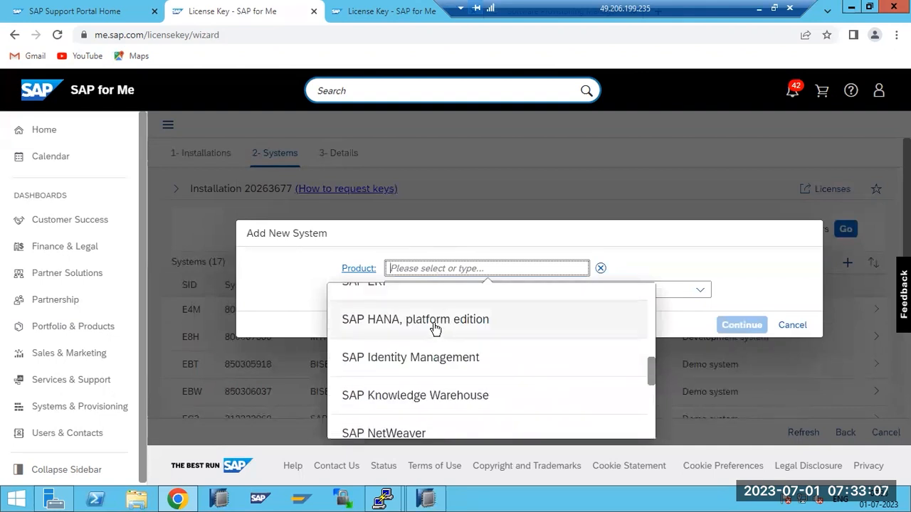
{"action": "left_click", "coordinate": [436, 321]}
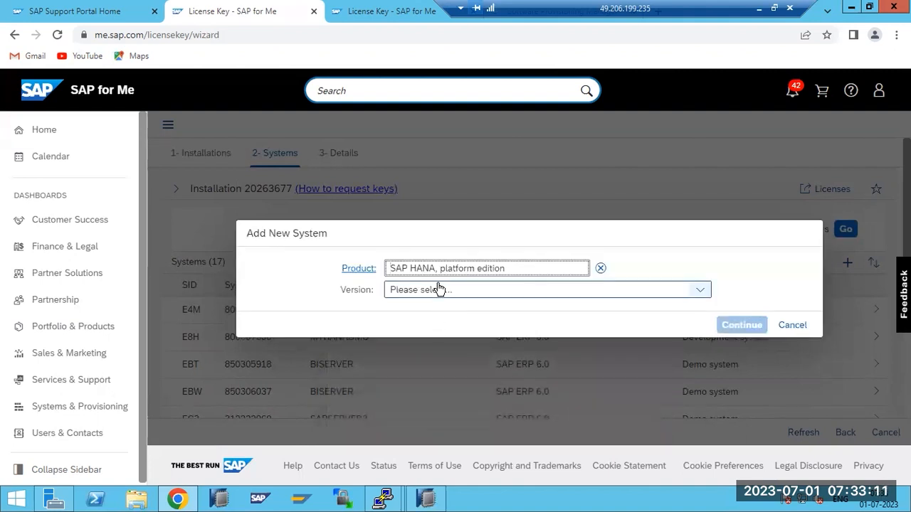
{"action": "left_click", "coordinate": [446, 293]}
{"action": "left_click", "coordinate": [451, 331]}
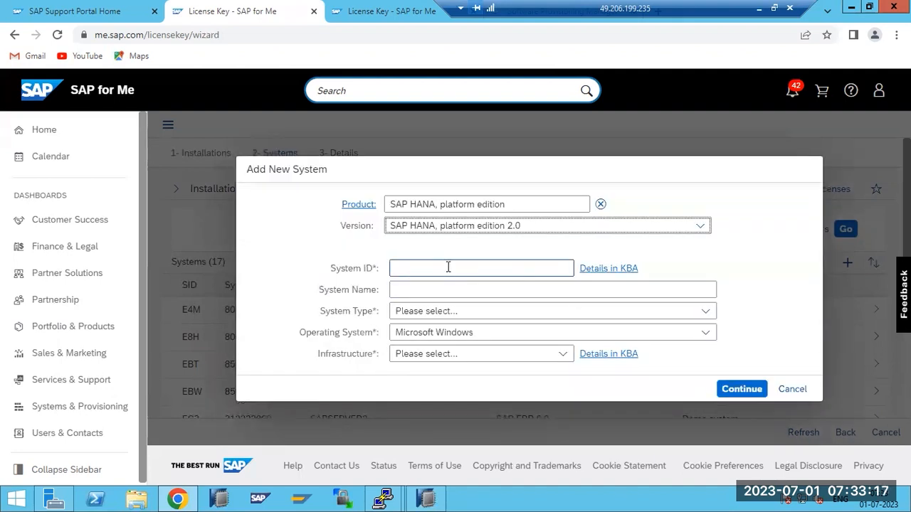
Enter SID HDB, Production System, Linux, and Private - On Premise, then continue to Details.
{"action": "left_click", "coordinate": [448, 267]}
{"action": "type", "text": "HDB"}
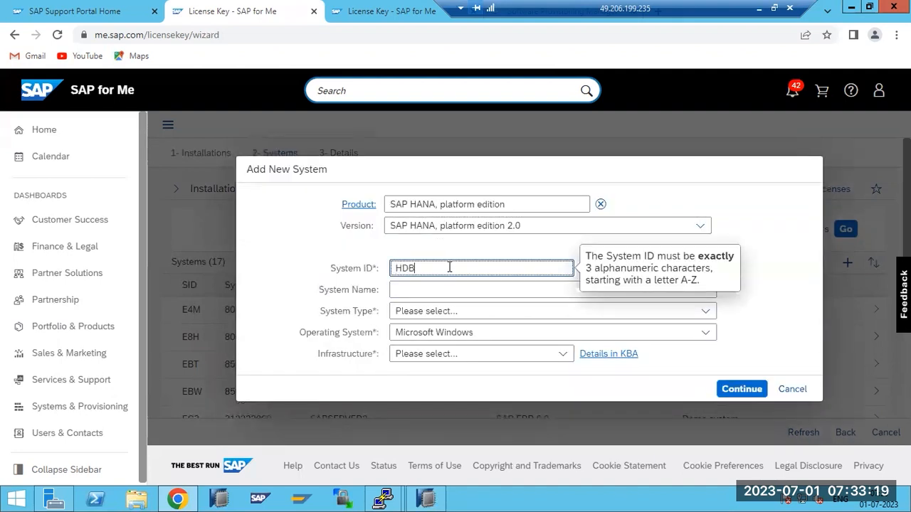
{"action": "left_click", "coordinate": [420, 313]}
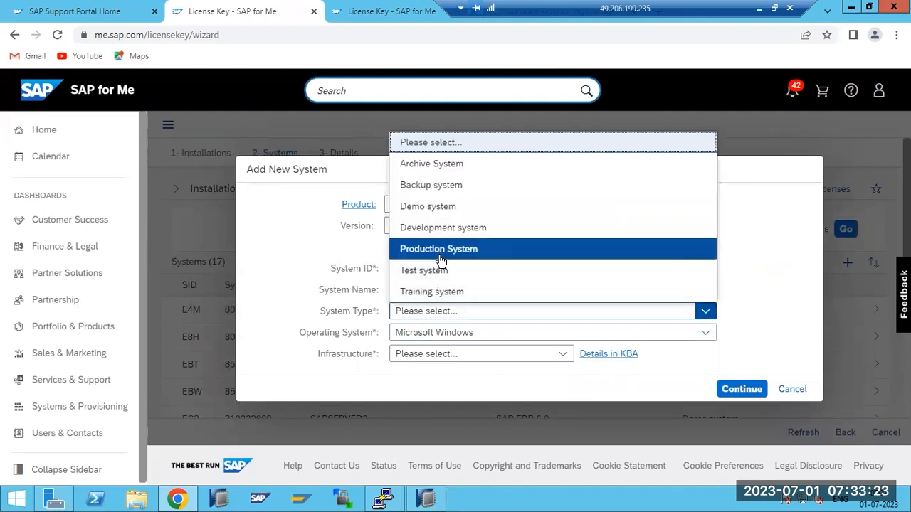
{"action": "left_click", "coordinate": [441, 261]}
{"action": "left_click", "coordinate": [424, 334]}
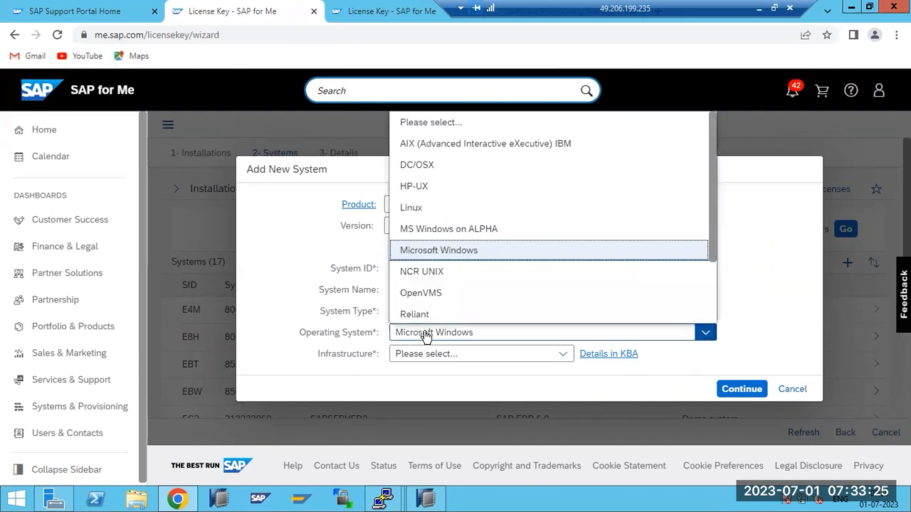
{"action": "left_click", "coordinate": [416, 207]}
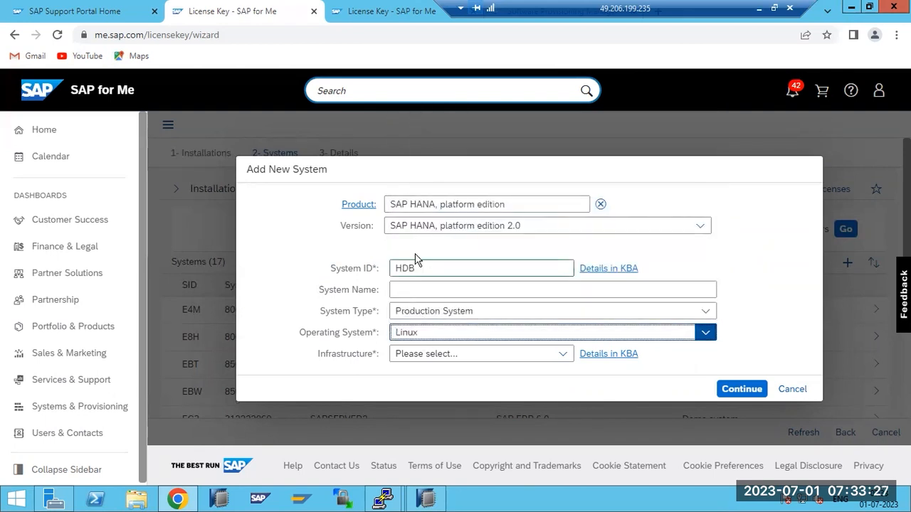
{"action": "left_click", "coordinate": [433, 355]}
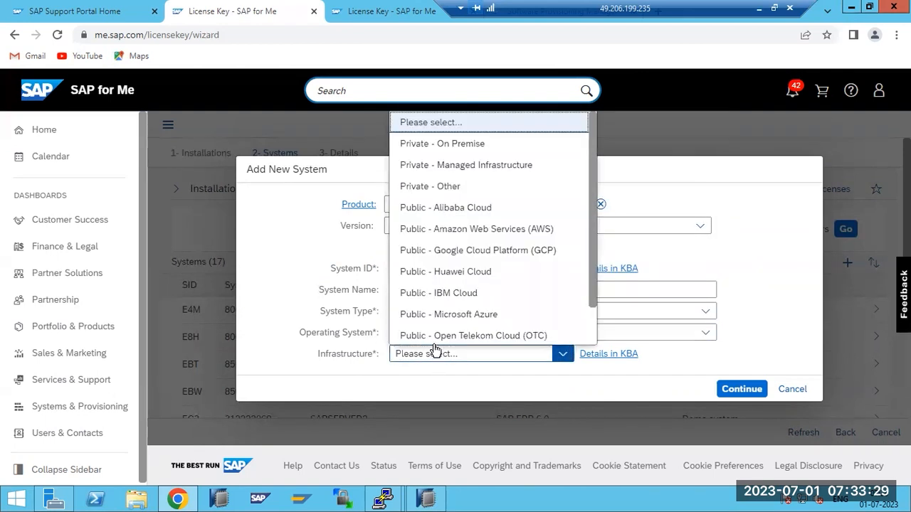
{"action": "left_click", "coordinate": [432, 145]}
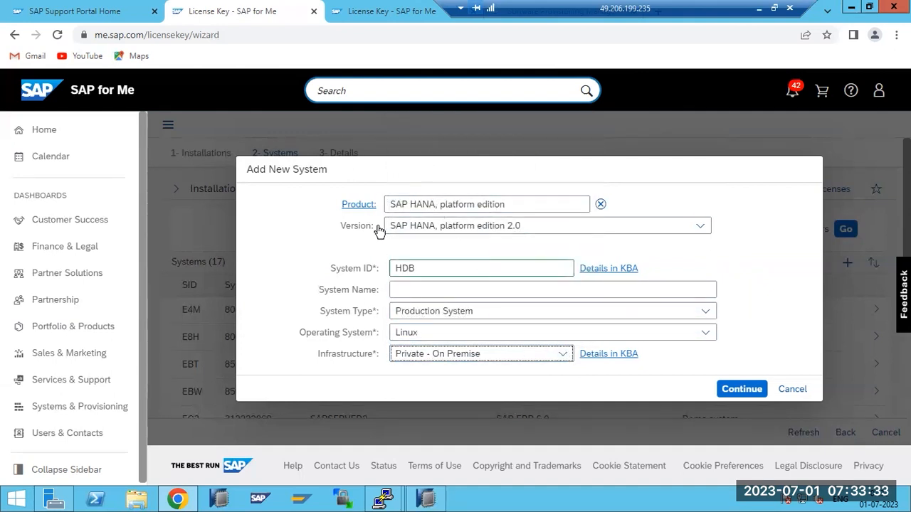
{"action": "left_click", "coordinate": [742, 389]}
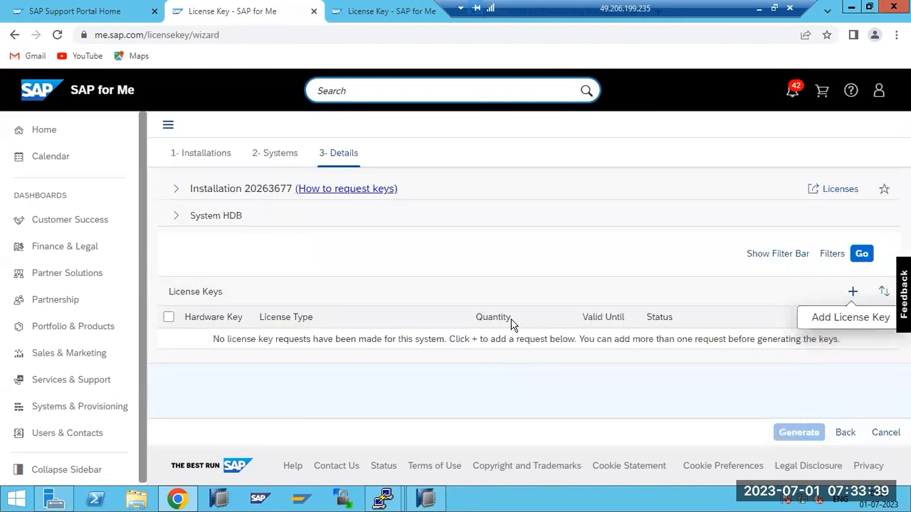
Start a license key request for SAP In-memory Appliance platform and paste the copied hardware key.
{"action": "left_click", "coordinate": [852, 293]}
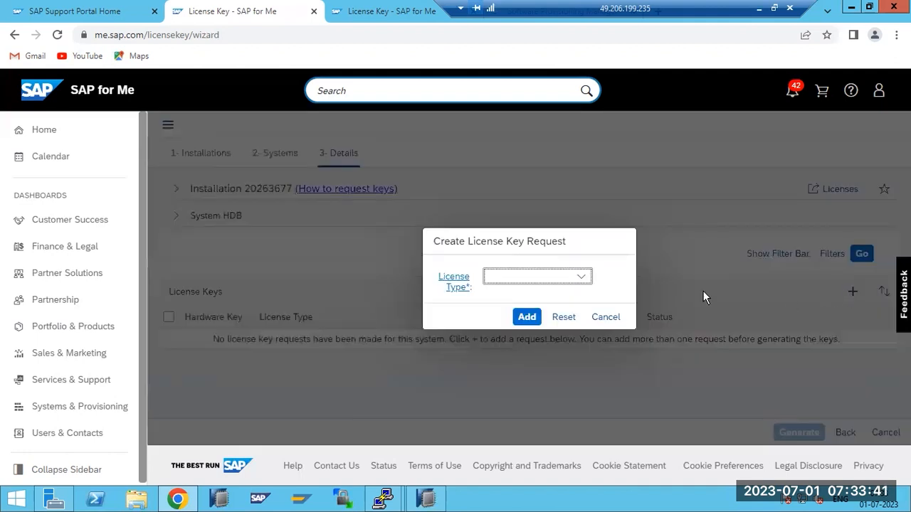
{"action": "left_click", "coordinate": [451, 284]}
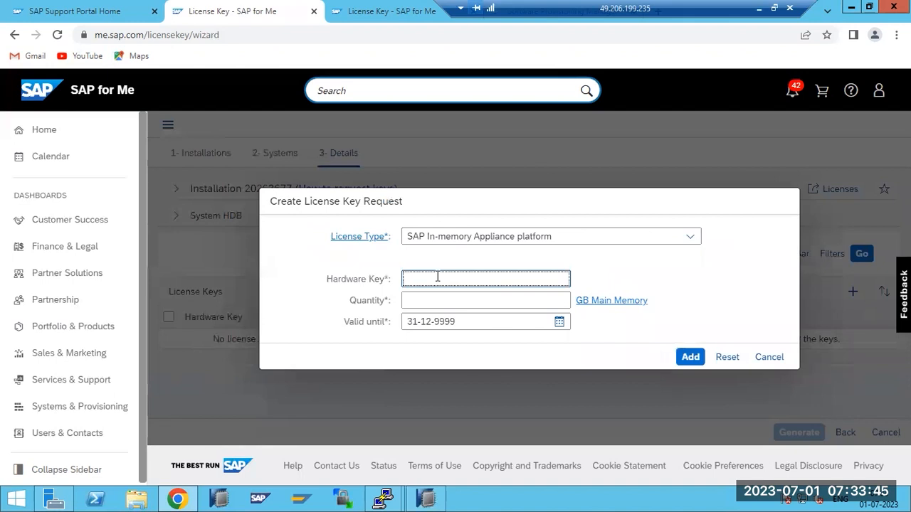
{"action": "key", "text": "ctrl+v"}
Compare the Hardware Key on HANA Studio's license page, then return to the browser's request form.
{"action": "left_click", "coordinate": [425, 500]}
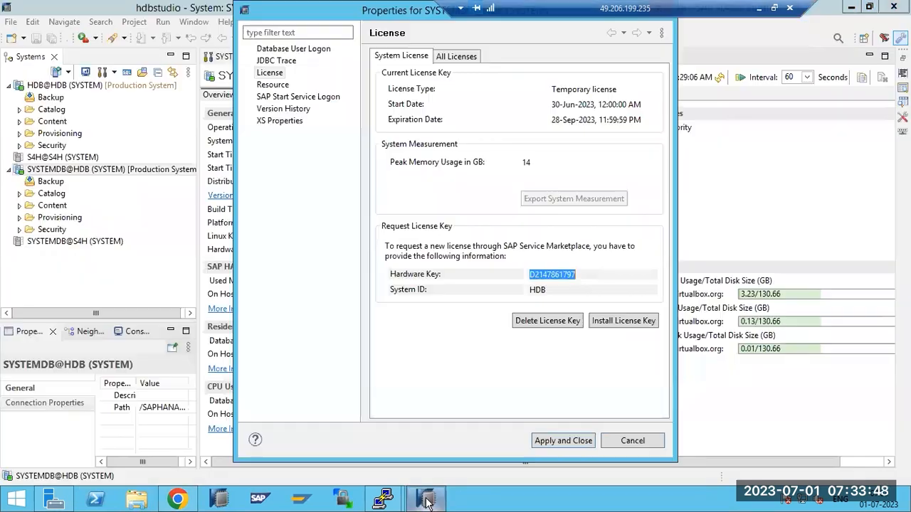
{"action": "left_click", "coordinate": [535, 274]}
{"action": "double_click", "coordinate": [536, 274]}
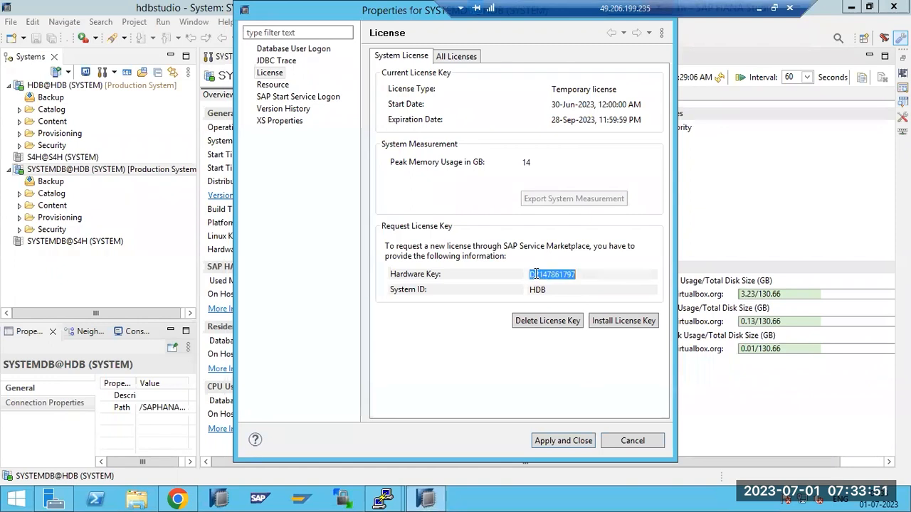
{"action": "left_click", "coordinate": [621, 442]}
{"action": "left_click", "coordinate": [177, 498]}
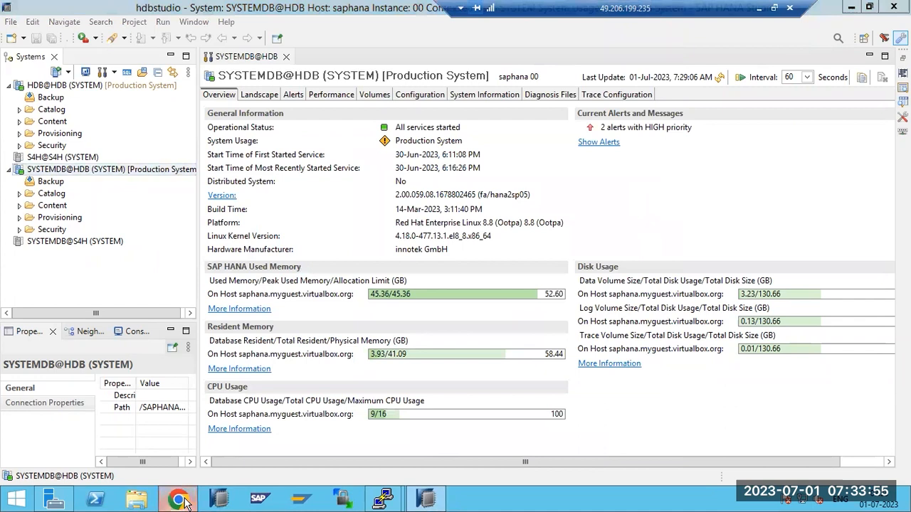
{"action": "left_click", "coordinate": [426, 304]}
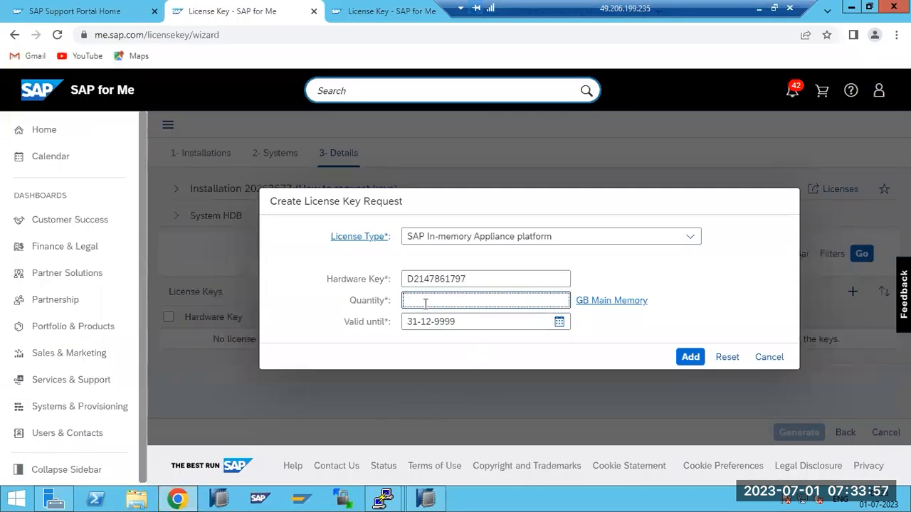
Enter quantity 5 in the license key request, then cancel the request without saving.
{"action": "left_click_drag", "start_coordinate": [361, 301], "coordinate": [385, 301]}
{"action": "left_click", "coordinate": [440, 307]}
{"action": "type", "text": "5"}
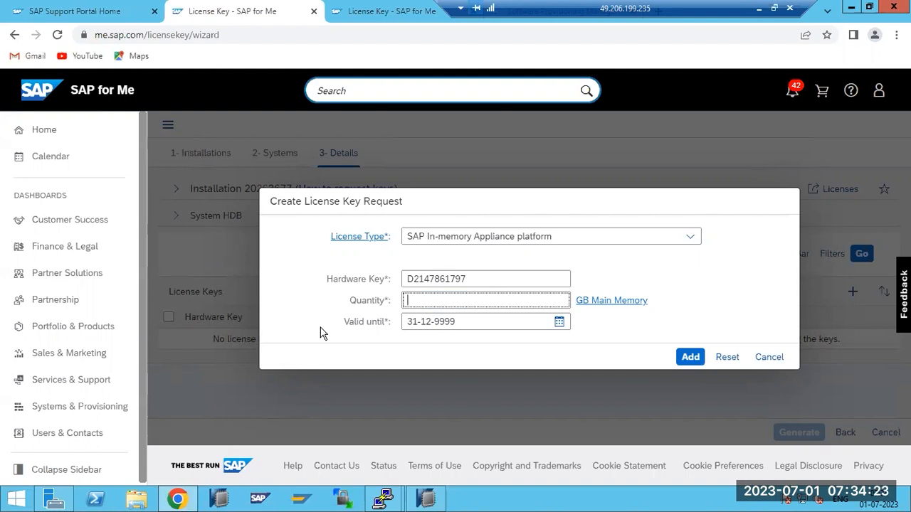
{"action": "left_click", "coordinate": [768, 357]}
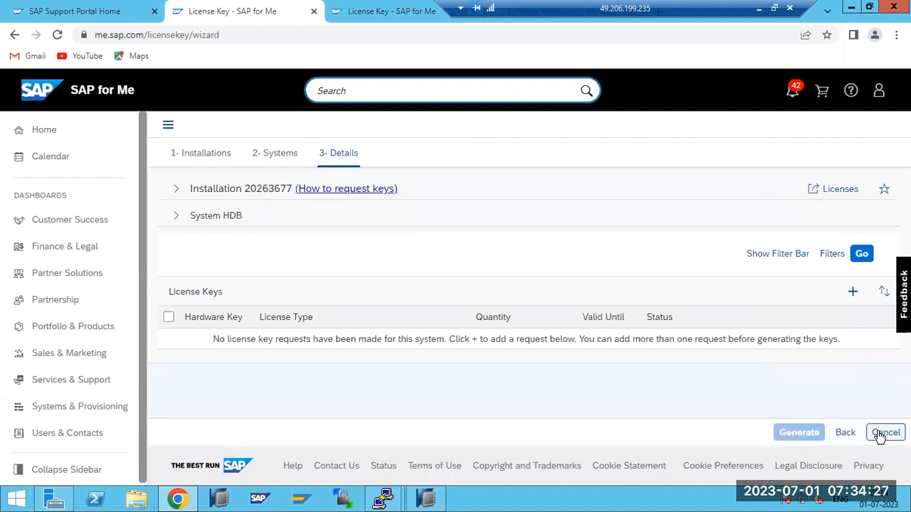
Leave the license key wizard and search for available installation numbers.
{"action": "left_click", "coordinate": [882, 433]}
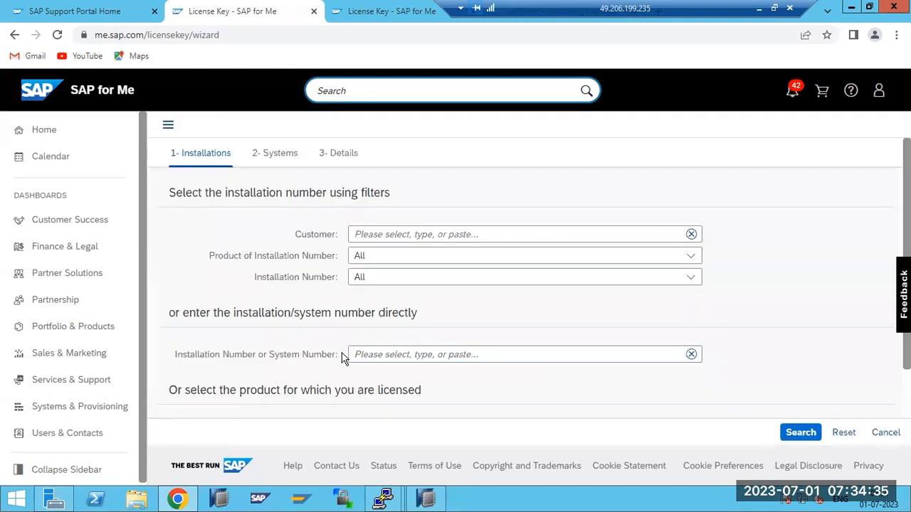
{"action": "scroll", "coordinate": [343, 358], "scroll_direction": "down", "scroll_amount": 2}
{"action": "scroll", "coordinate": [341, 358], "scroll_direction": "up", "scroll_amount": 2}
{"action": "left_click", "coordinate": [101, 11]}
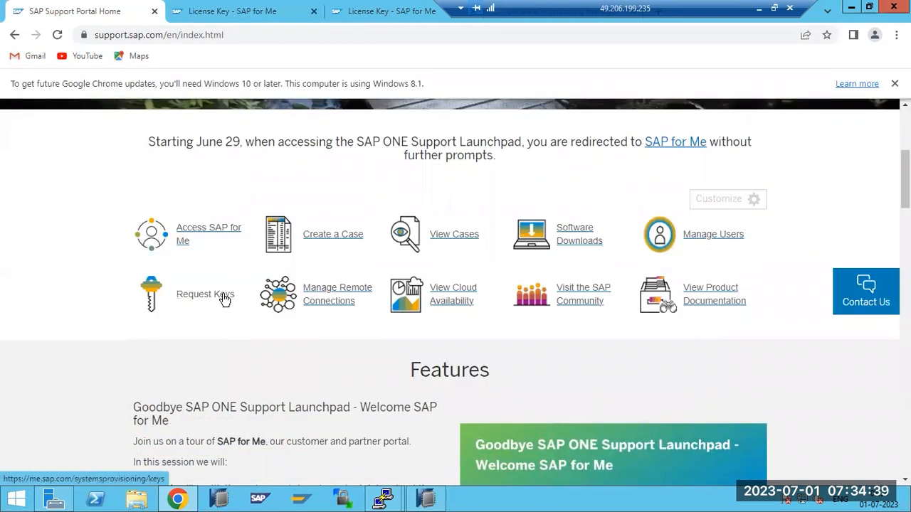
{"action": "left_click", "coordinate": [268, 12]}
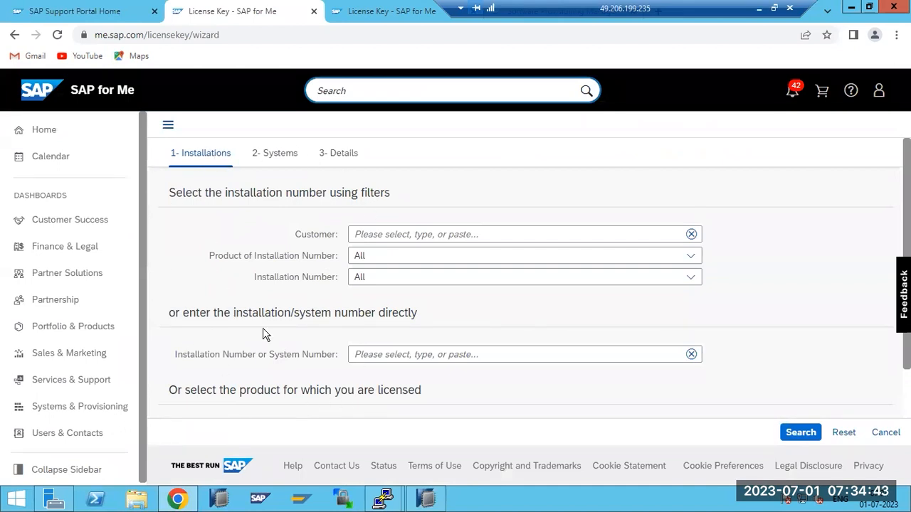
{"action": "scroll", "coordinate": [264, 333], "scroll_direction": "down", "scroll_amount": 1}
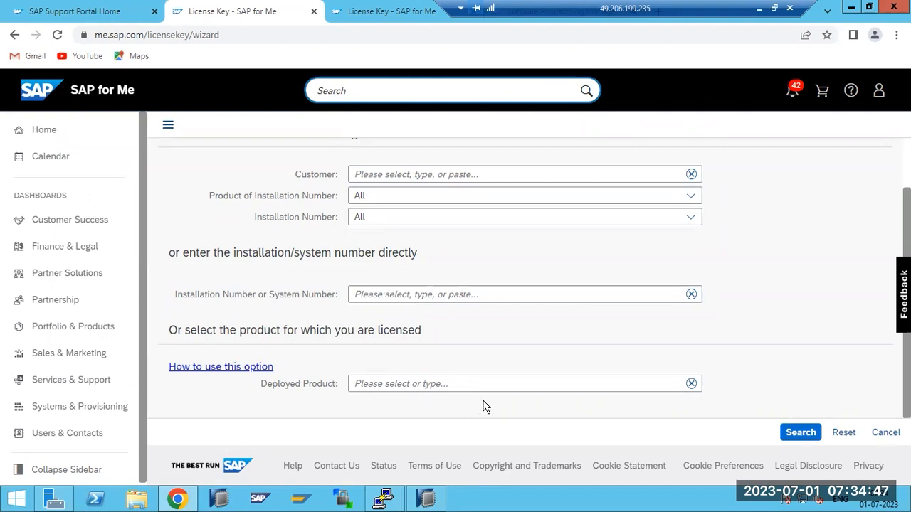
{"action": "left_click", "coordinate": [794, 434]}
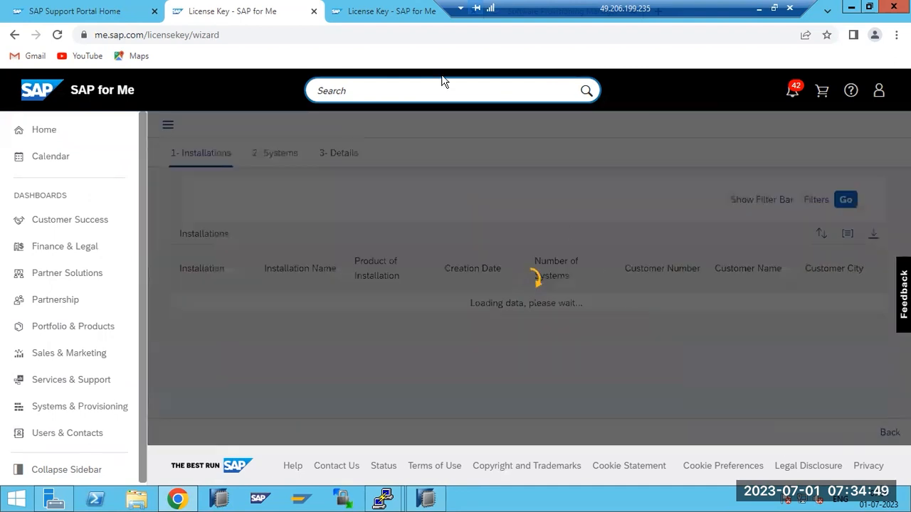
Browse the installations list across the two license key tabs.
{"action": "left_click", "coordinate": [379, 12]}
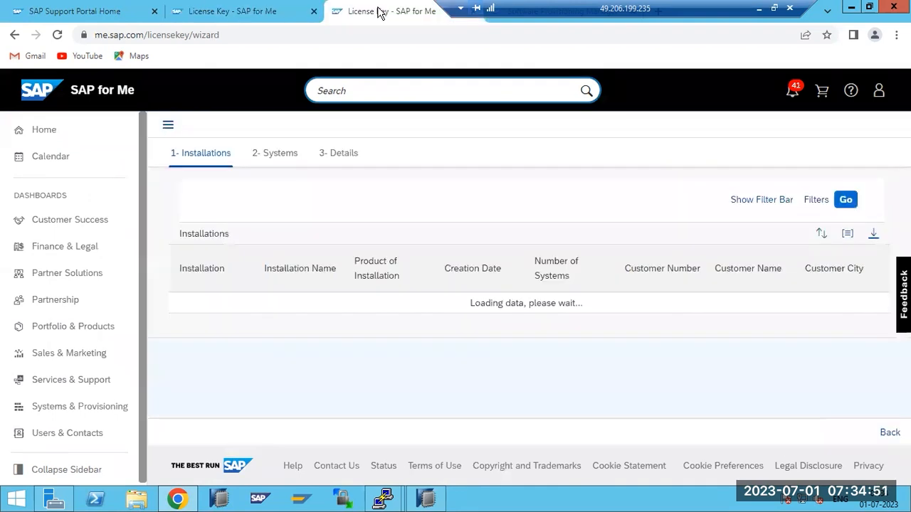
{"action": "left_click", "coordinate": [886, 435]}
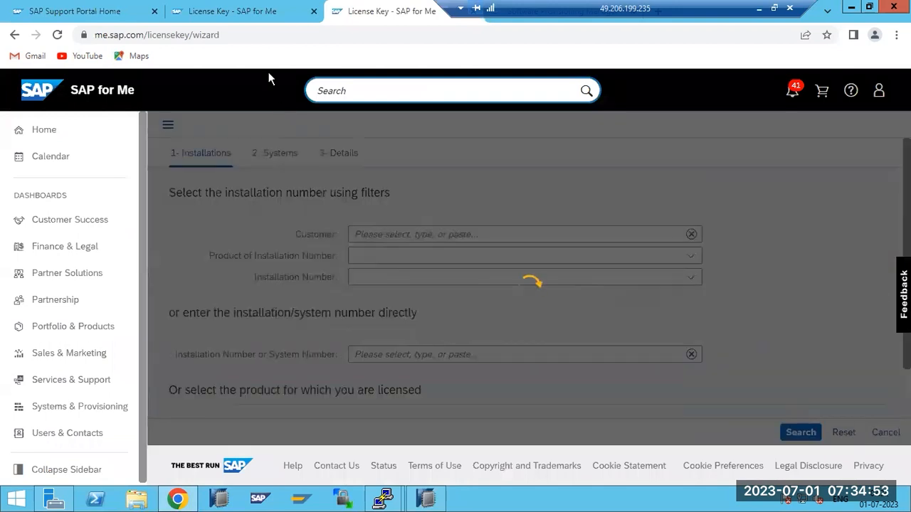
{"action": "left_click", "coordinate": [214, 11]}
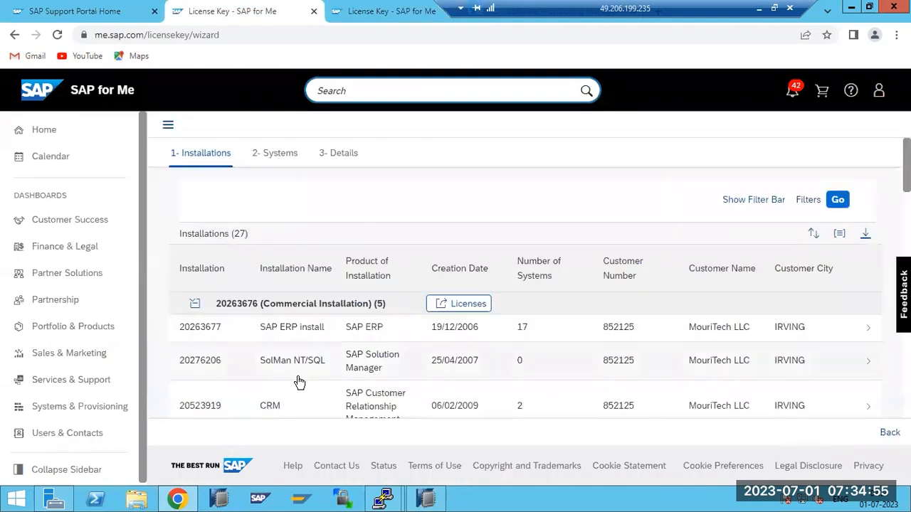
{"action": "scroll", "coordinate": [525, 388], "scroll_direction": "down", "scroll_amount": 1}
{"action": "scroll", "coordinate": [525, 388], "scroll_direction": "down", "scroll_amount": 5}
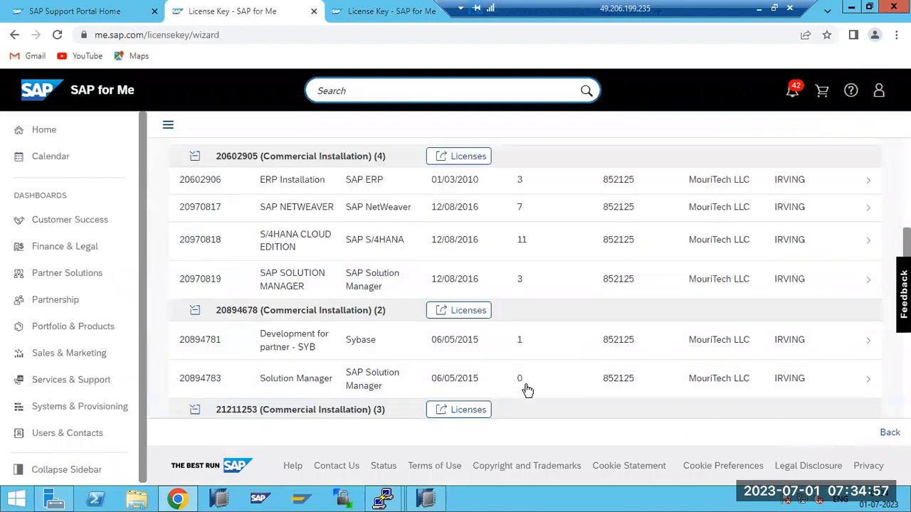
{"action": "scroll", "coordinate": [525, 388], "scroll_direction": "up", "scroll_amount": 6}
Close both license key tabs and the Software Provisioning Manager page, keeping the Support Portal home.
{"action": "left_click", "coordinate": [86, 11]}
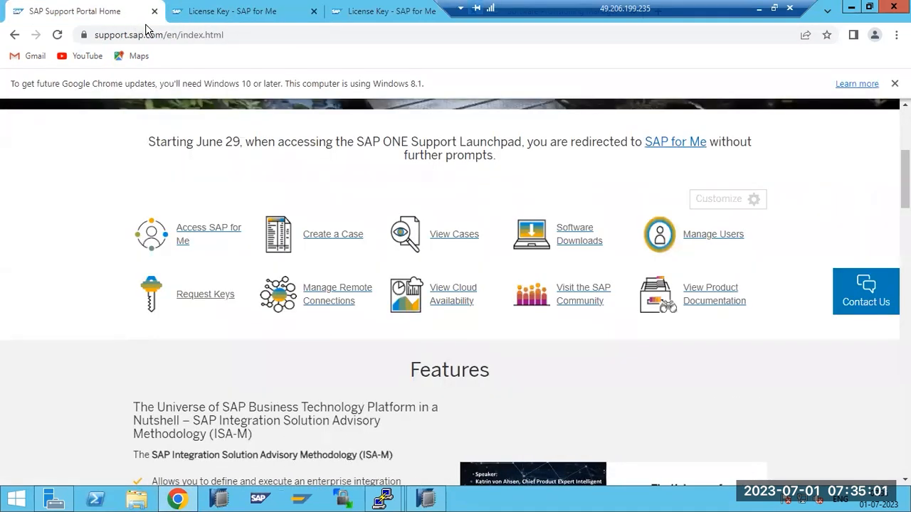
{"action": "left_click", "coordinate": [314, 12]}
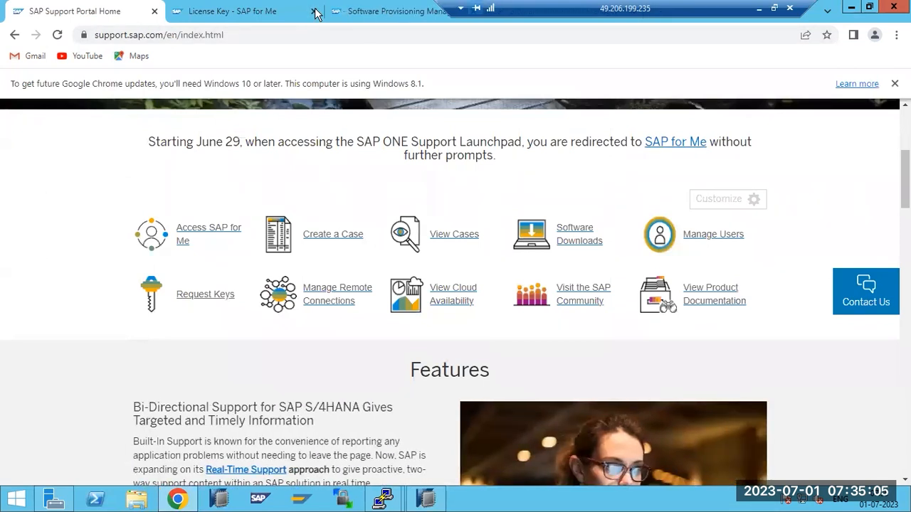
{"action": "left_click", "coordinate": [314, 12]}
{"action": "left_click", "coordinate": [313, 11]}
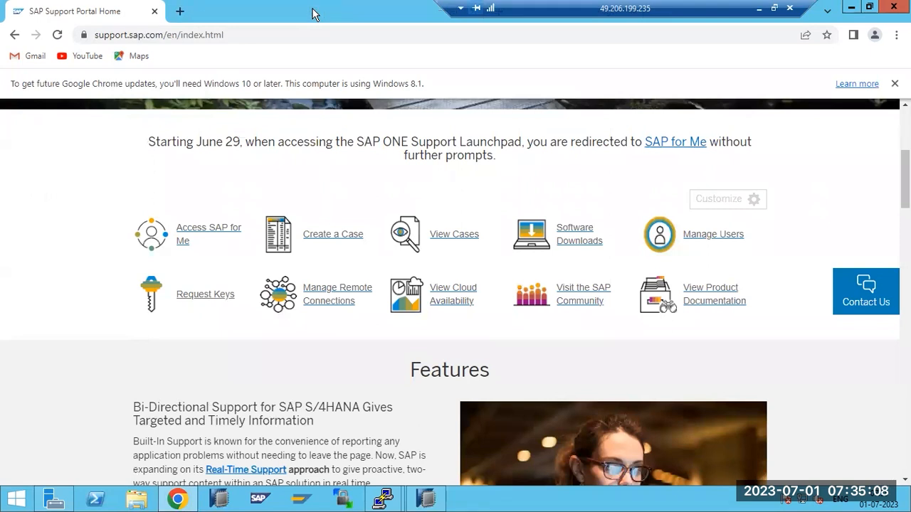
{"action": "left_click", "coordinate": [439, 503]}
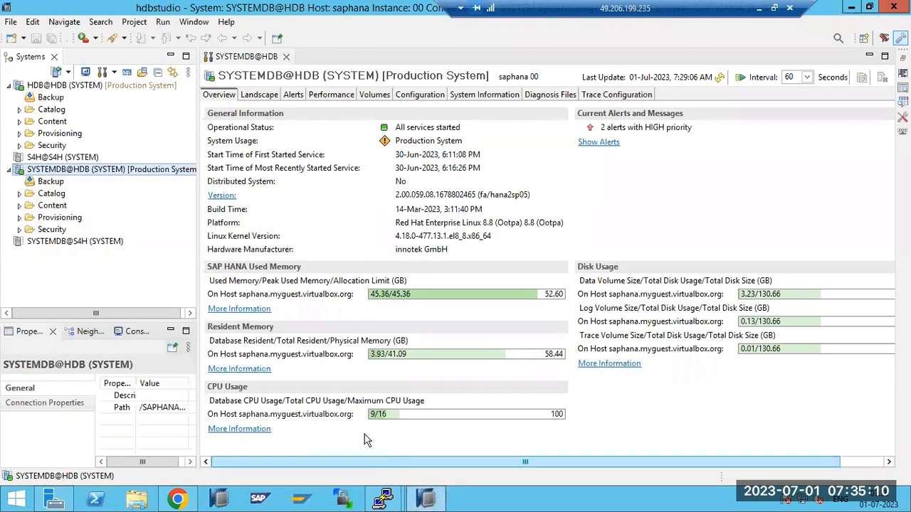
Try installing the ECP license file from Downloads for SYSTEMDB@HDB; dismiss the error.
{"action": "right_click", "coordinate": [59, 174]}
{"action": "left_click", "coordinate": [107, 345]}
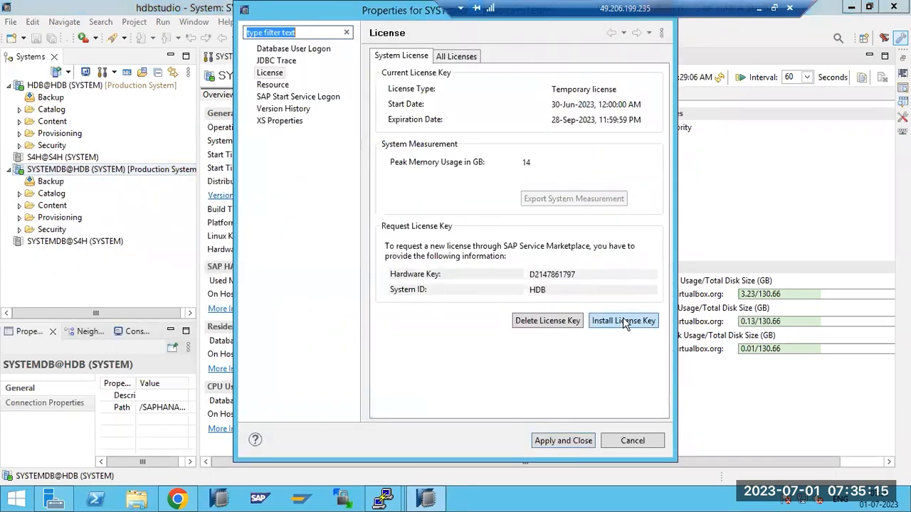
{"action": "left_click", "coordinate": [622, 320]}
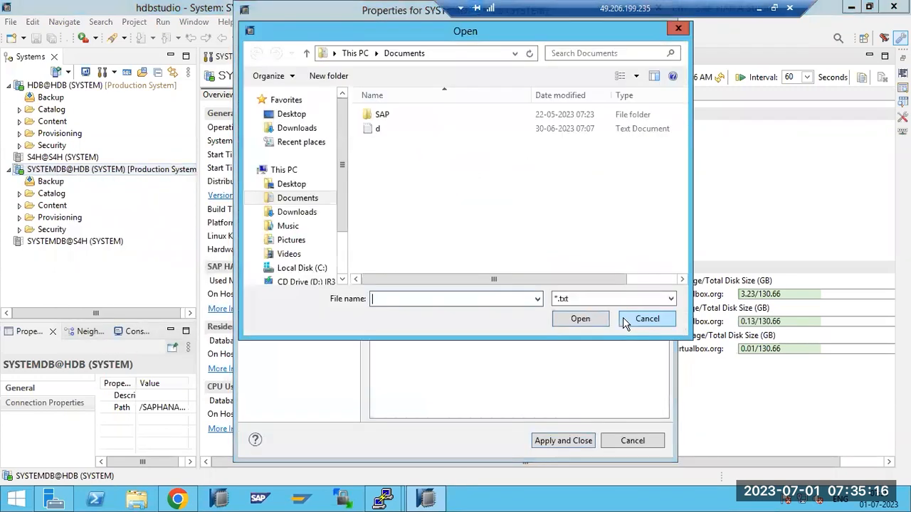
{"action": "left_click", "coordinate": [292, 129]}
{"action": "double_click", "coordinate": [375, 132]}
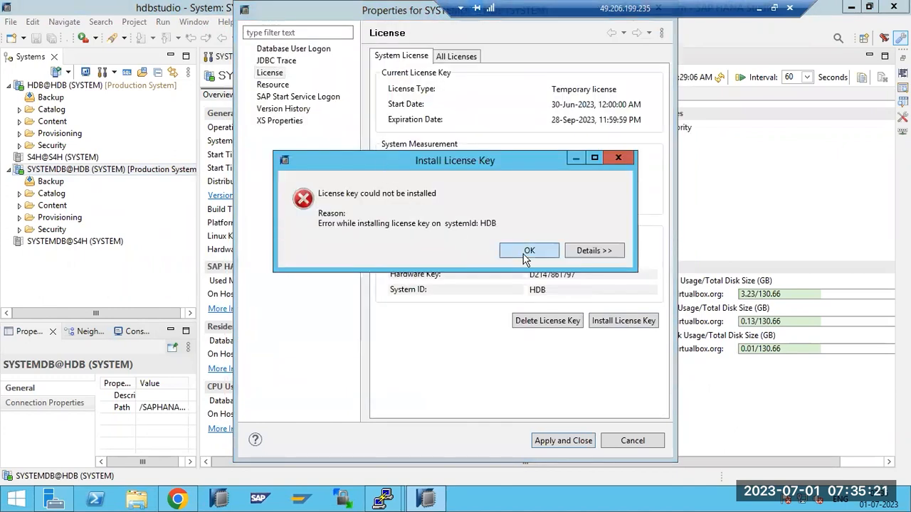
{"action": "left_click", "coordinate": [527, 253]}
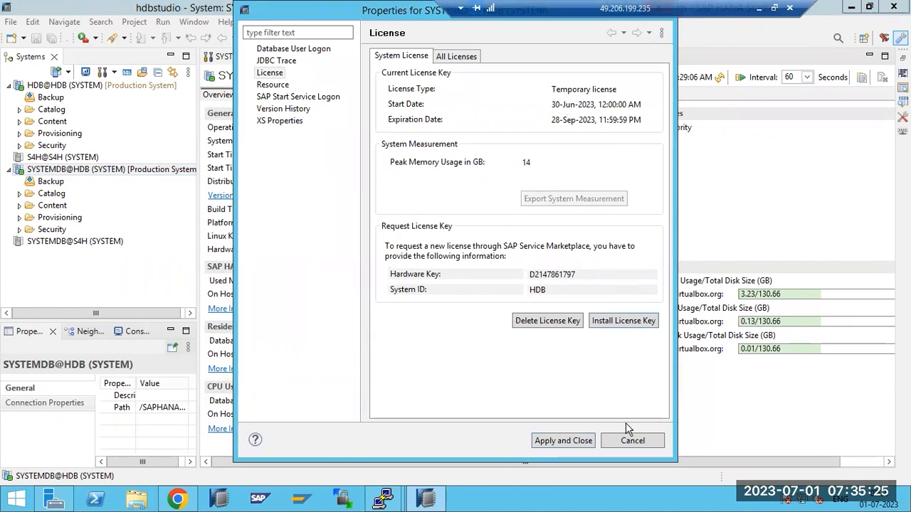
{"action": "left_click", "coordinate": [631, 442]}
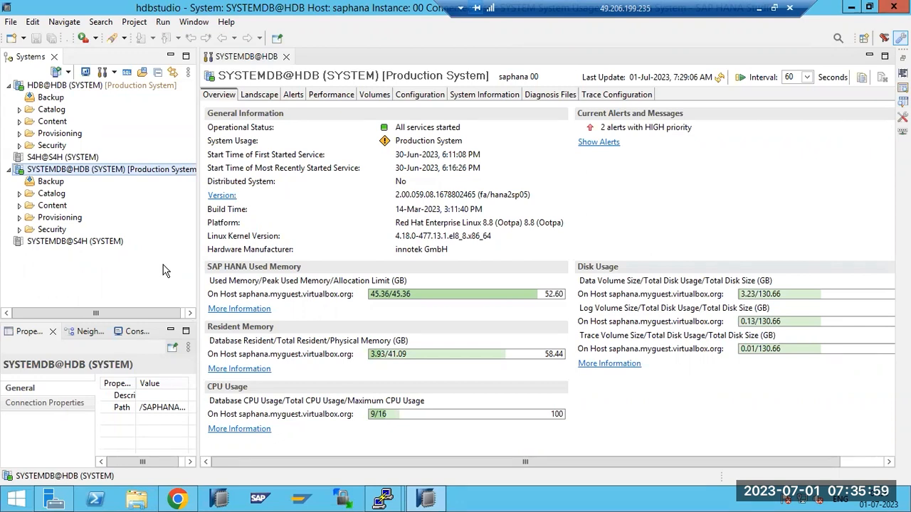
Retry the license key install for SYSTEMDB@HDB, cancel file selection, and close properties.
{"action": "right_click", "coordinate": [57, 171]}
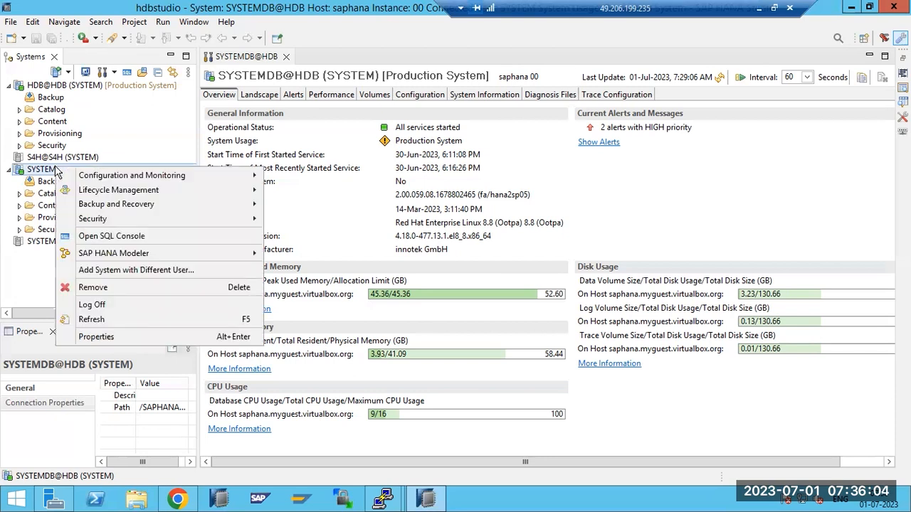
{"action": "left_click", "coordinate": [106, 336]}
{"action": "left_click", "coordinate": [603, 323]}
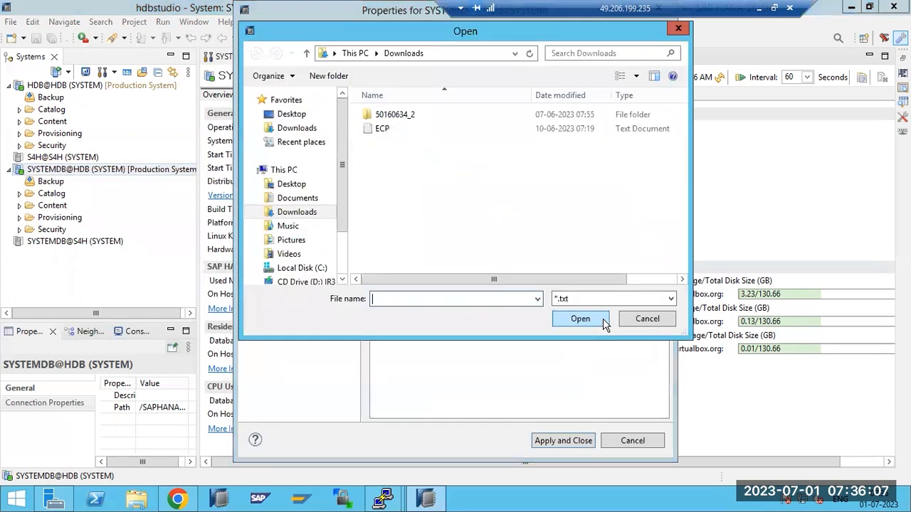
{"action": "left_click", "coordinate": [666, 323]}
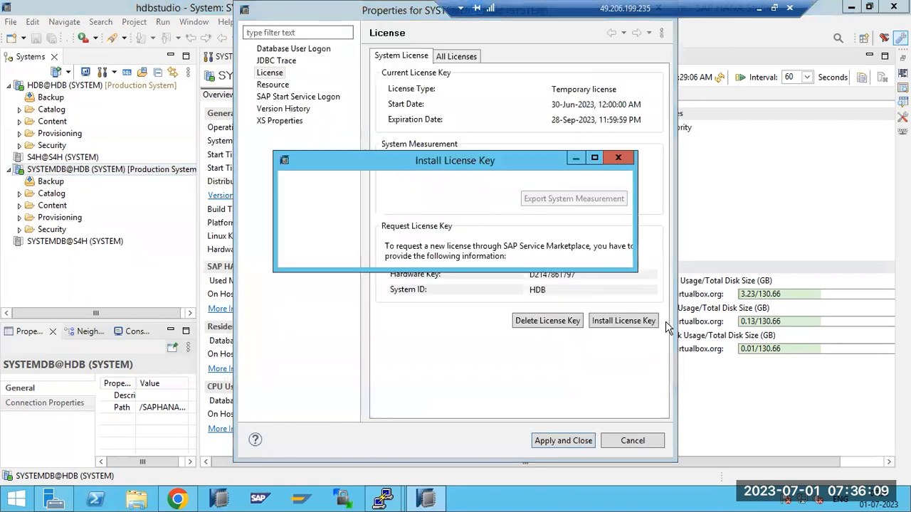
{"action": "left_click", "coordinate": [596, 251]}
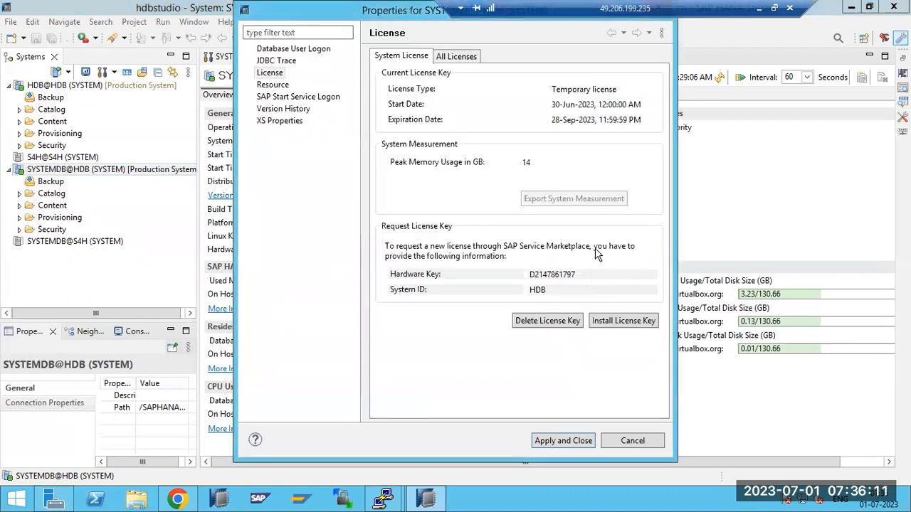
{"action": "left_click", "coordinate": [633, 441]}
{"action": "left_click", "coordinate": [178, 498]}
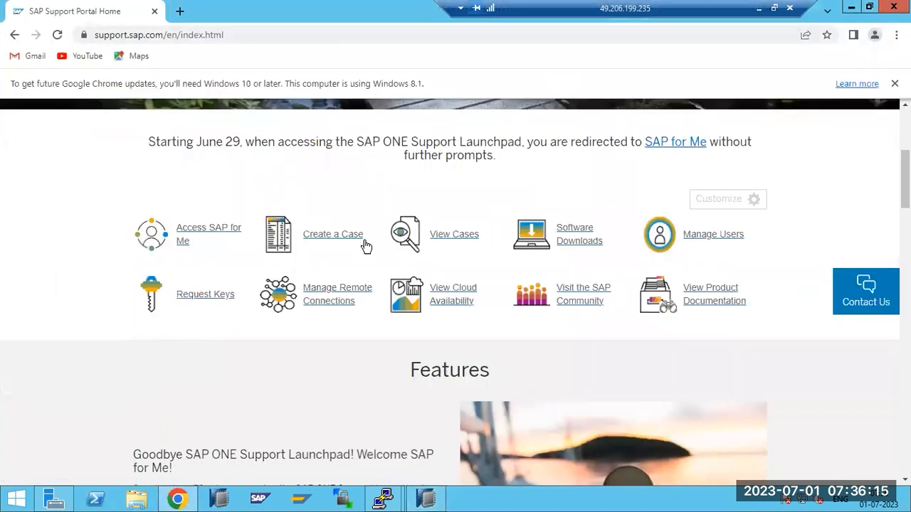
Use Request Keys on the Support Portal home page to launch SAP for Me's License Key wizard.
{"action": "left_click", "coordinate": [220, 296]}
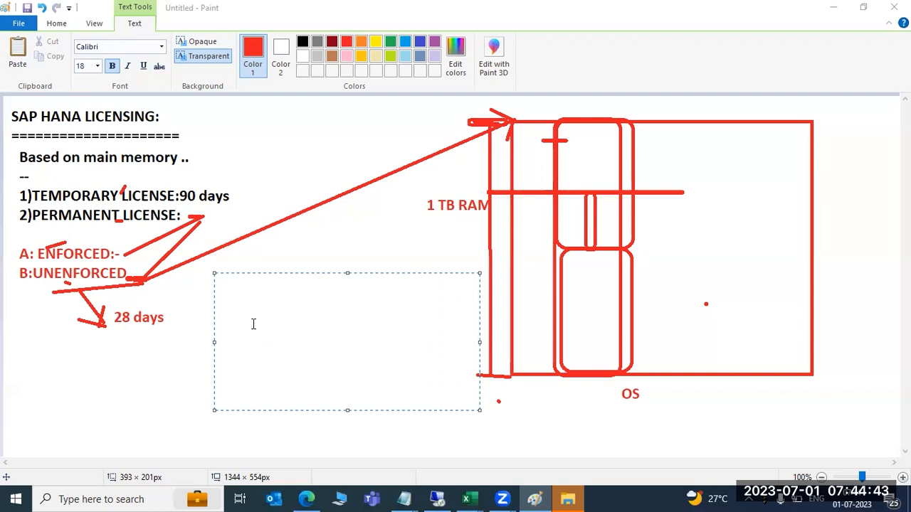
Refocus Paint and click off the empty text box to discard it.
{"action": "left_click", "coordinate": [132, 316]}
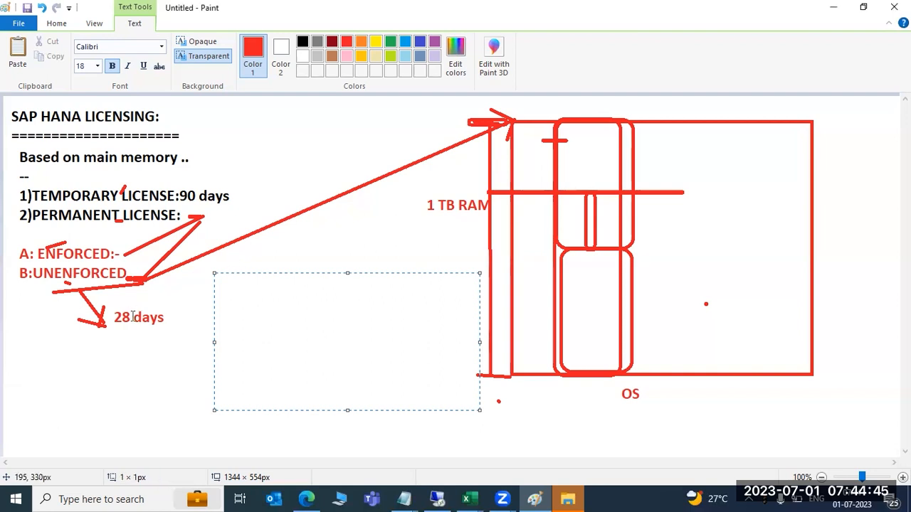
{"action": "left_click", "coordinate": [133, 317]}
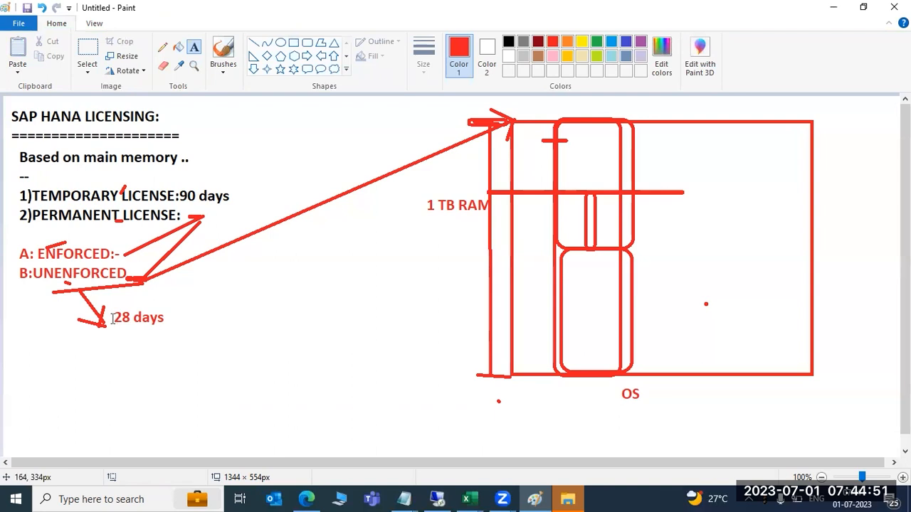
Confirm the yum prompt with y in the root@saphana terminal to install xorg-x11-xauth.
{"action": "left_click", "coordinate": [437, 500]}
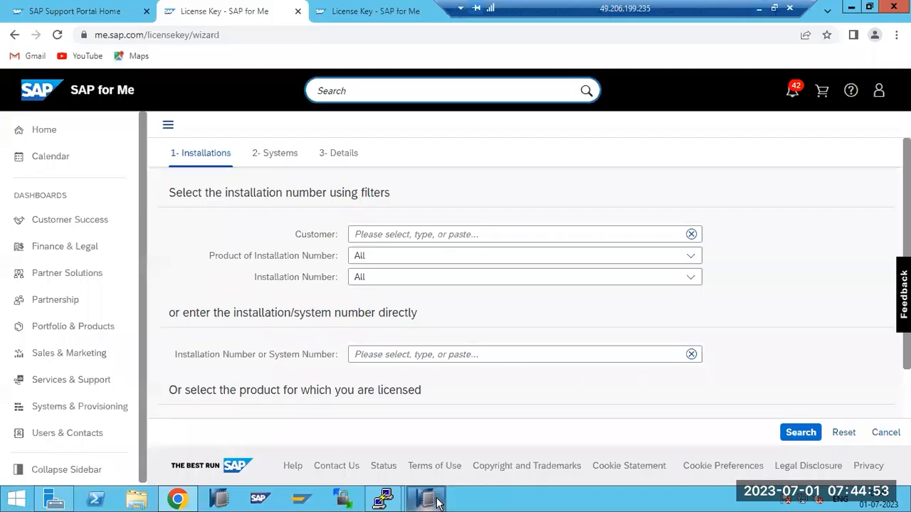
{"action": "mouse_move", "coordinate": [388, 498]}
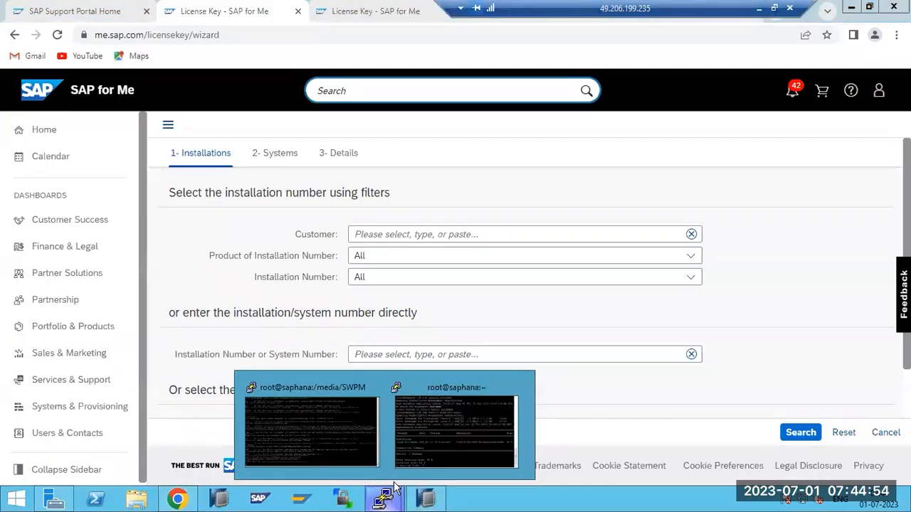
{"action": "left_click", "coordinate": [331, 424]}
{"action": "left_click", "coordinate": [437, 422]}
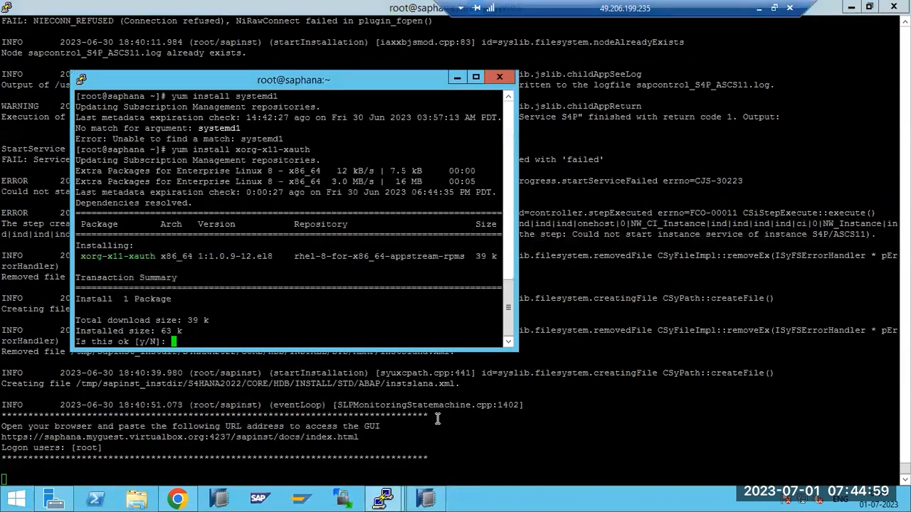
{"action": "type", "text": "y"}
{"action": "key", "text": "Return"}
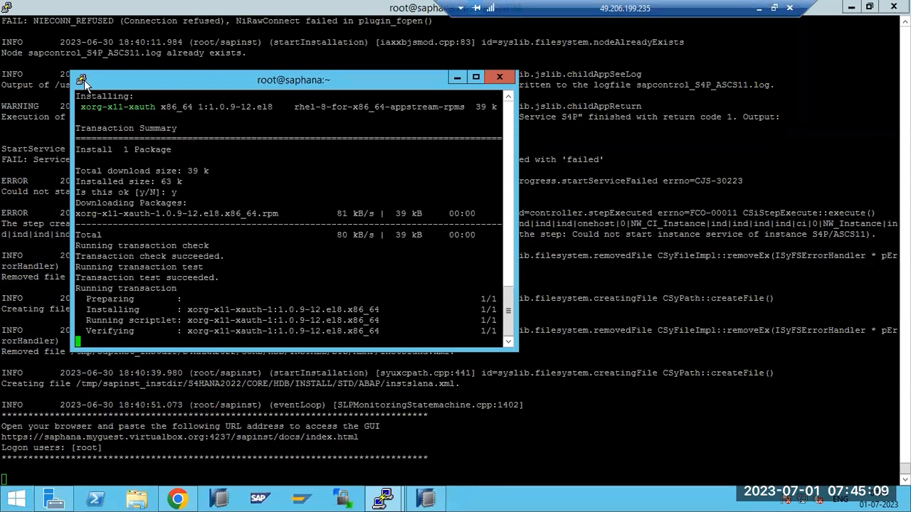
{"action": "left_click", "coordinate": [424, 499]}
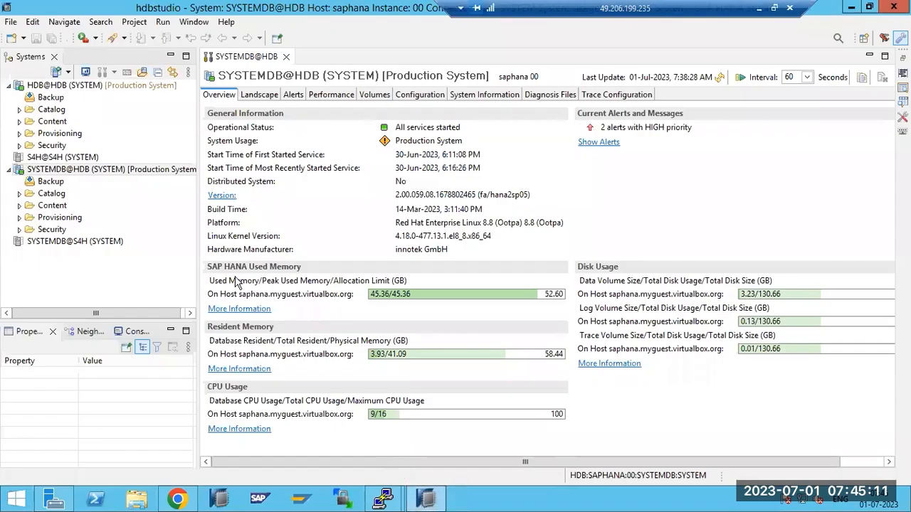
{"action": "left_click", "coordinate": [41, 172]}
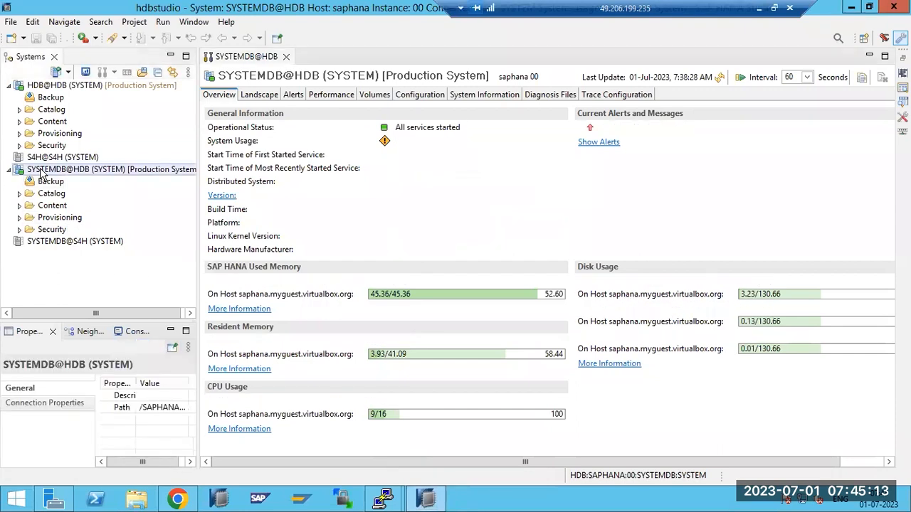
{"action": "right_click", "coordinate": [41, 173]}
{"action": "left_click", "coordinate": [89, 340]}
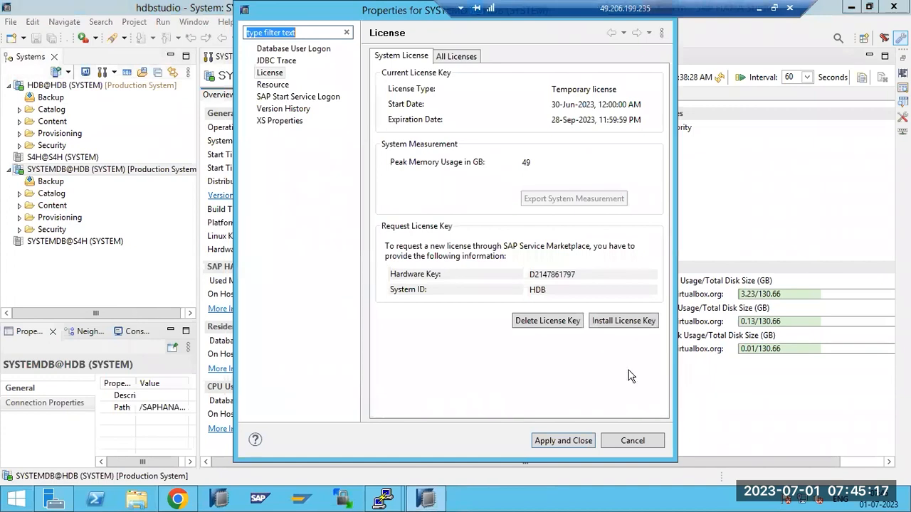
{"action": "left_click", "coordinate": [636, 441]}
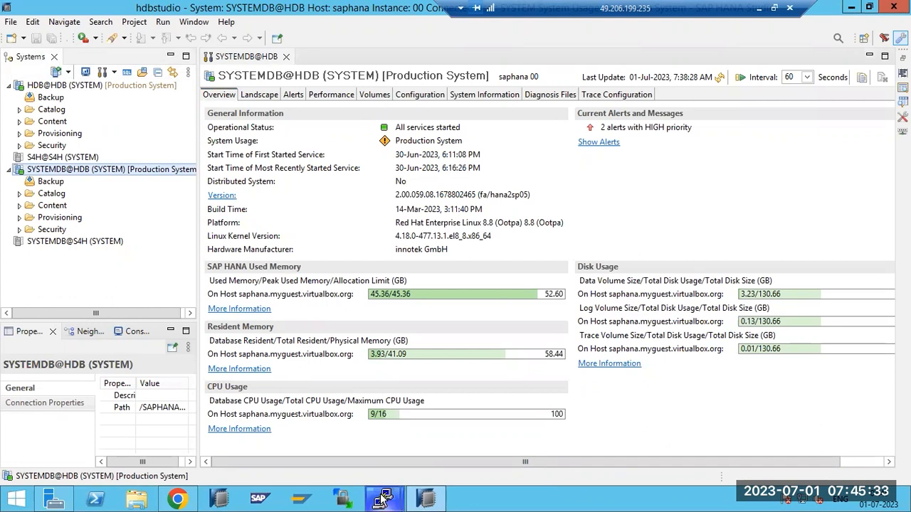
{"action": "right_click", "coordinate": [43, 173]}
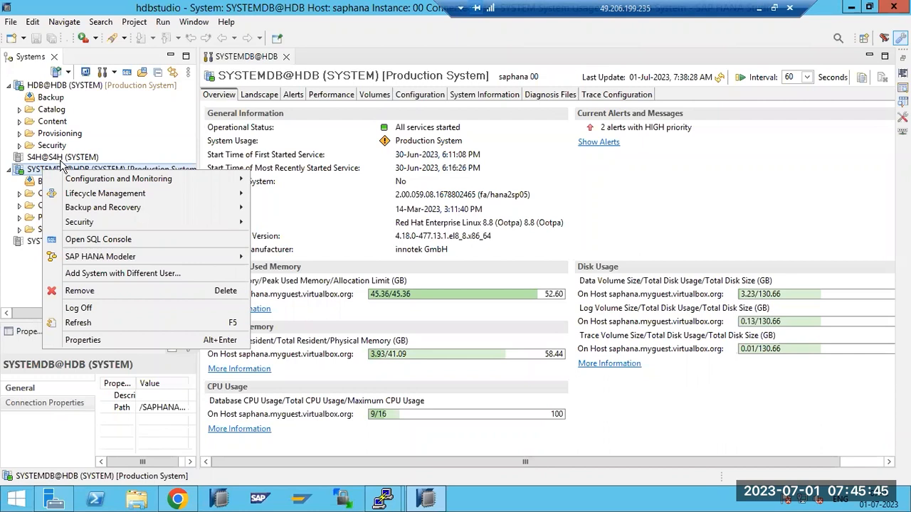
{"action": "mouse_move", "coordinate": [385, 498]}
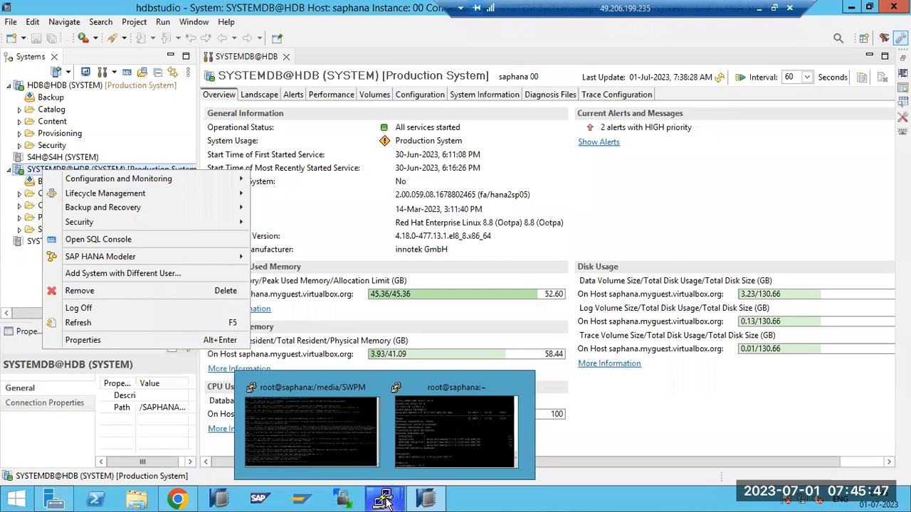
{"action": "left_click", "coordinate": [82, 340]}
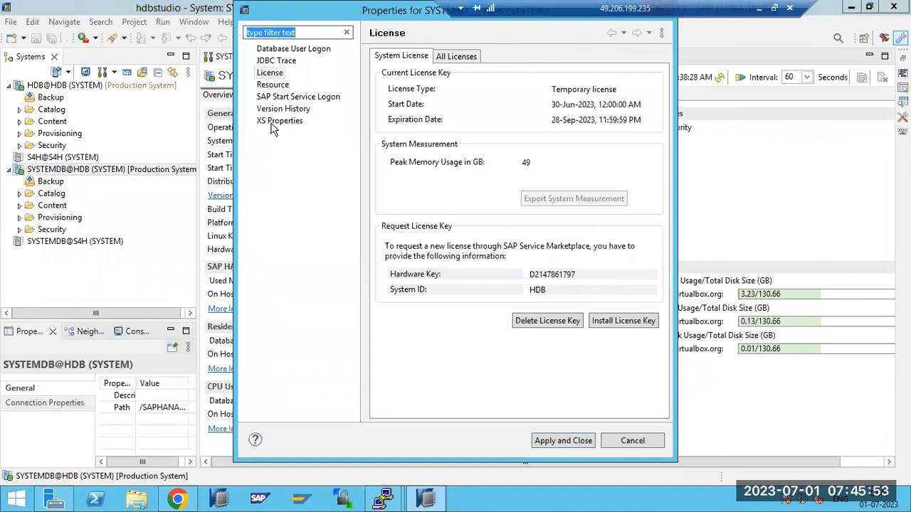
{"action": "left_click", "coordinate": [276, 70]}
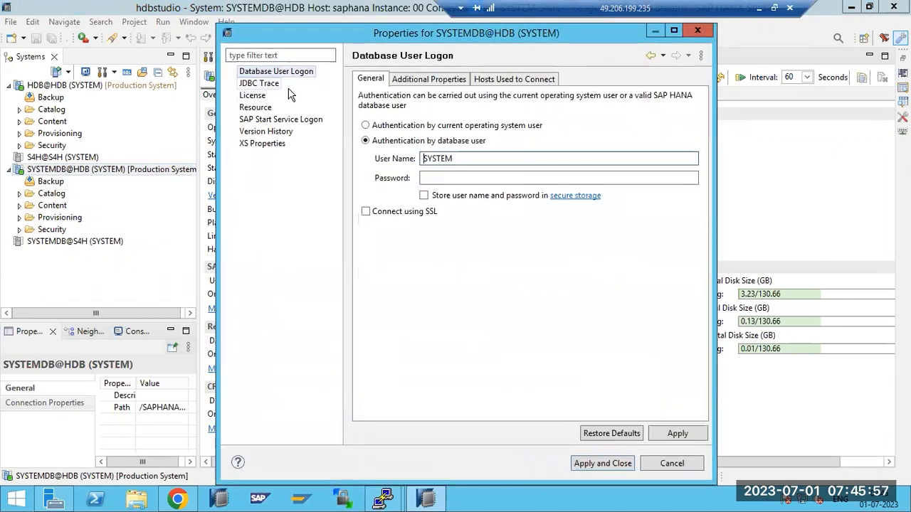
{"action": "left_click", "coordinate": [416, 79]}
{"action": "left_click_drag", "start_coordinate": [430, 112], "coordinate": [450, 111]}
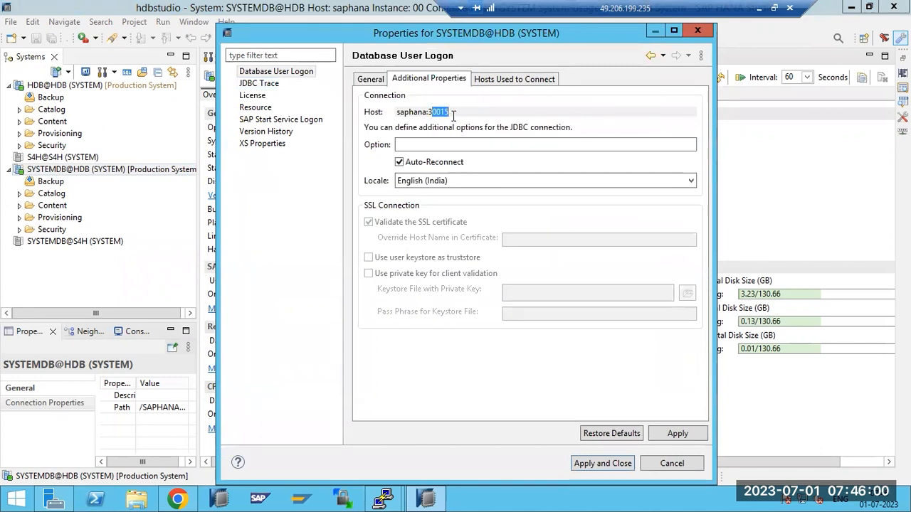
{"action": "left_click", "coordinate": [671, 464]}
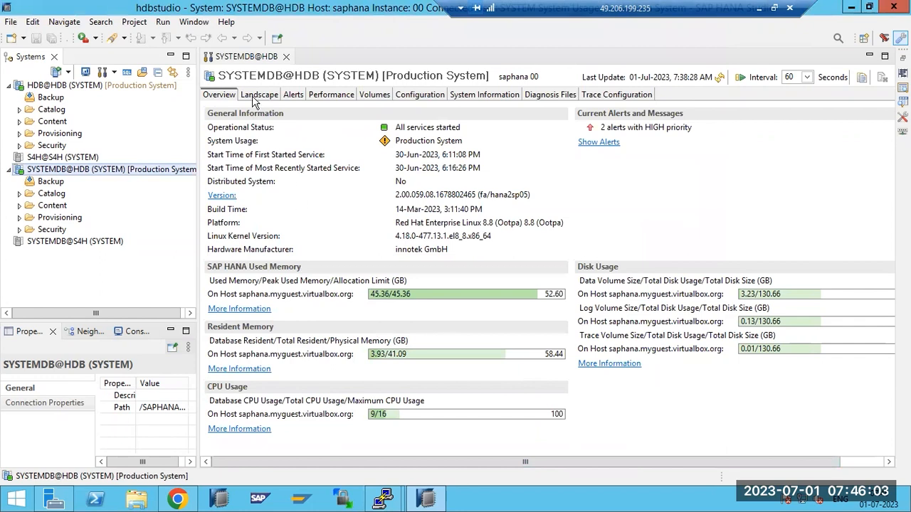
View SYSTEMDB's landscape, then open HDB@HDB's Landscape and select the indexserver service.
{"action": "left_click", "coordinate": [259, 96]}
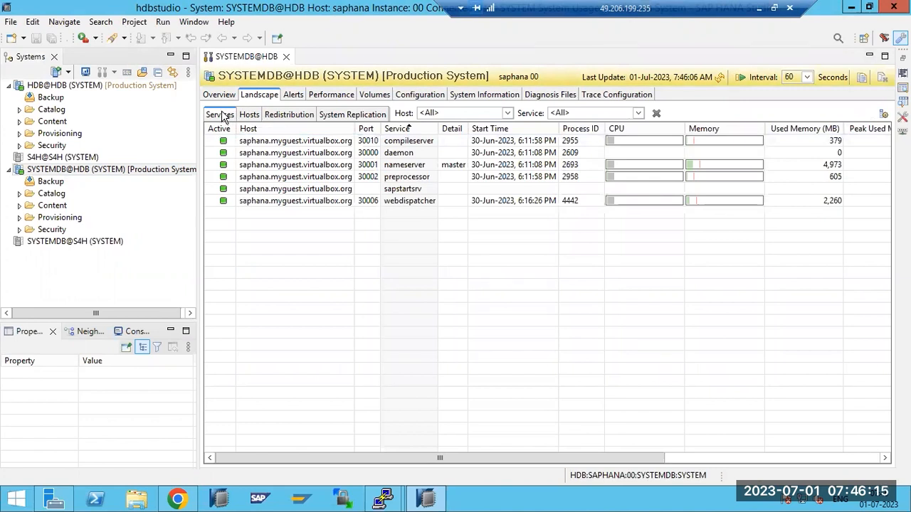
{"action": "left_click", "coordinate": [39, 86]}
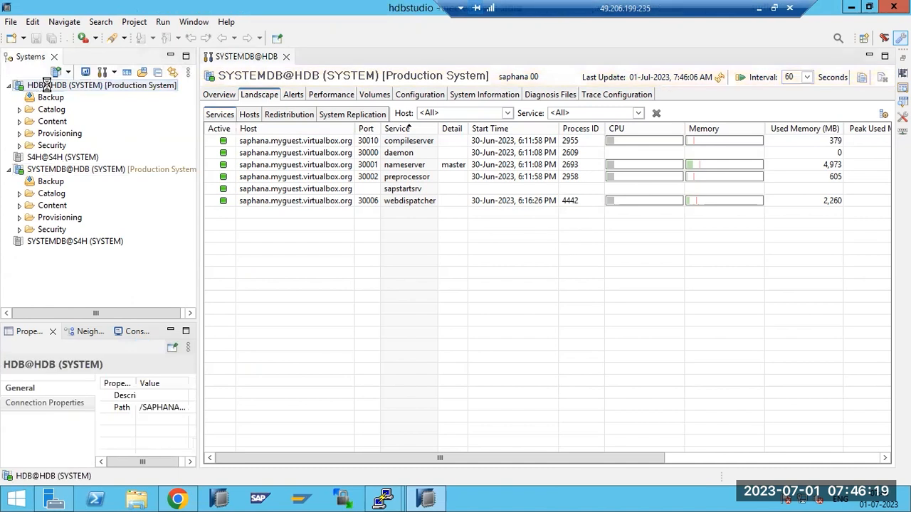
{"action": "double_click", "coordinate": [53, 85]}
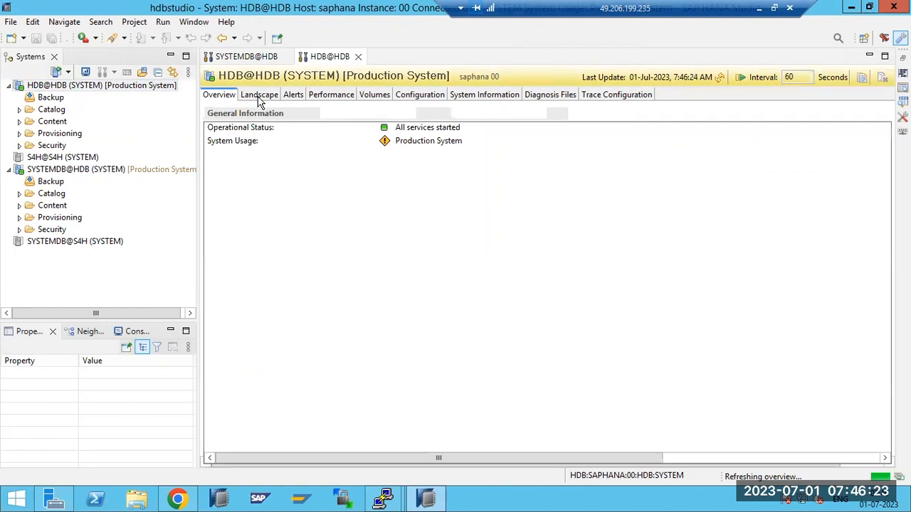
{"action": "left_click", "coordinate": [260, 101]}
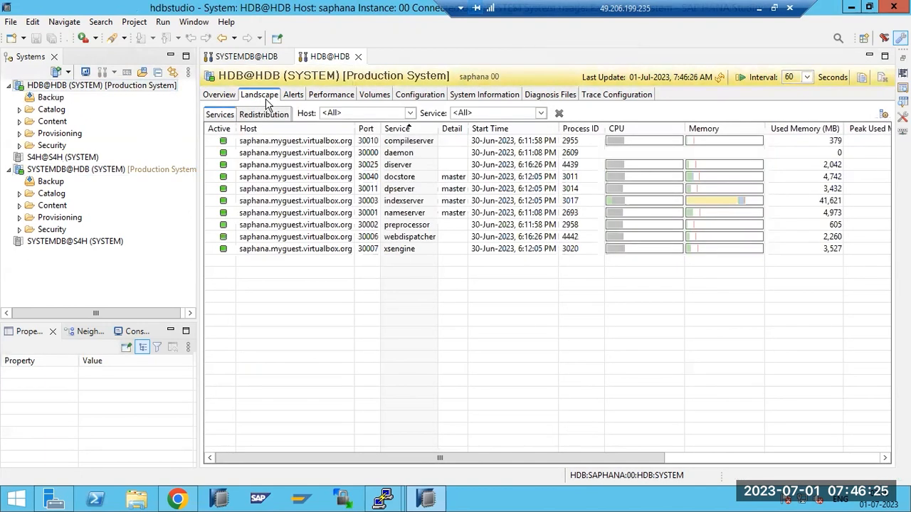
{"action": "left_click", "coordinate": [339, 202]}
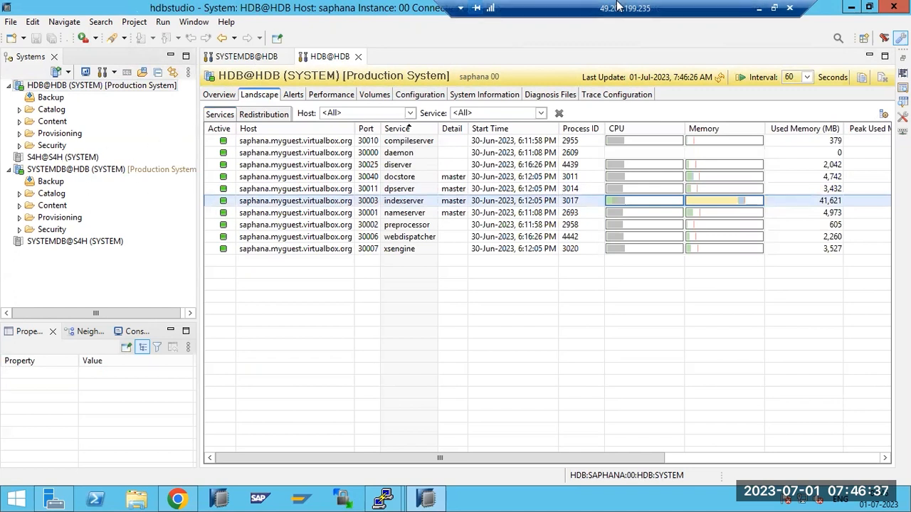
{"action": "left_click", "coordinate": [759, 8]}
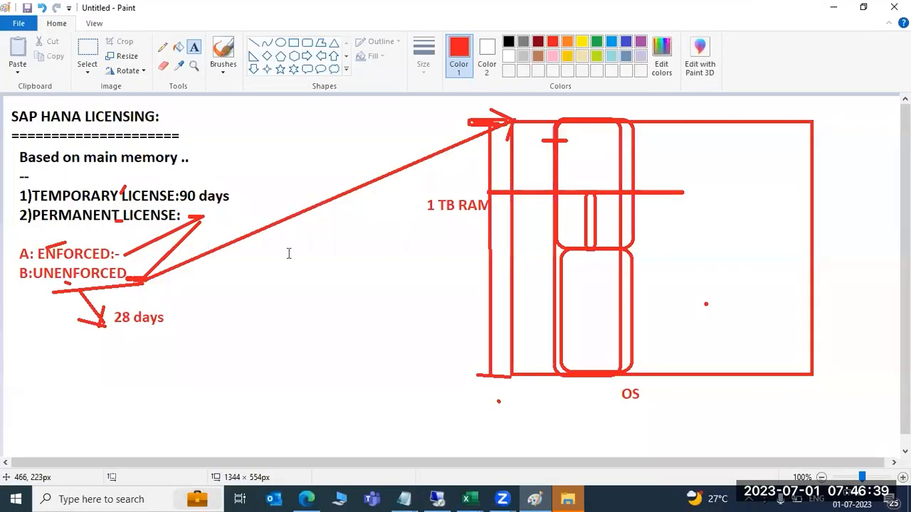
Drag out a text box below the red arrows, left of the 1 TB RAM diagram.
{"action": "left_click_drag", "start_coordinate": [244, 253], "coordinate": [445, 419]}
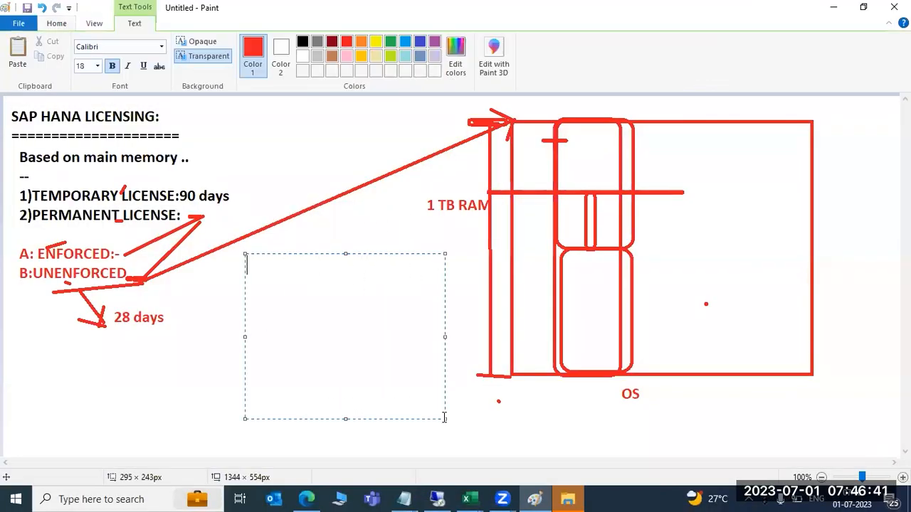